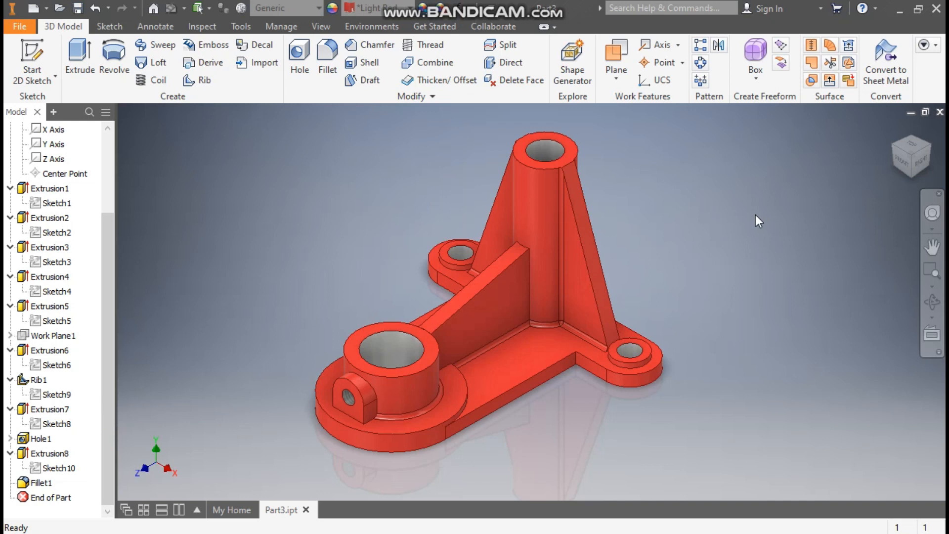
Create a new metric part from the Standard (mm).ipt template and start a 2D sketch on the horizontal XZ origin plane.
{"action": "left_click", "coordinate": [34, 8]}
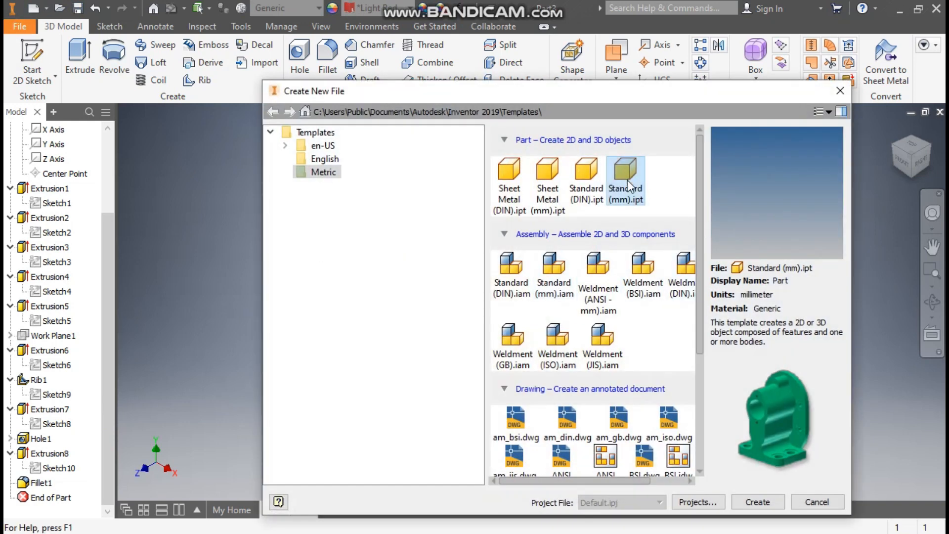
{"action": "left_click", "coordinate": [757, 502]}
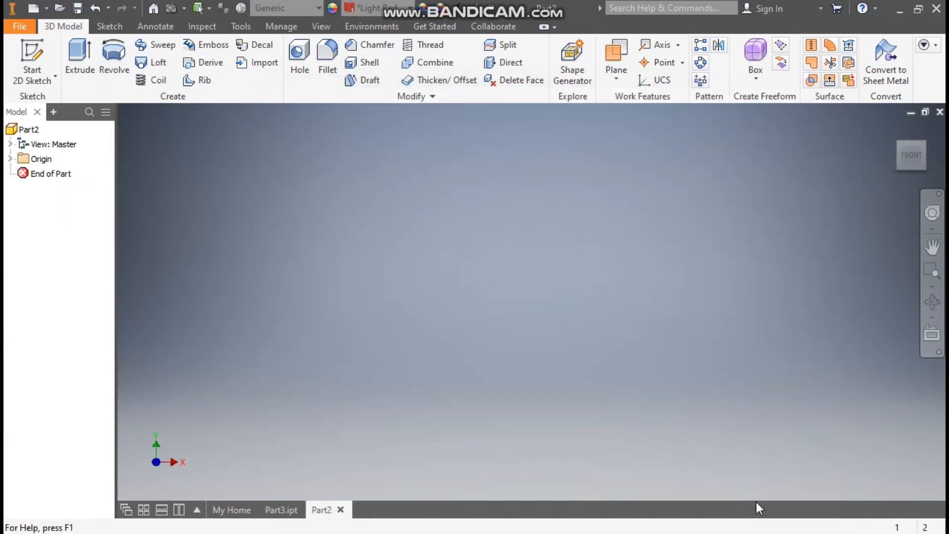
{"action": "left_click", "coordinate": [32, 55]}
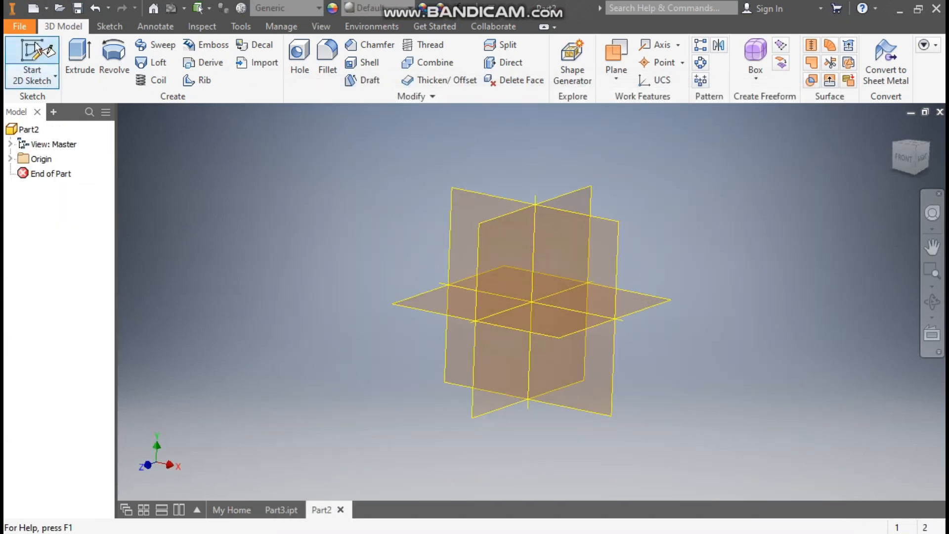
{"action": "left_click", "coordinate": [395, 299]}
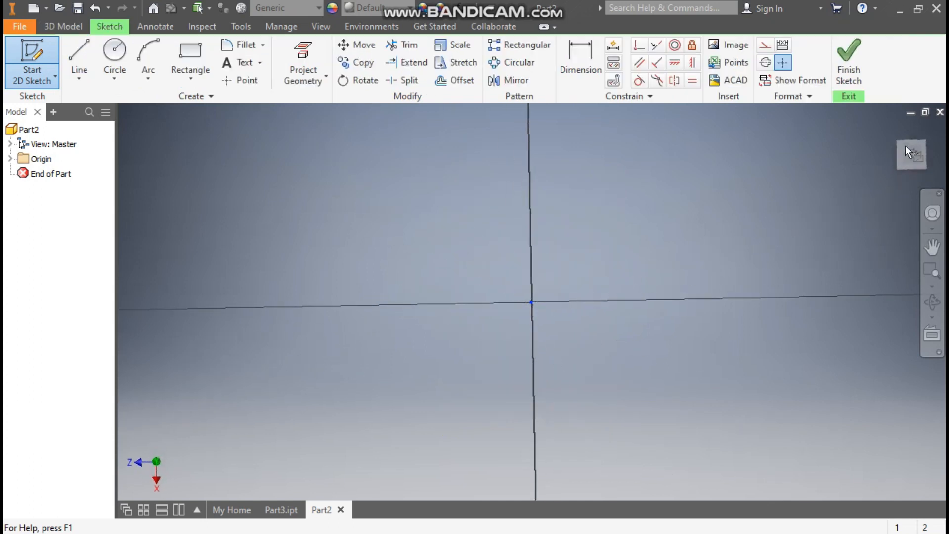
{"action": "left_click", "coordinate": [922, 124]}
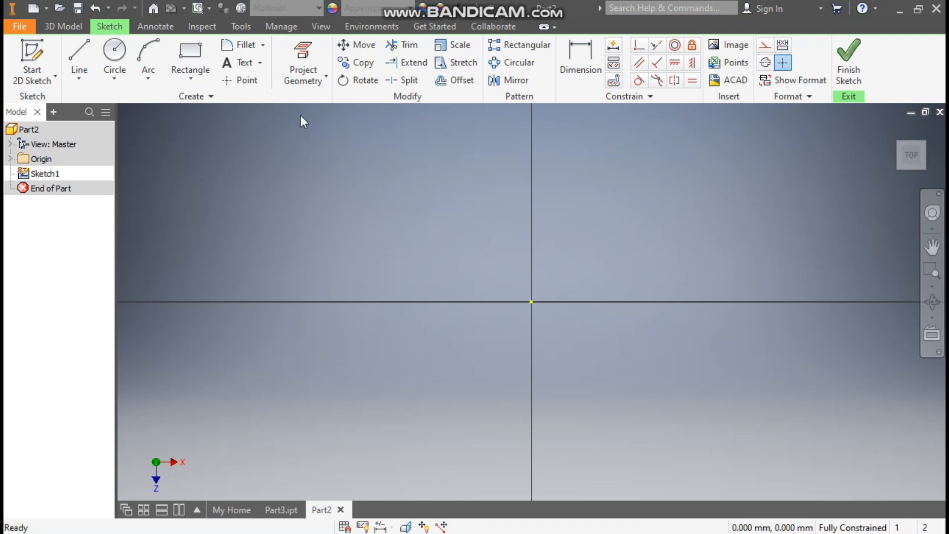
Sketch a center-to-center slot along the horizontal axis, about 354 mm between arc centers, spanning both sides of the origin.
{"action": "left_click", "coordinate": [176, 75]}
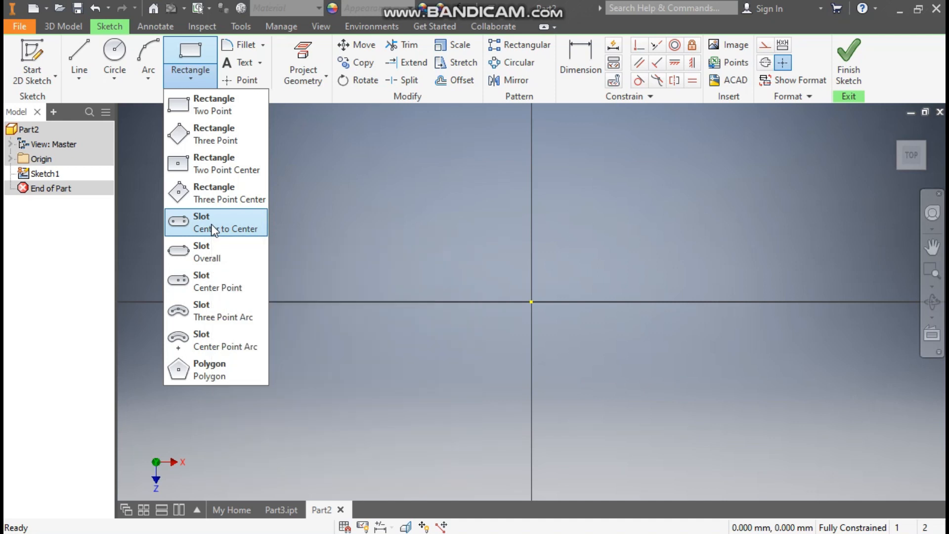
{"action": "left_click", "coordinate": [212, 230]}
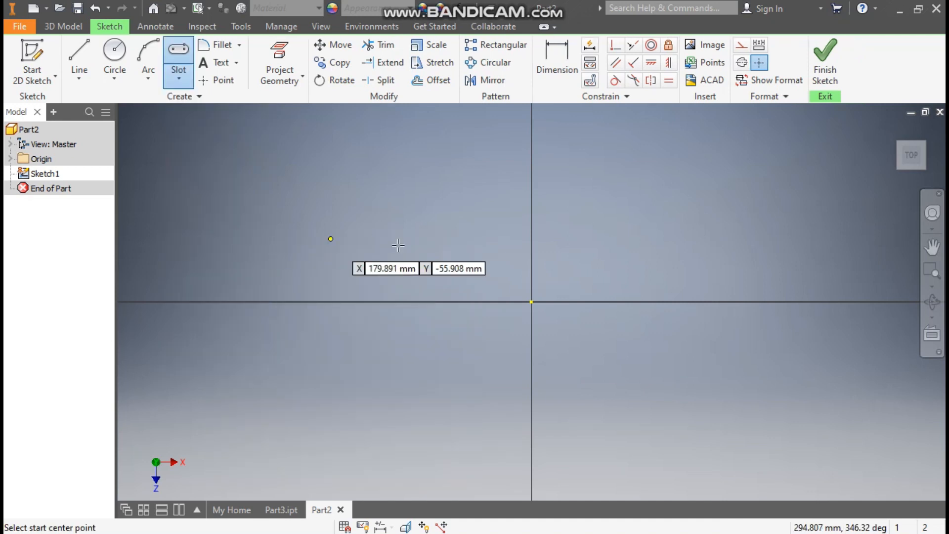
{"action": "left_click", "coordinate": [355, 302]}
{"action": "left_click", "coordinate": [751, 302]}
{"action": "left_click", "coordinate": [724, 360]}
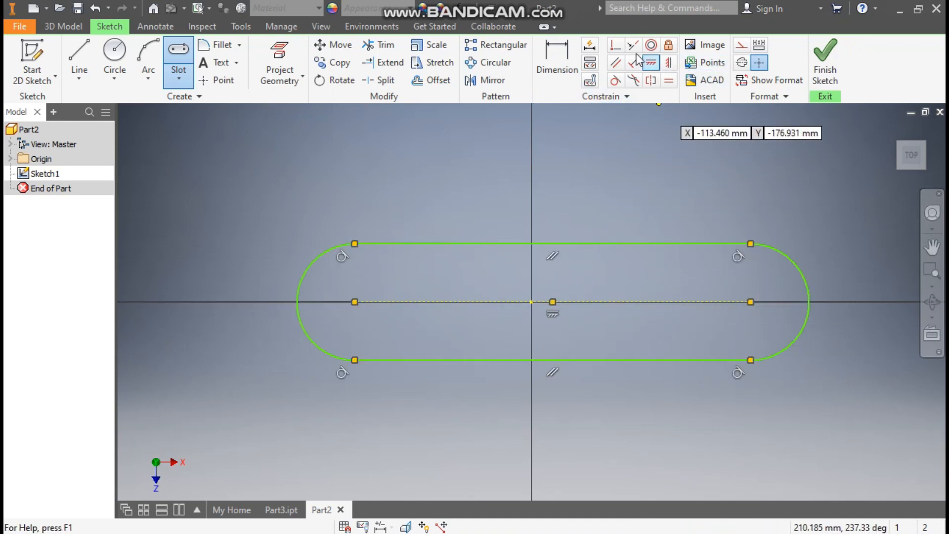
Make the midpoint of the slot's centerline coincident with the sketch origin.
{"action": "left_click", "coordinate": [617, 49]}
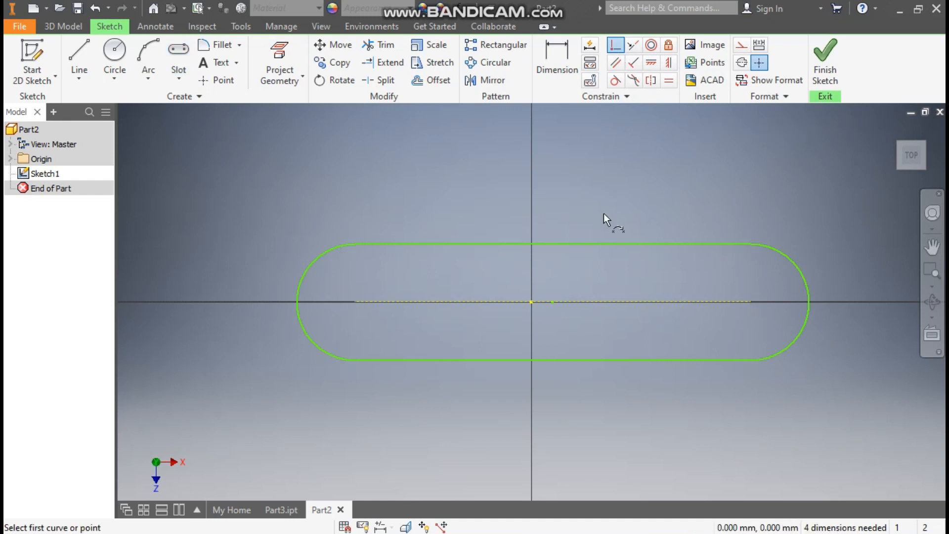
{"action": "left_click", "coordinate": [554, 303]}
{"action": "left_click", "coordinate": [533, 303]}
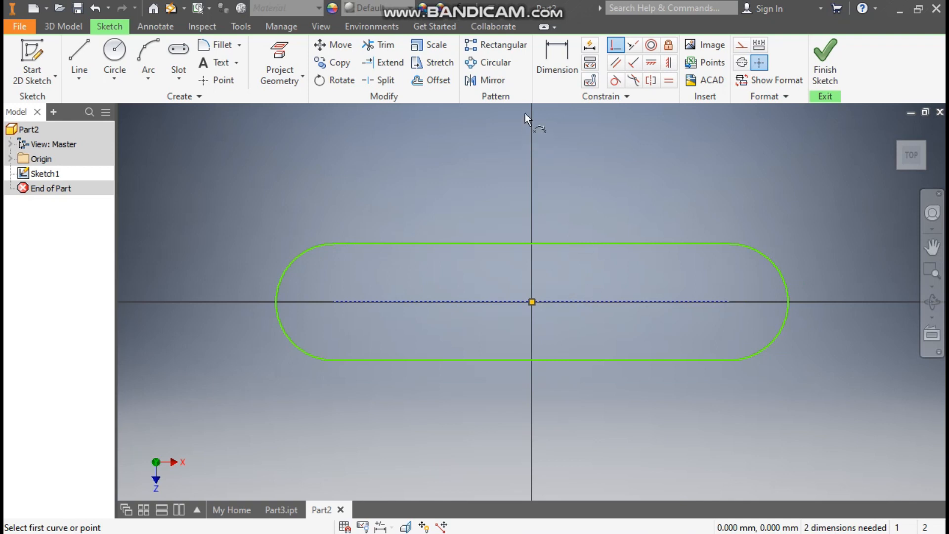
Dimension the slot's center-to-center distance and set it to 100 mm.
{"action": "left_click", "coordinate": [562, 55]}
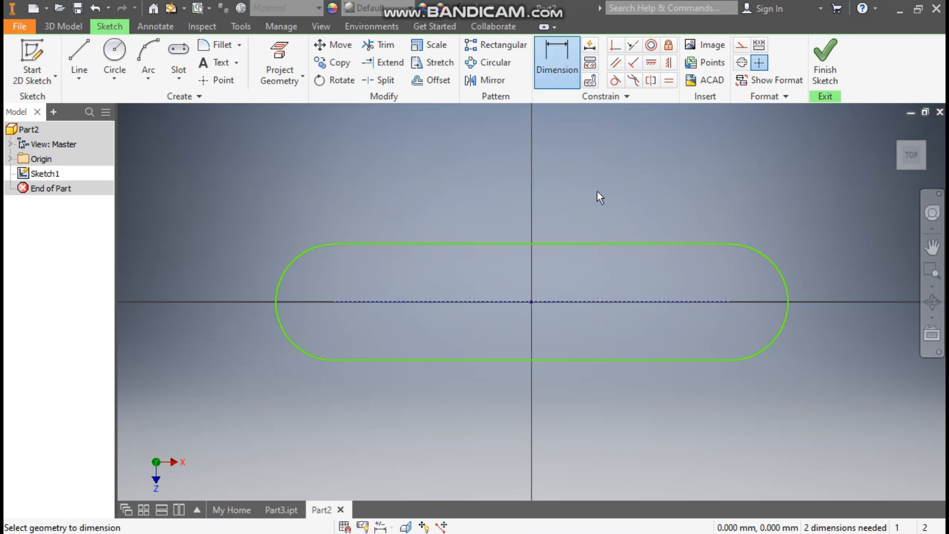
{"action": "left_click", "coordinate": [594, 302]}
{"action": "left_click", "coordinate": [550, 183]}
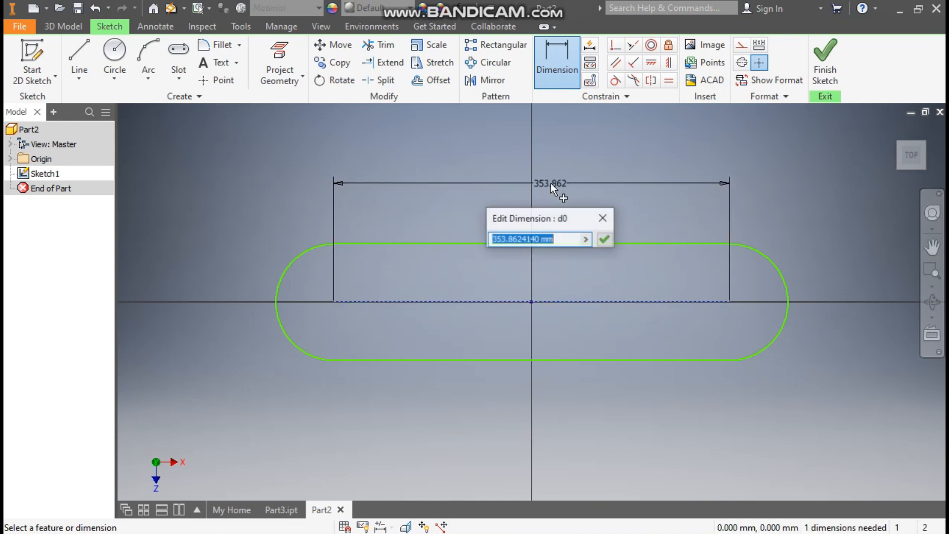
{"action": "type", "text": "100"}
{"action": "key", "text": "Return"}
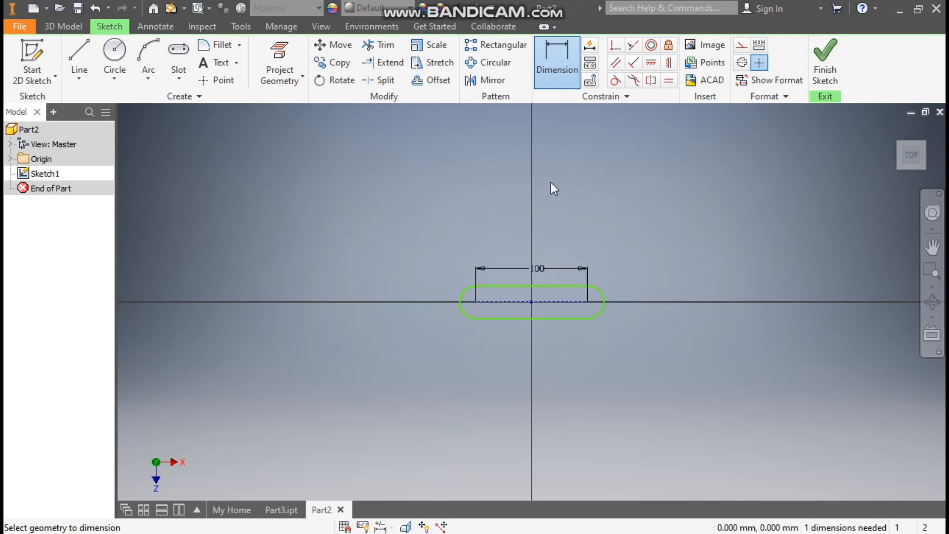
Dimension the radius of the slot's end arc and set it to 15 mm.
{"action": "scroll", "coordinate": [577, 271], "scroll_direction": "up", "scroll_amount": 3}
{"action": "left_click", "coordinate": [622, 311]}
{"action": "left_click", "coordinate": [640, 288]}
{"action": "type", "text": "15"}
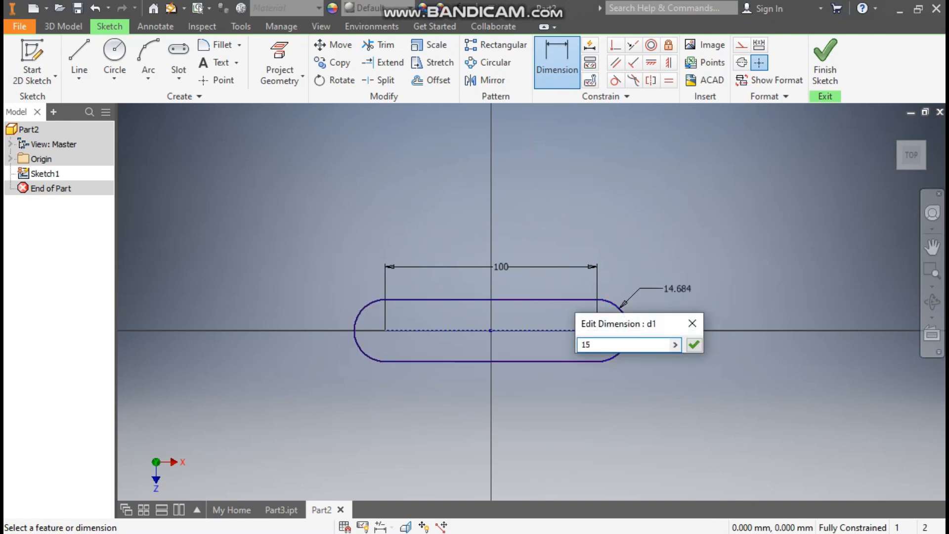
{"action": "key", "text": "Return"}
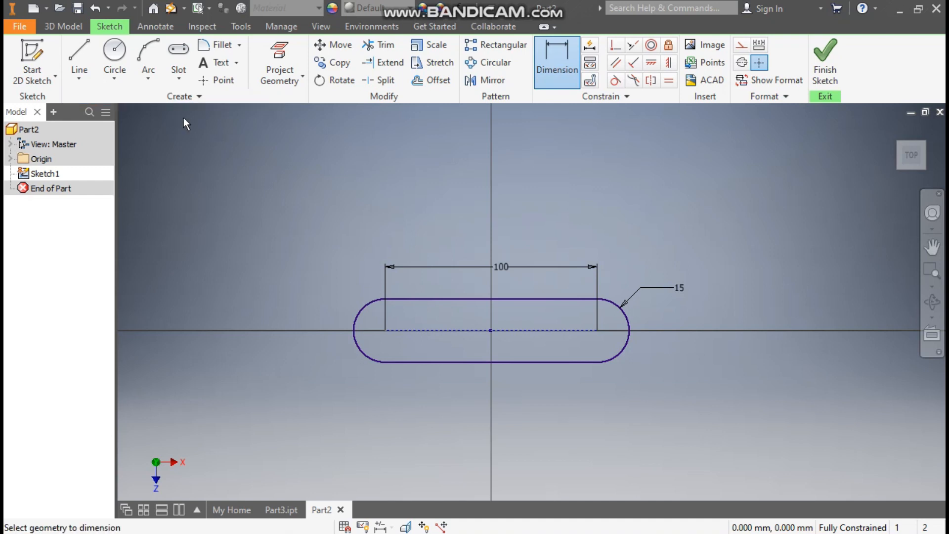
Sketch a two-point rectangle extending about 84 mm down from the slot's lower edge, spanning both sides of the vertical axis.
{"action": "left_click", "coordinate": [179, 78]}
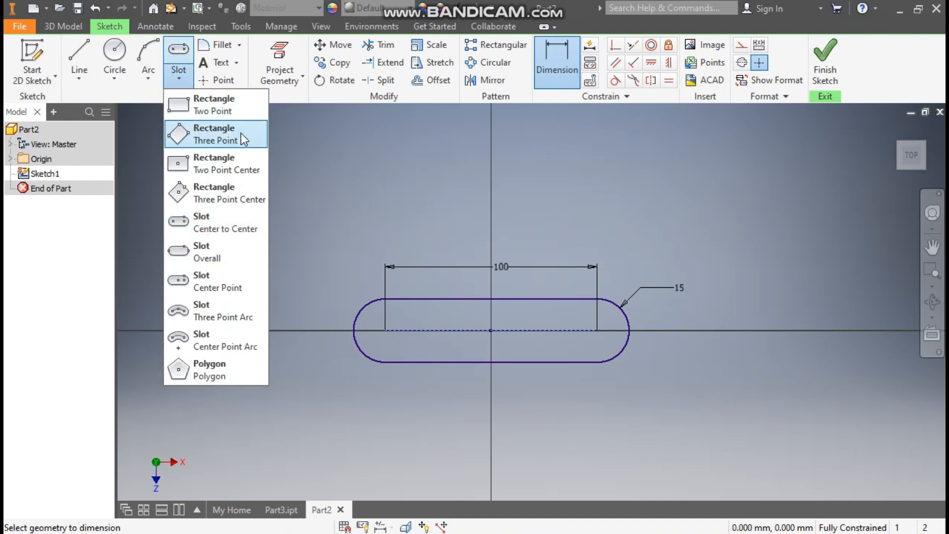
{"action": "left_click", "coordinate": [225, 114]}
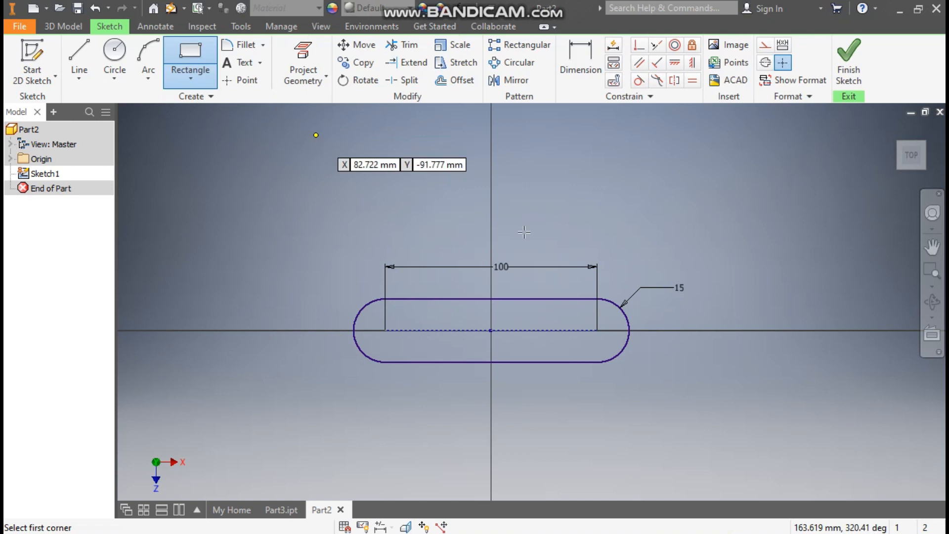
{"action": "middle_click_drag", "start_coordinate": [509, 422], "coordinate": [489, 313]}
{"action": "left_click", "coordinate": [416, 253]}
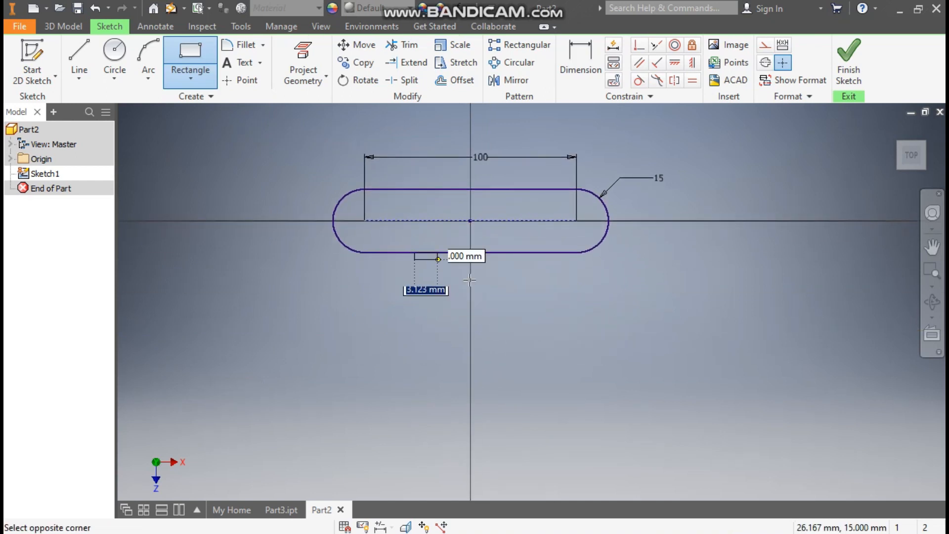
{"action": "left_click", "coordinate": [532, 431]}
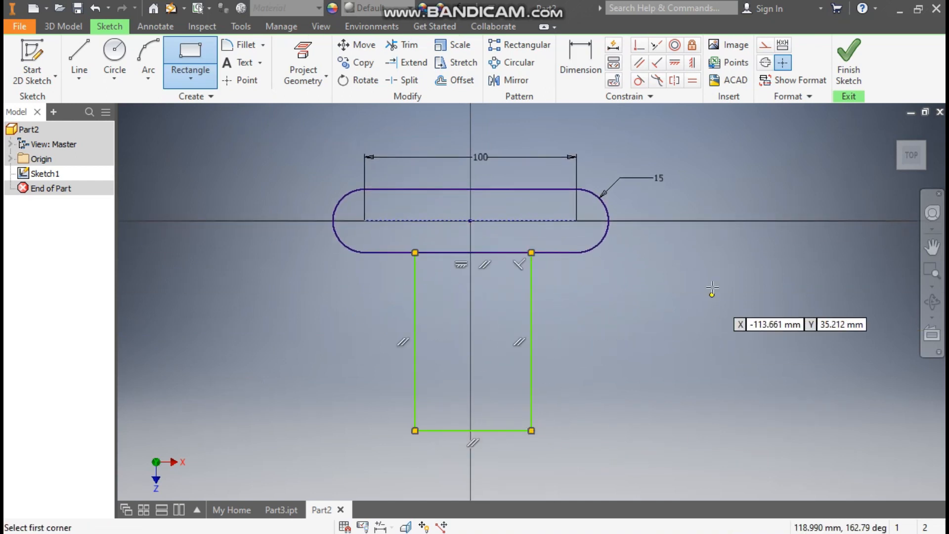
Align the midpoint of the rectangle's bottom edge vertically with the sketch origin.
{"action": "left_click", "coordinate": [692, 63]}
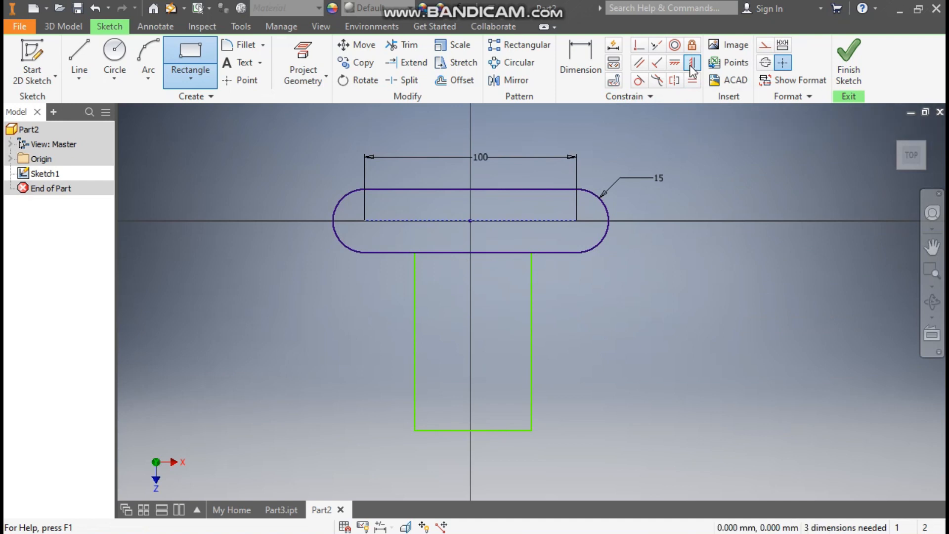
{"action": "left_click", "coordinate": [472, 222]}
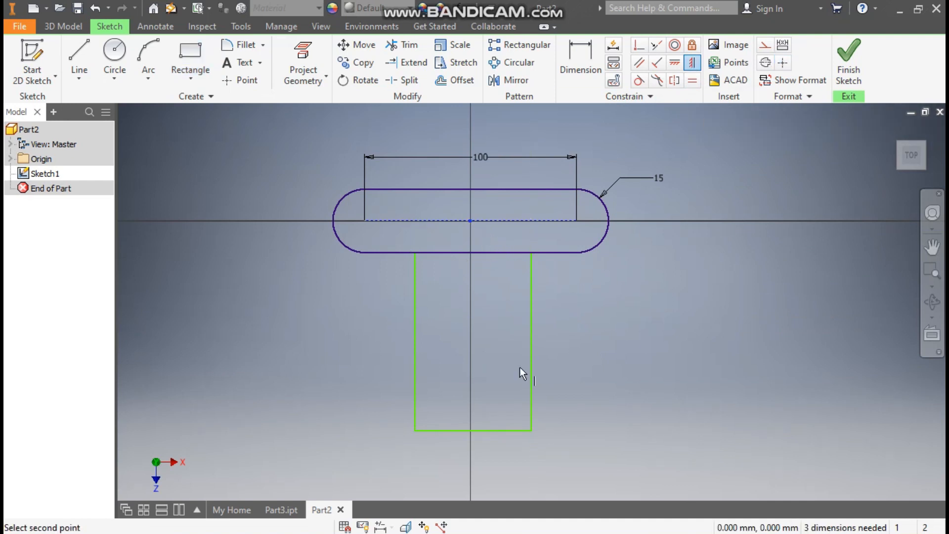
{"action": "left_click", "coordinate": [473, 432]}
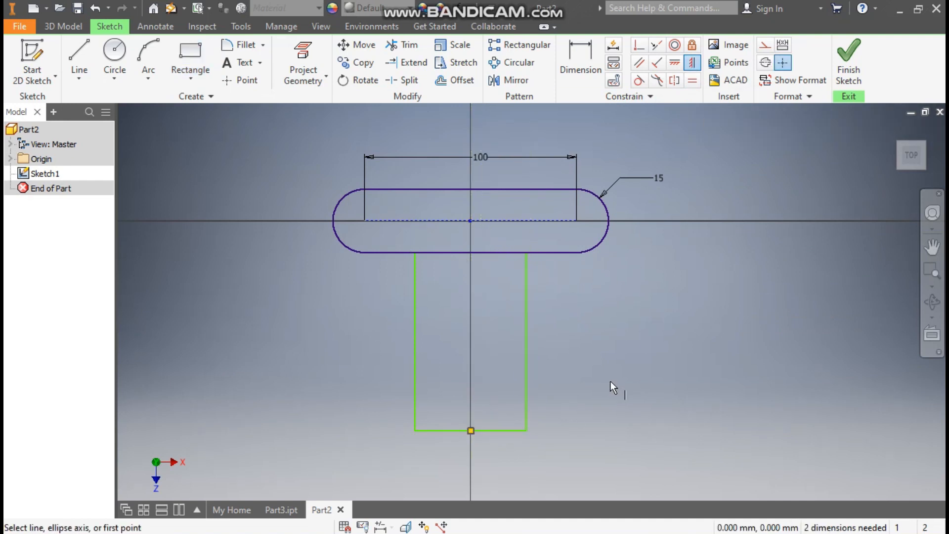
Dimension the rectangle's bottom edge and set its width to 70 mm.
{"action": "left_click", "coordinate": [580, 64]}
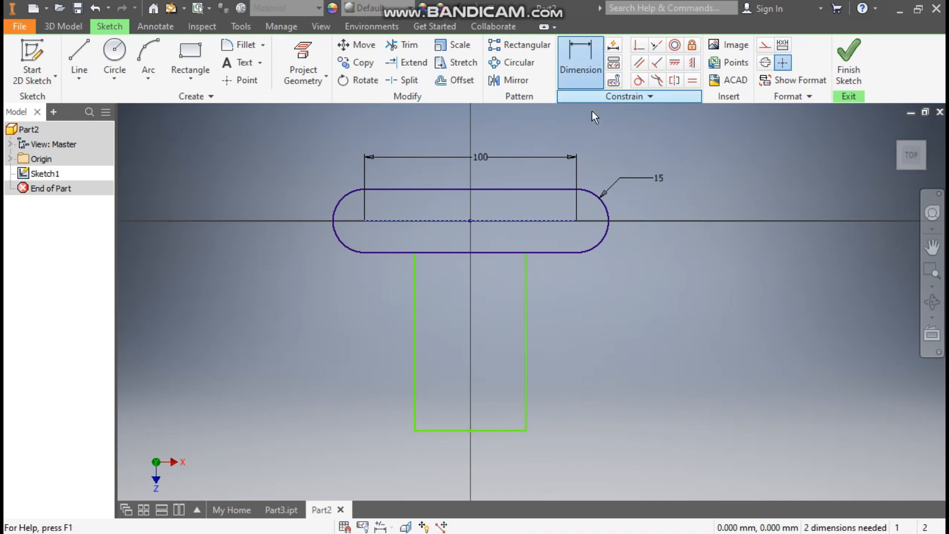
{"action": "left_click", "coordinate": [500, 429]}
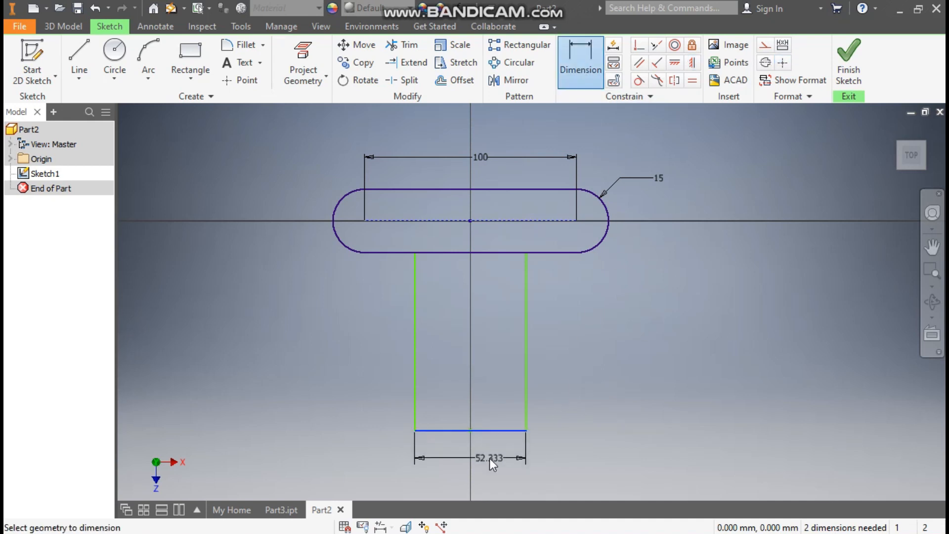
{"action": "left_click", "coordinate": [489, 458]}
{"action": "type", "text": "70"}
{"action": "key", "text": "Return"}
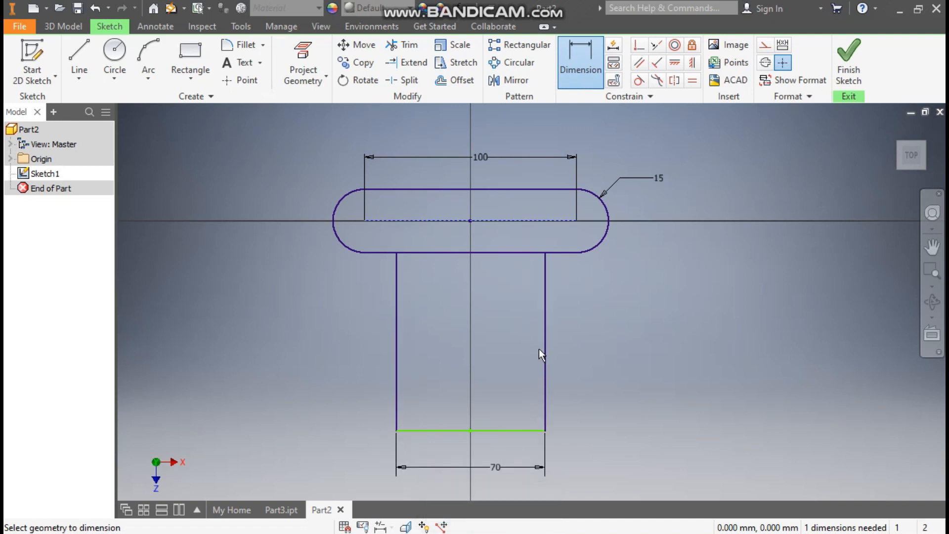
Dimension the rectangle's vertical side and set its length to 100 mm.
{"action": "left_click", "coordinate": [548, 362]}
{"action": "left_click", "coordinate": [590, 358]}
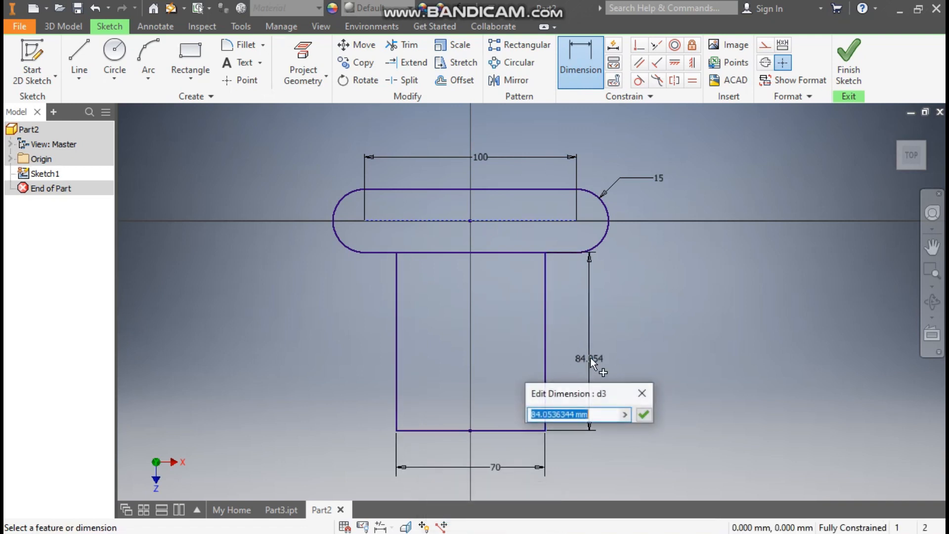
{"action": "type", "text": "100"}
{"action": "key", "text": "Return"}
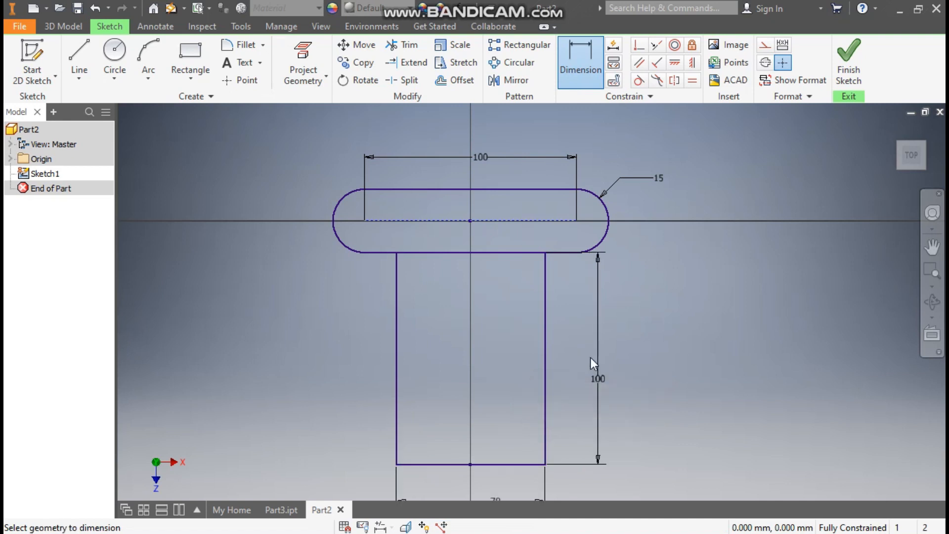
Draw an outward semicircular arc between the rectangle's two bottom corners, tangent to both vertical sides.
{"action": "middle_click_drag", "start_coordinate": [609, 286], "coordinate": [608, 226]}
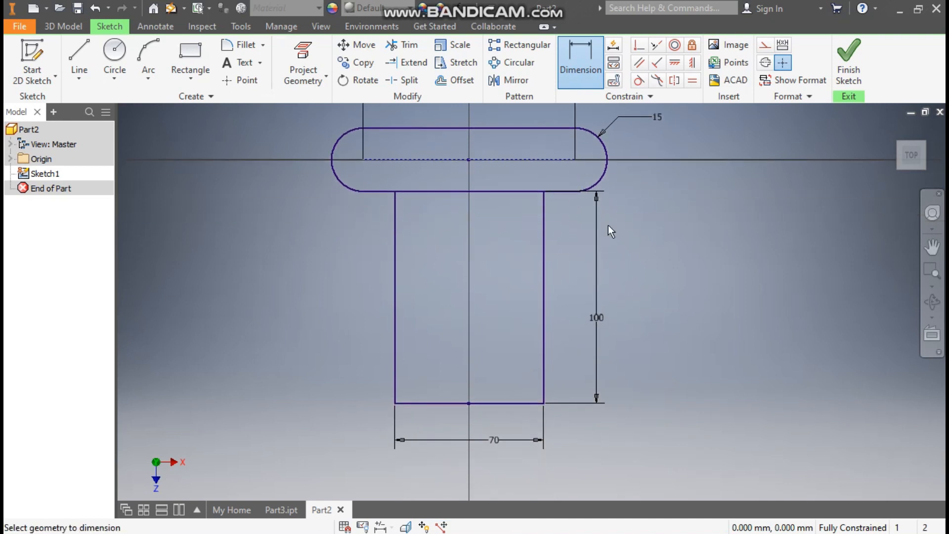
{"action": "left_click", "coordinate": [151, 64]}
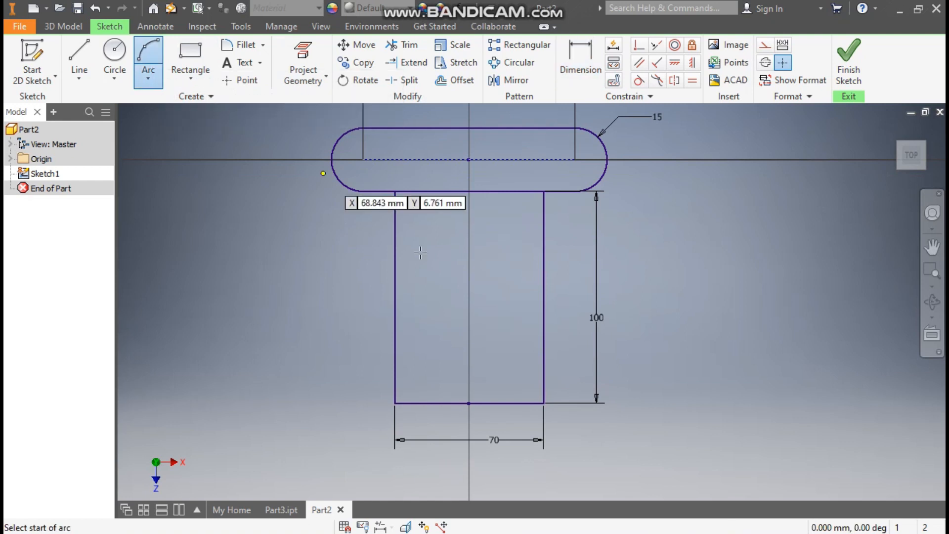
{"action": "left_click", "coordinate": [394, 403]}
{"action": "left_click", "coordinate": [544, 404]}
{"action": "left_click", "coordinate": [511, 477]}
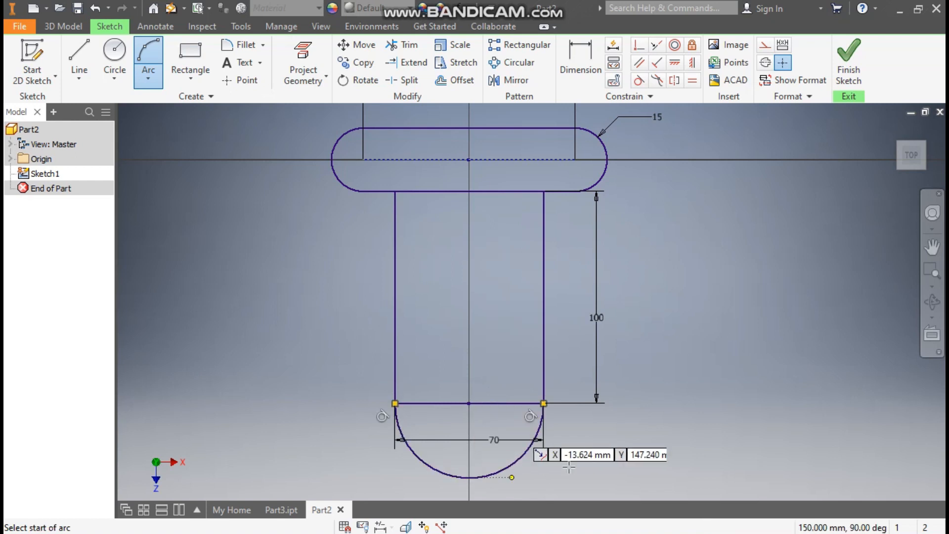
{"action": "scroll", "coordinate": [657, 407], "scroll_direction": "up", "scroll_amount": 2}
{"action": "scroll", "coordinate": [678, 424], "scroll_direction": "down", "scroll_amount": 5}
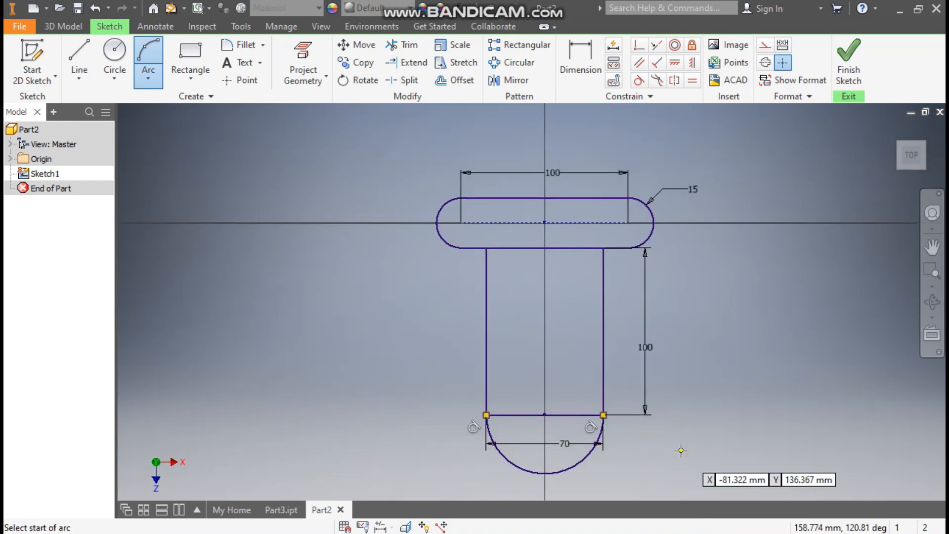
{"action": "key", "text": "Escape"}
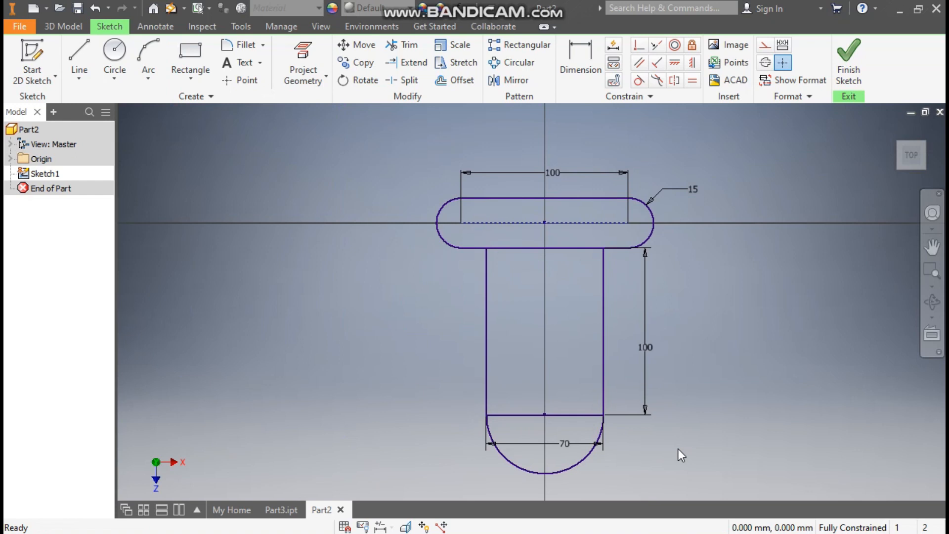
Convert the rectangle's bottom edge to a construction line and finish the sketch.
{"action": "left_click", "coordinate": [595, 415]}
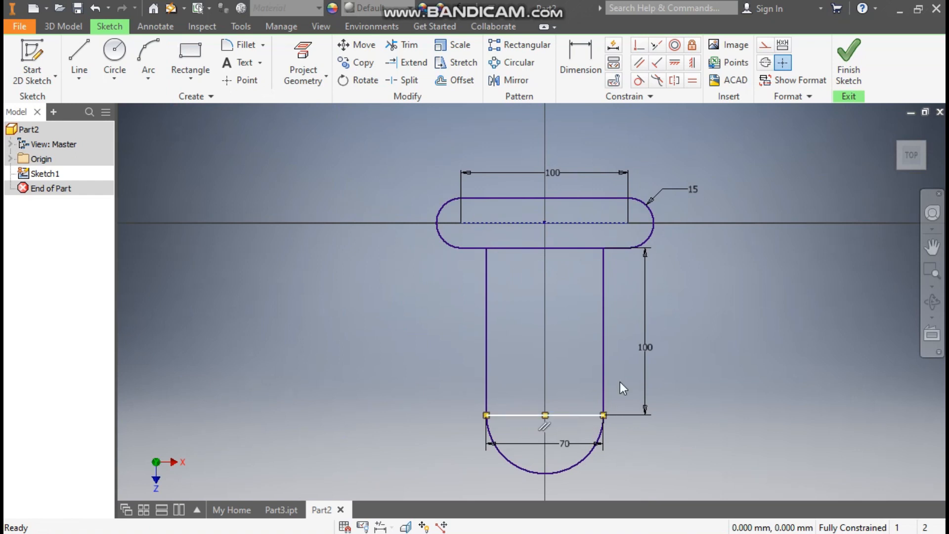
{"action": "left_click", "coordinate": [763, 46]}
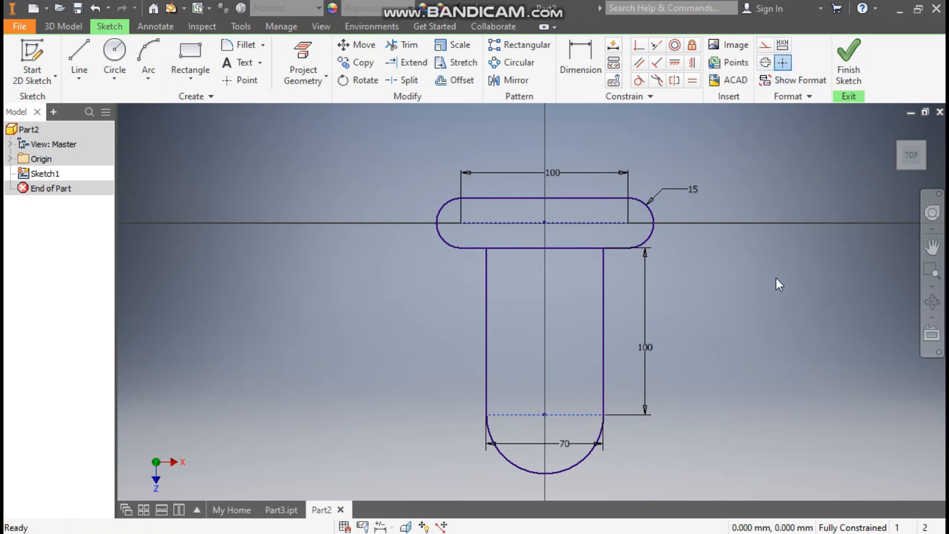
{"action": "left_click", "coordinate": [848, 62]}
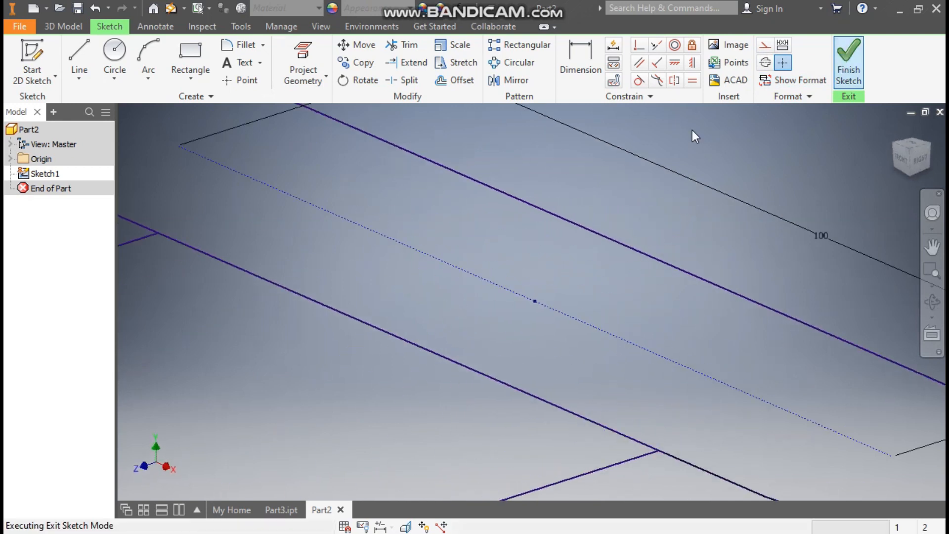
Extrude both regions of the base sketch, the slot and the round-ended rectangle, 7 mm upward as a solid.
{"action": "scroll", "coordinate": [702, 197], "scroll_direction": "up", "scroll_amount": 3}
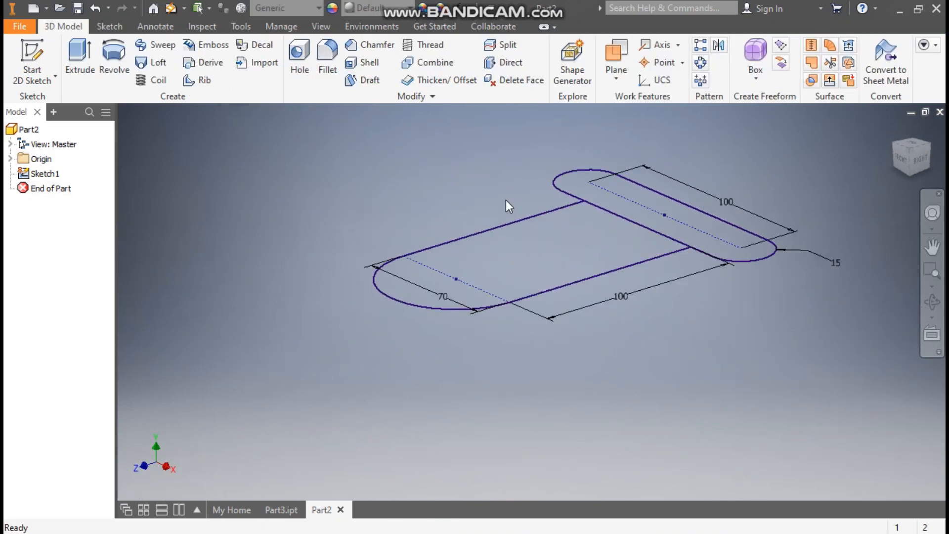
{"action": "left_click", "coordinate": [80, 49]}
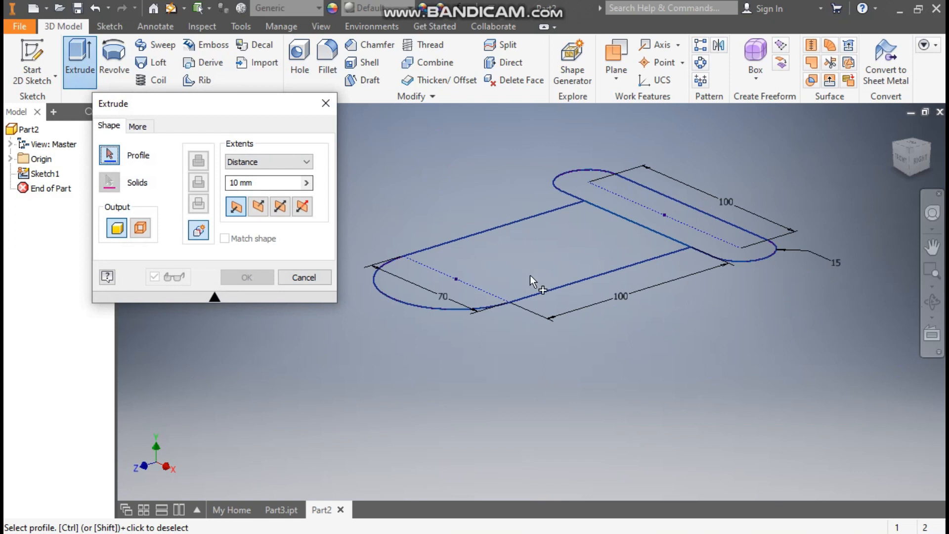
{"action": "left_click", "coordinate": [622, 218]}
{"action": "left_click", "coordinate": [654, 192]}
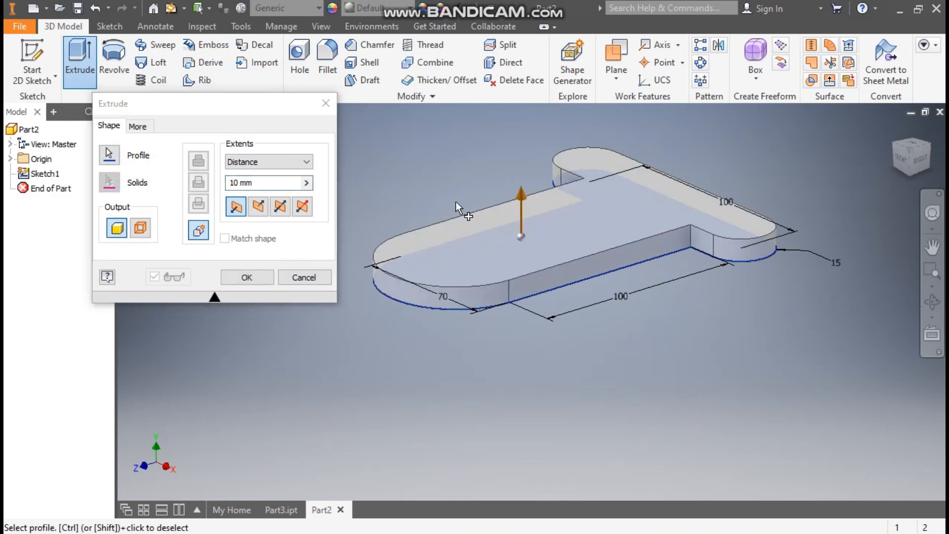
{"action": "left_click", "coordinate": [262, 181]}
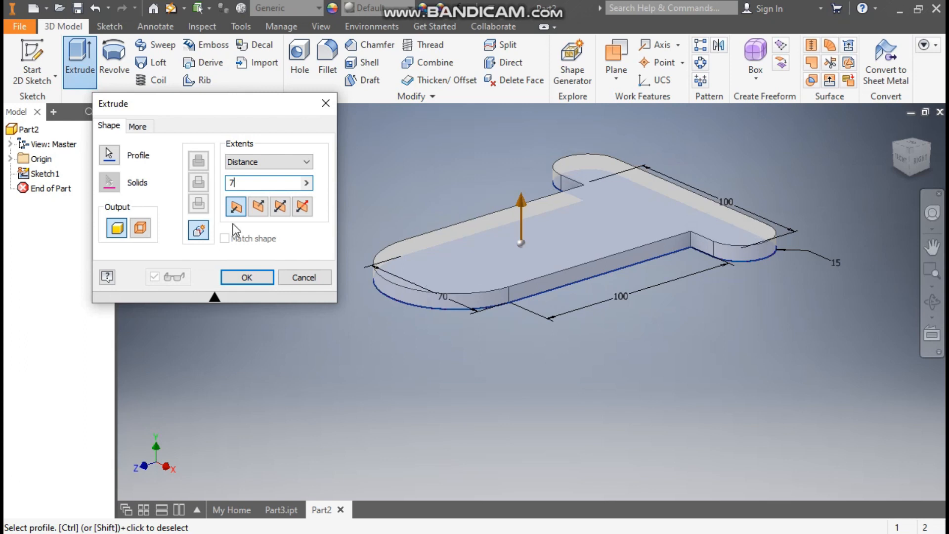
{"action": "left_click", "coordinate": [248, 278]}
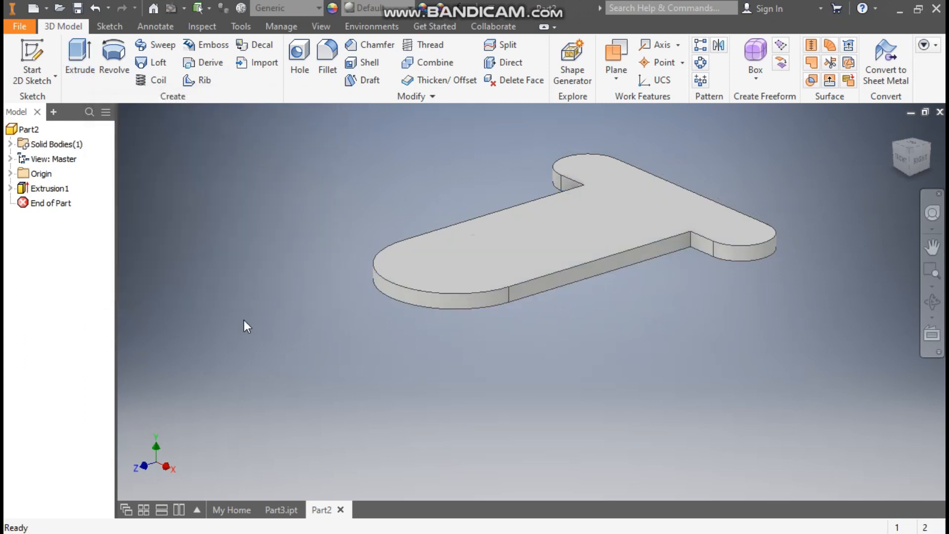
On the plate's upper face, sketch a 20 mm diameter circle concentric with each of the two small rounded ends.
{"action": "left_click", "coordinate": [521, 224]}
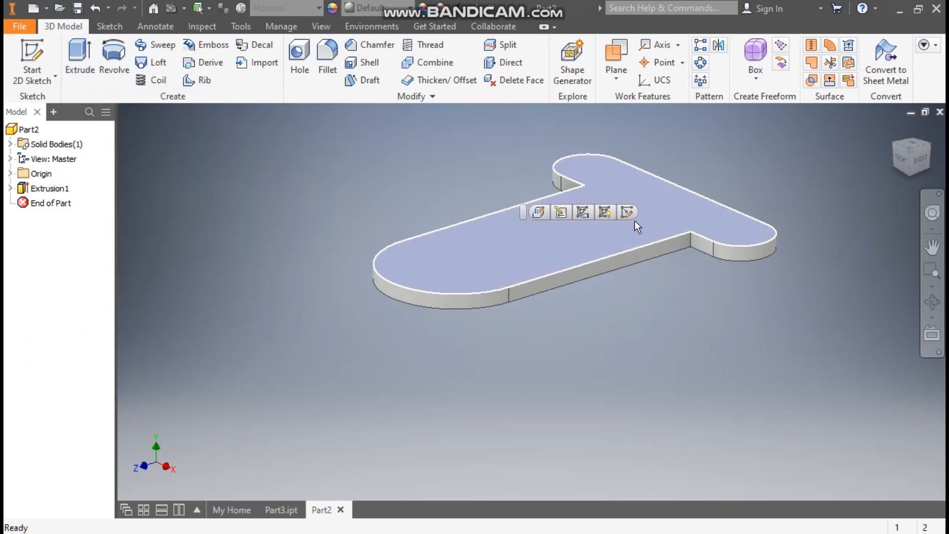
{"action": "left_click", "coordinate": [624, 209]}
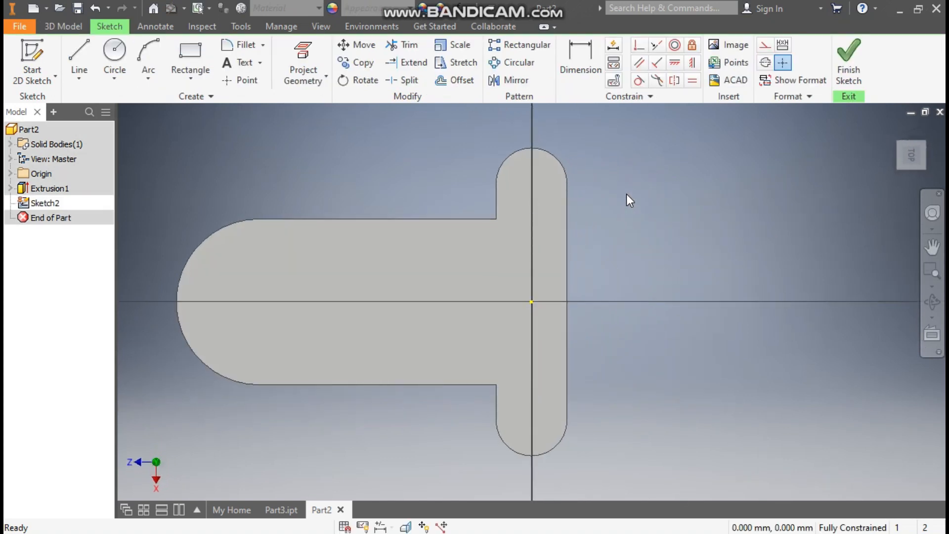
{"action": "left_click", "coordinate": [116, 49]}
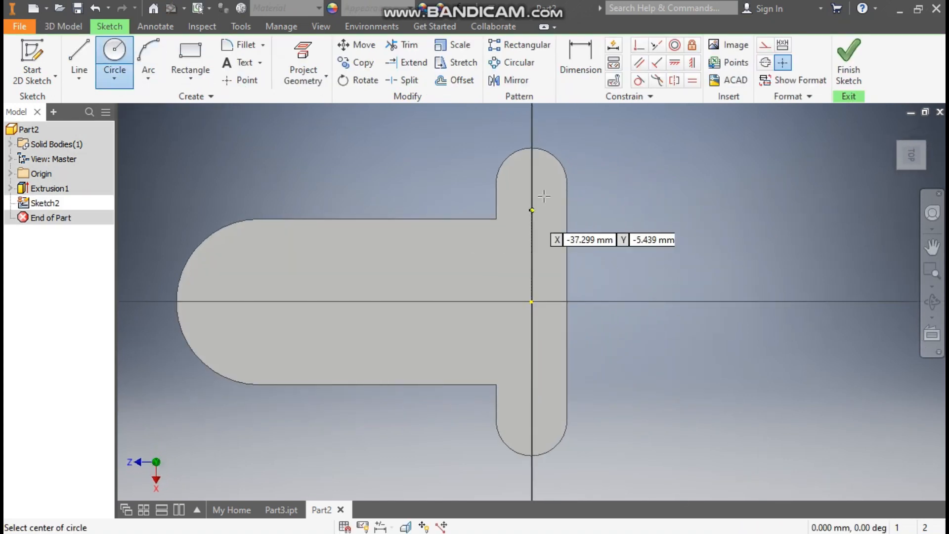
{"action": "left_click", "coordinate": [532, 182]}
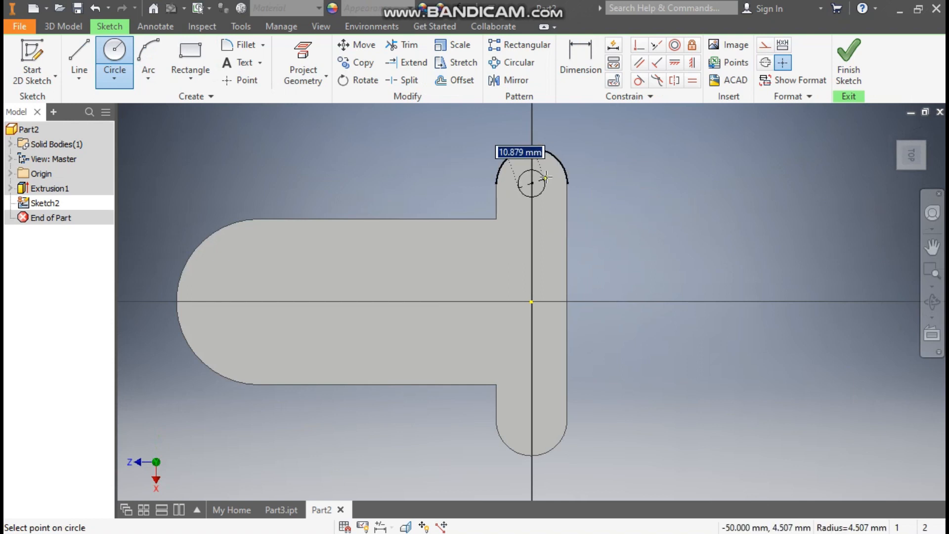
{"action": "type", "text": "20"}
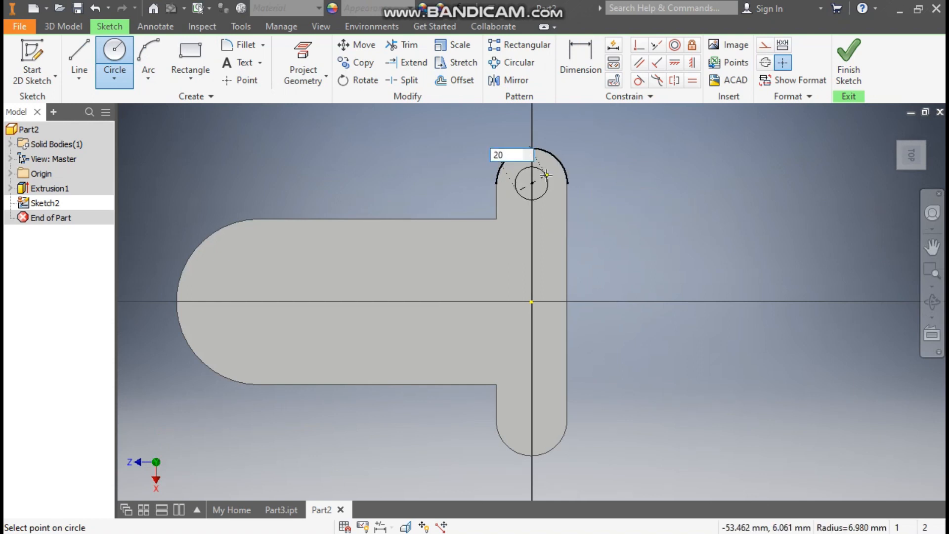
{"action": "key", "text": "Return"}
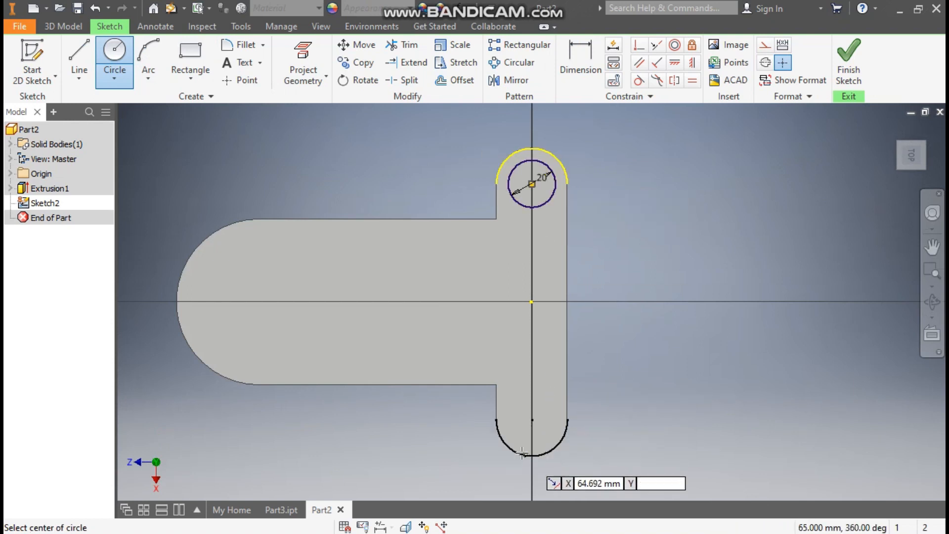
{"action": "left_click", "coordinate": [532, 420]}
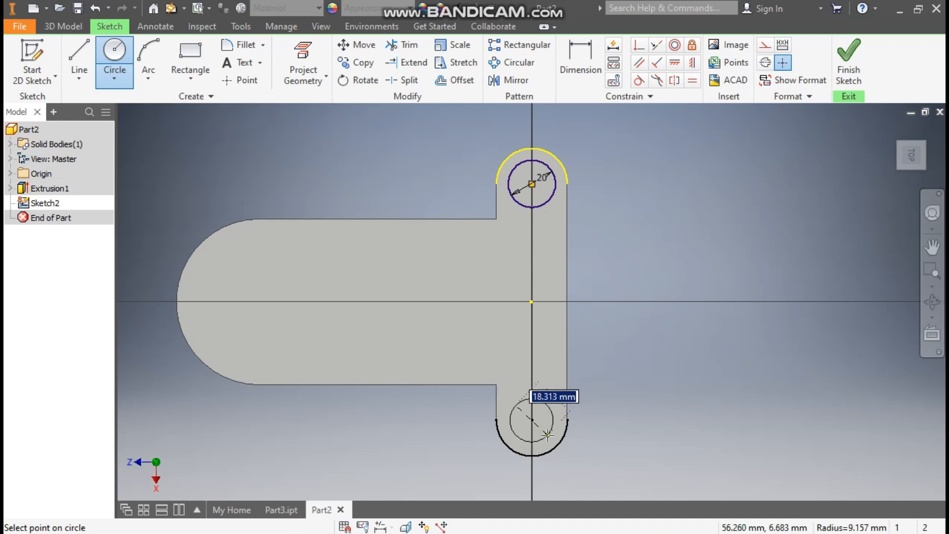
{"action": "type", "text": "20"}
{"action": "key", "text": "Return"}
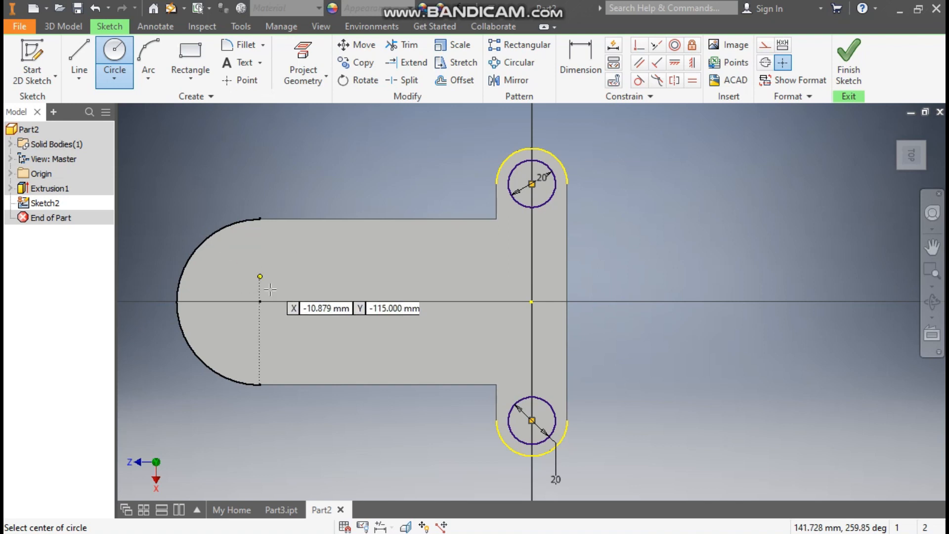
Sketch a circle concentric with the large rounded end, passing through the arc's endpoint, and finish the sketch.
{"action": "left_click", "coordinate": [260, 301]}
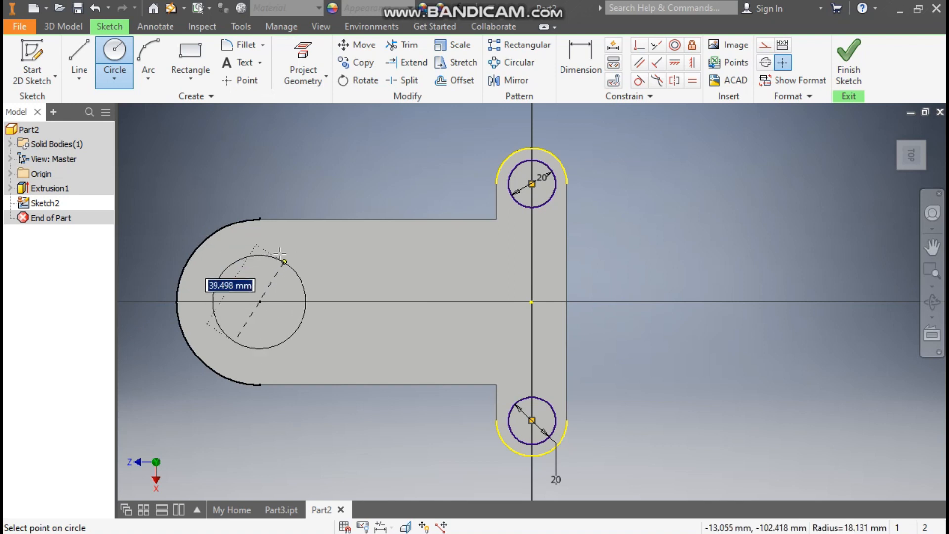
{"action": "left_click", "coordinate": [259, 219]}
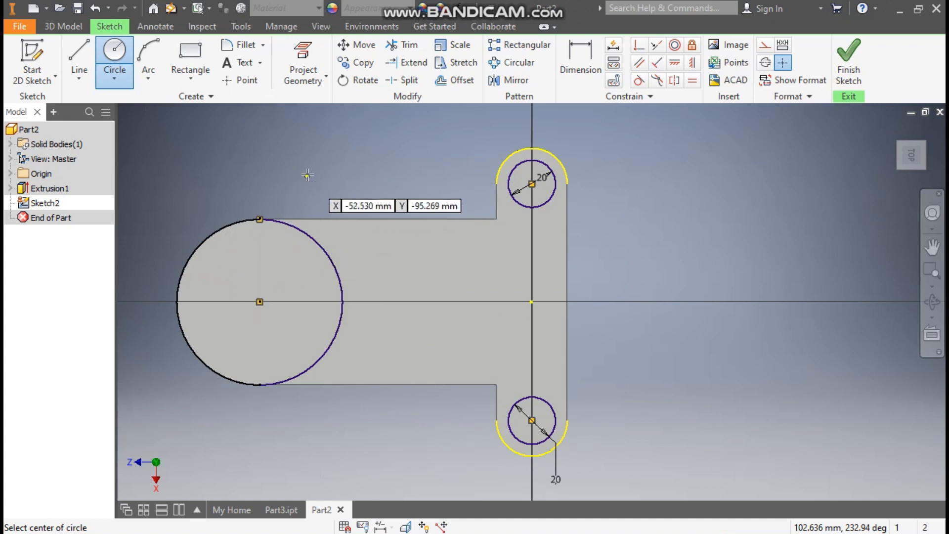
{"action": "left_click", "coordinate": [859, 63]}
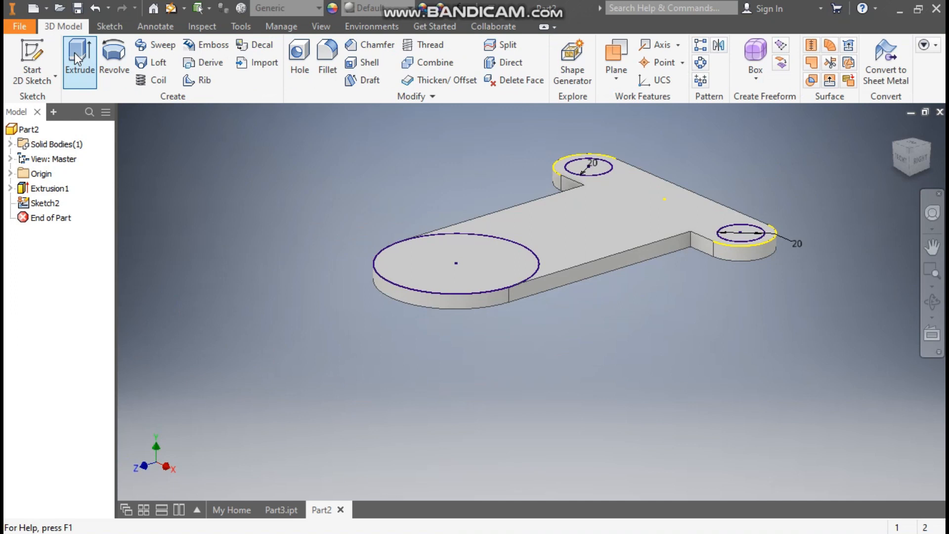
Extrude the large circle and the two 20 mm circles 3 mm upward, joined to the plate.
{"action": "left_click", "coordinate": [77, 58]}
{"action": "left_click_drag", "start_coordinate": [809, 120], "coordinate": [358, 346]}
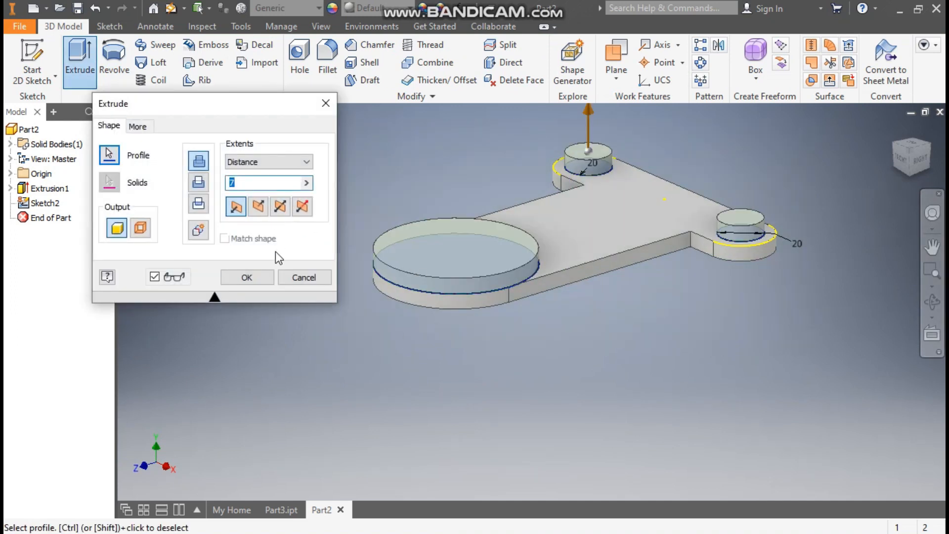
{"action": "type", "text": "3"}
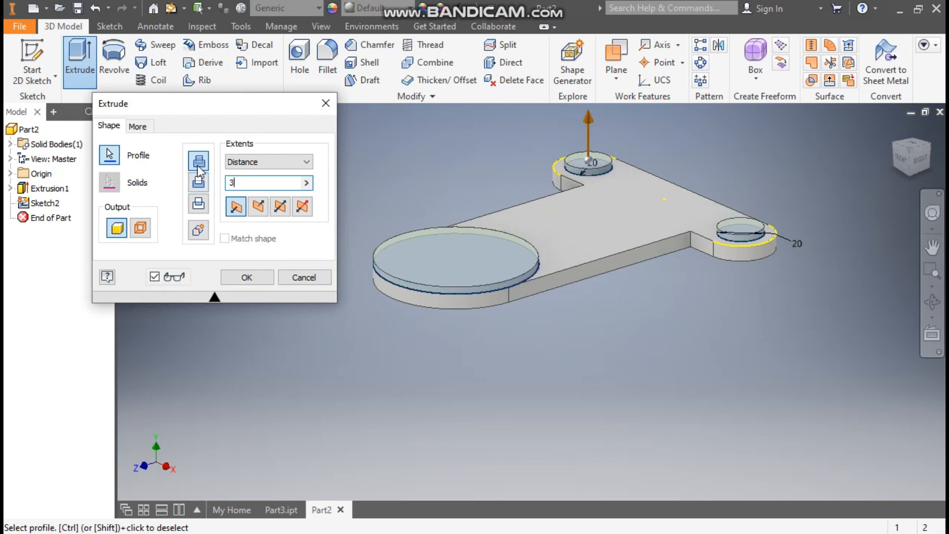
{"action": "left_click", "coordinate": [247, 278]}
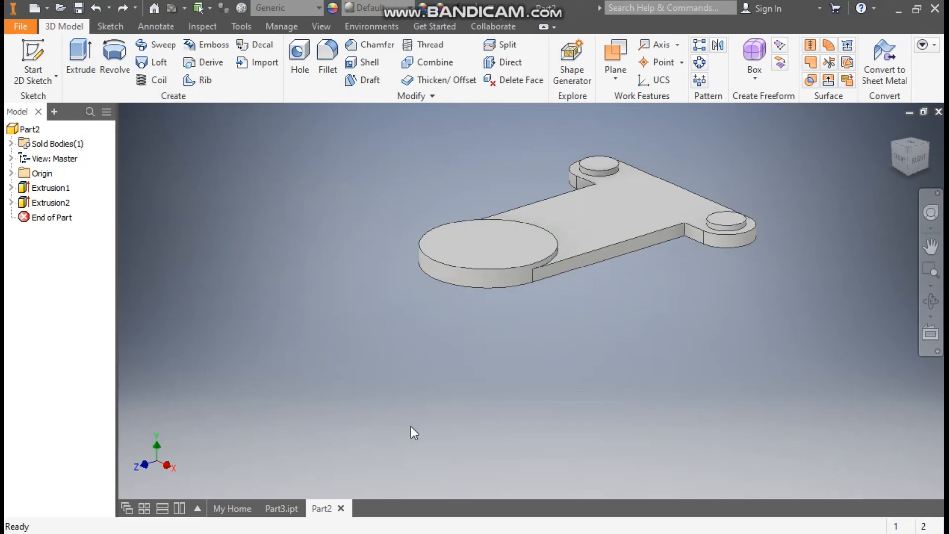
Start a sketch on the plate's upper face and draw a 30 mm diameter circle centred on the origin.
{"action": "left_click", "coordinate": [281, 509]}
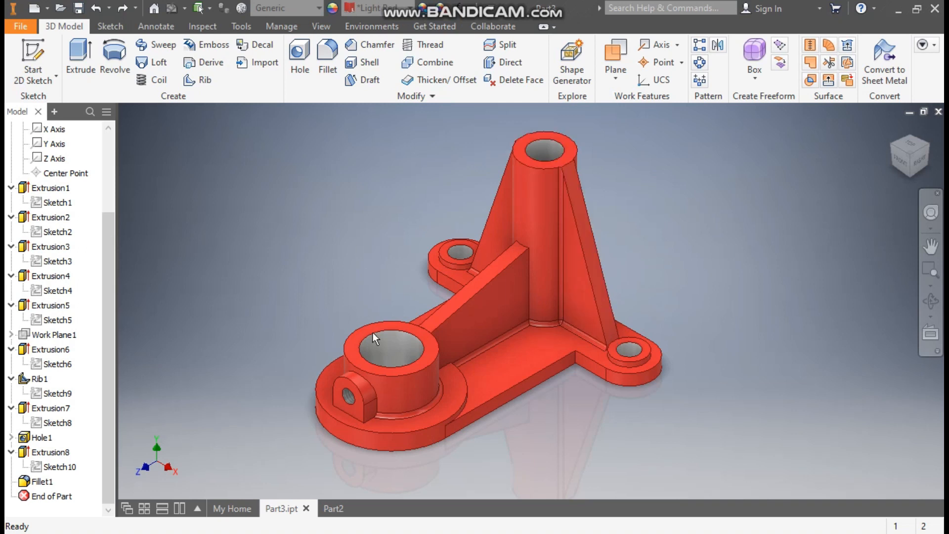
{"action": "left_click", "coordinate": [329, 508]}
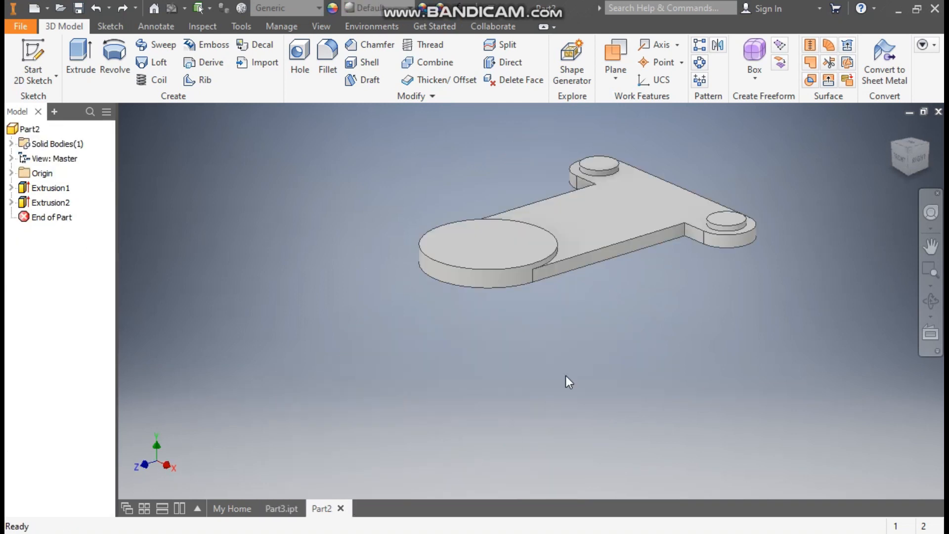
{"action": "left_click", "coordinate": [625, 224]}
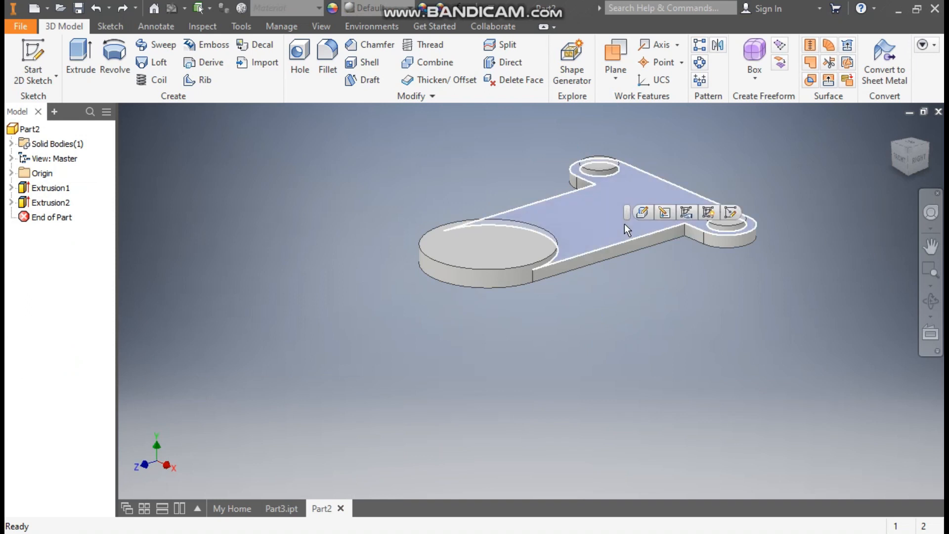
{"action": "left_click", "coordinate": [730, 213]}
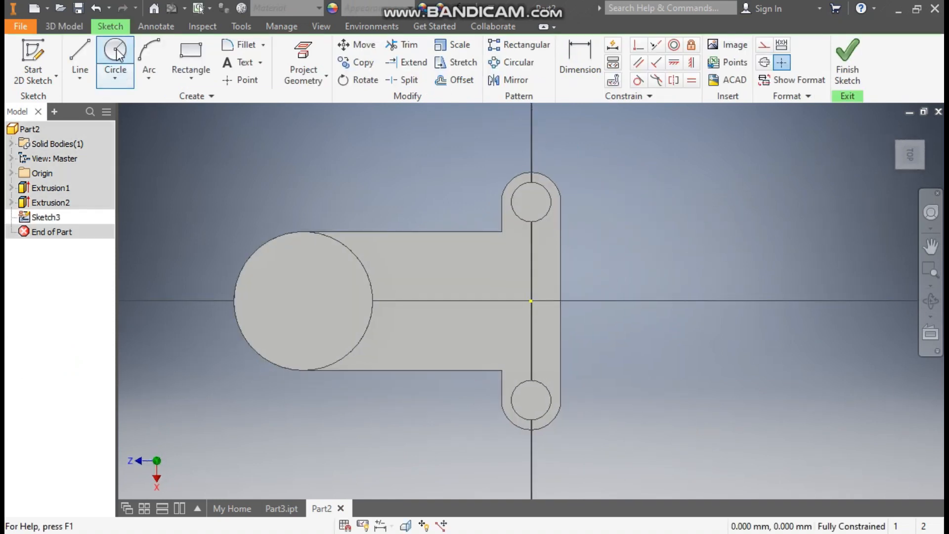
{"action": "left_click", "coordinate": [115, 55]}
{"action": "left_click", "coordinate": [531, 301]}
{"action": "type", "text": "30"}
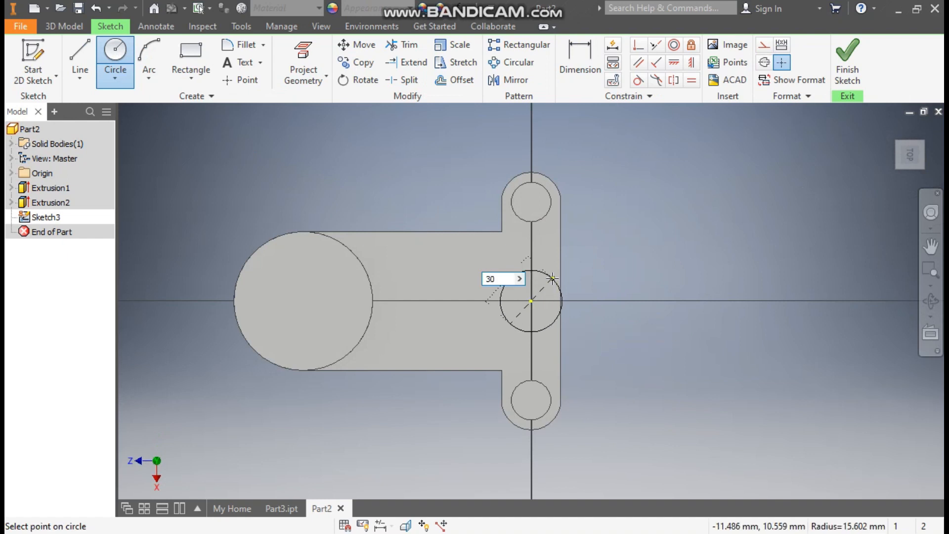
{"action": "key", "text": "Return"}
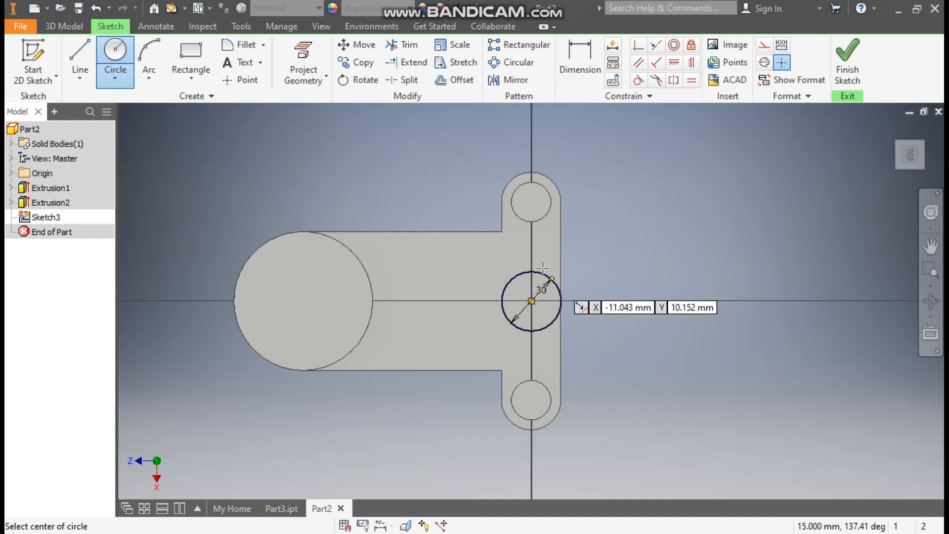
Extrude the 30 mm circle 88 mm upward as a column joined to the plate.
{"action": "left_click", "coordinate": [81, 26]}
{"action": "left_click", "coordinate": [81, 59]}
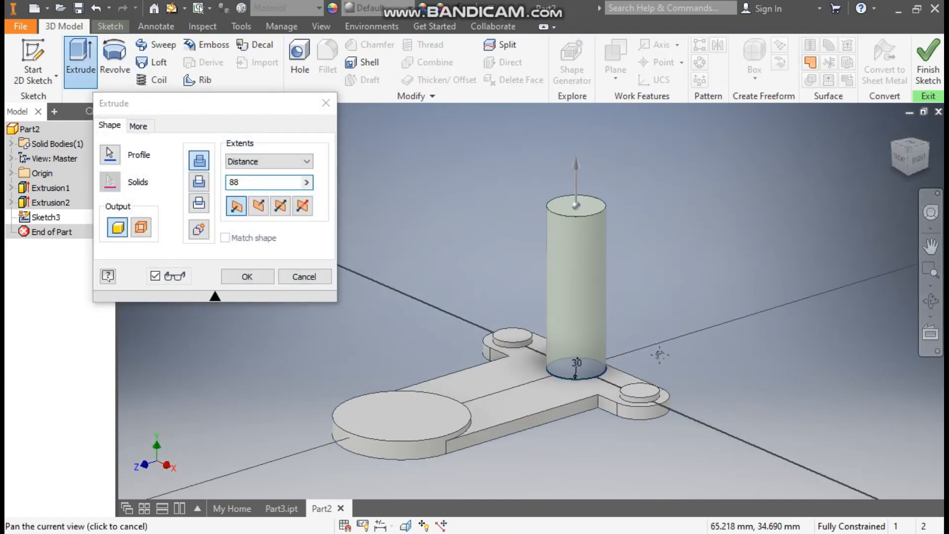
{"action": "left_click", "coordinate": [275, 184]}
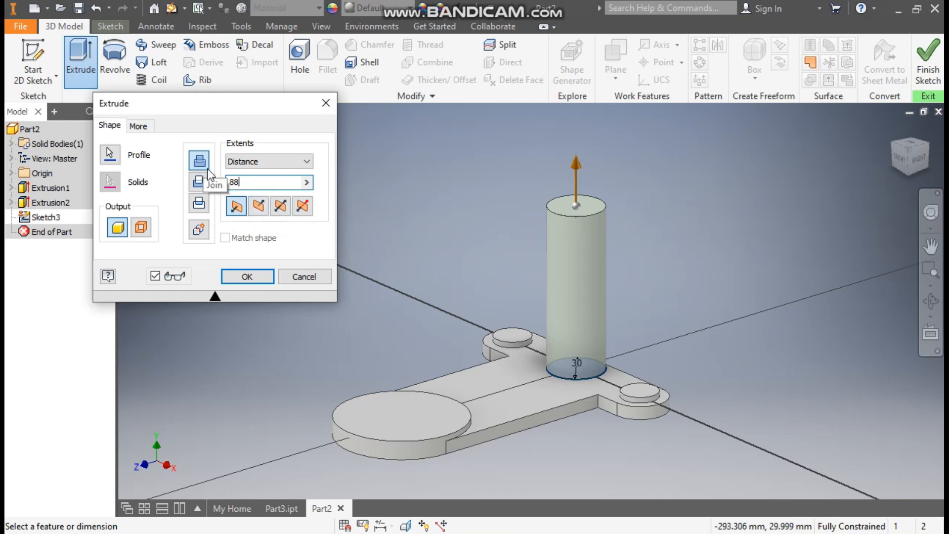
{"action": "left_click", "coordinate": [246, 276]}
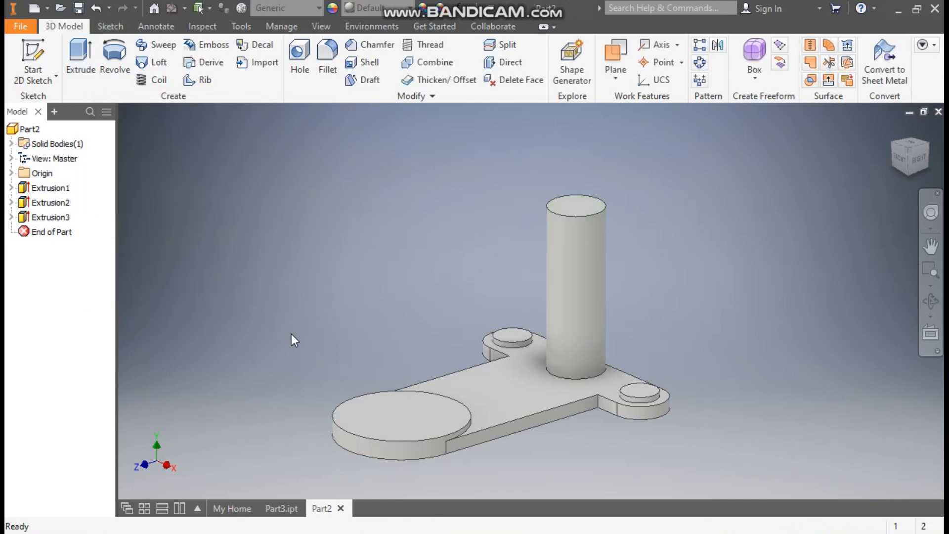
Create a new sketch on the origin's XY plane, through the middle of the column.
{"action": "left_click", "coordinate": [10, 173]}
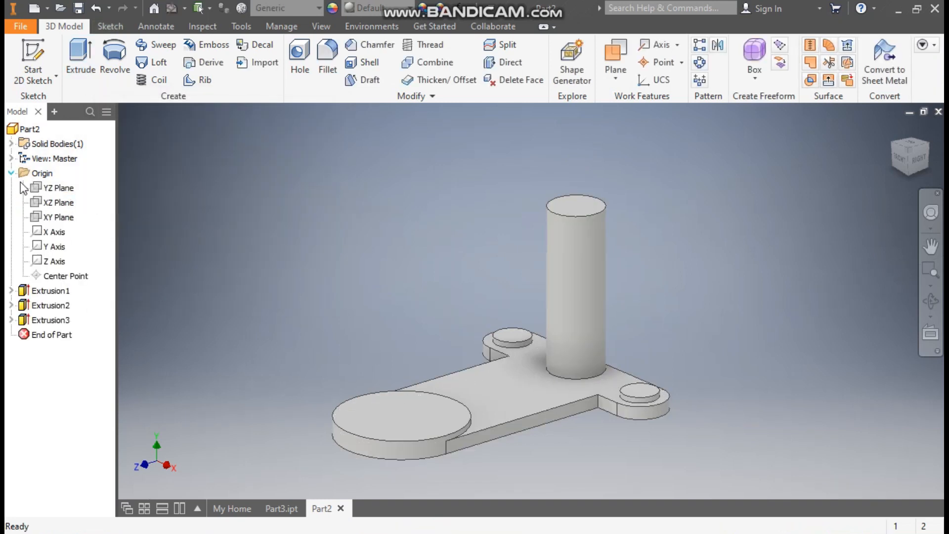
{"action": "left_click", "coordinate": [58, 217]}
{"action": "left_click", "coordinate": [594, 283]}
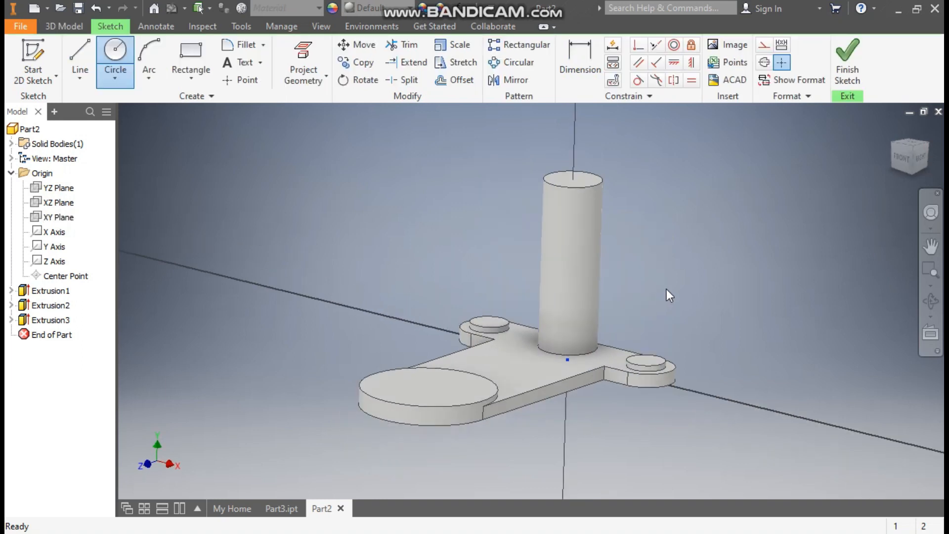
Switch the visual style to Wireframe and return to the sketching tools.
{"action": "left_click", "coordinate": [321, 26]}
{"action": "left_click", "coordinate": [174, 76]}
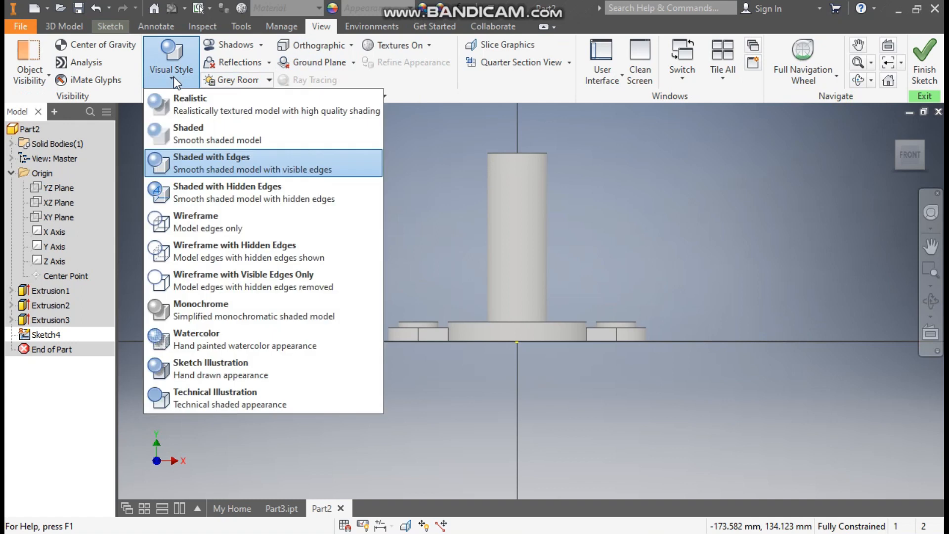
{"action": "left_click", "coordinate": [195, 216]}
{"action": "scroll", "coordinate": [526, 247], "scroll_direction": "up", "scroll_amount": 3}
{"action": "middle_click_drag", "start_coordinate": [527, 250], "coordinate": [530, 295]}
{"action": "scroll", "coordinate": [530, 296], "scroll_direction": "down", "scroll_amount": 3}
{"action": "left_click", "coordinate": [120, 26]}
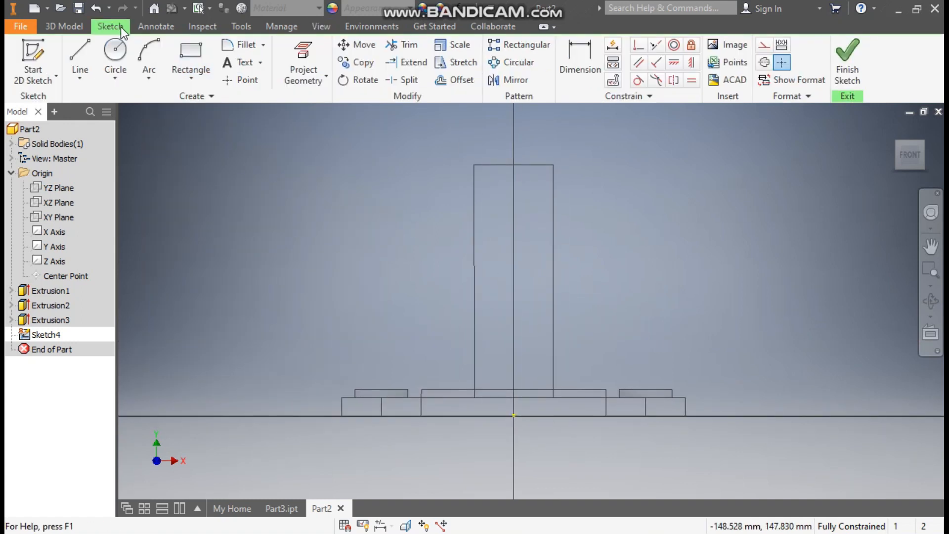
Project the column's two side edges and the inner edges of both small bosses into the sketch.
{"action": "left_click", "coordinate": [303, 62]}
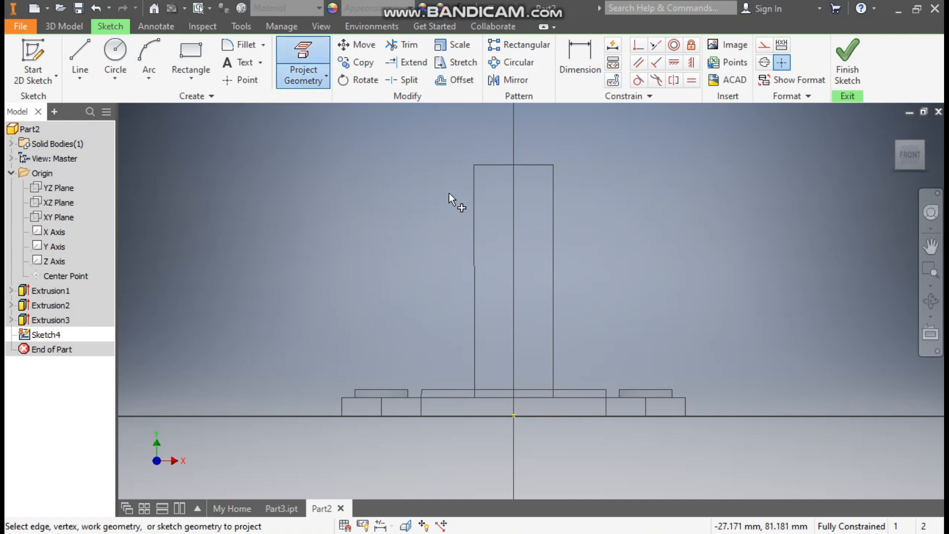
{"action": "left_click", "coordinate": [474, 190]}
{"action": "left_click", "coordinate": [554, 188]}
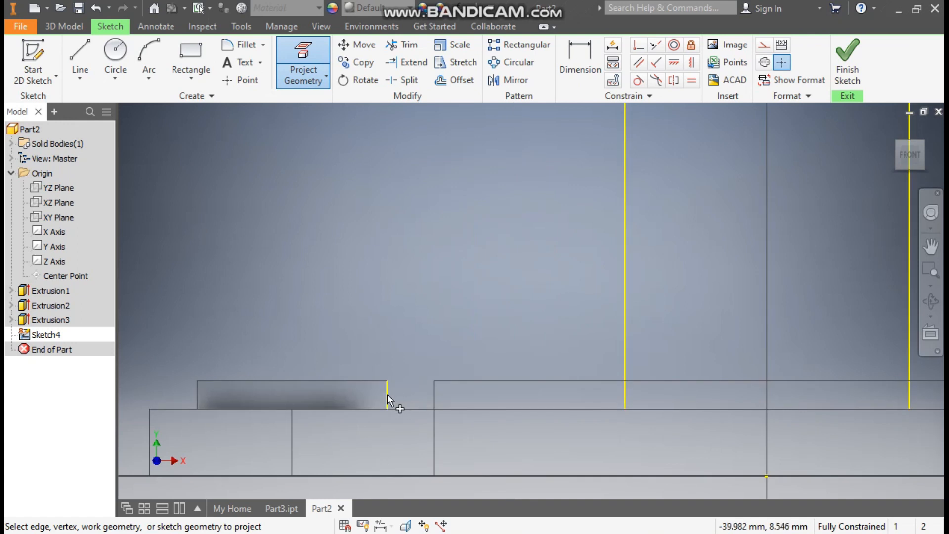
{"action": "left_click", "coordinate": [387, 394]}
{"action": "scroll", "coordinate": [414, 307], "scroll_direction": "down", "scroll_amount": 3}
{"action": "middle_click_drag", "start_coordinate": [414, 307], "coordinate": [290, 315]}
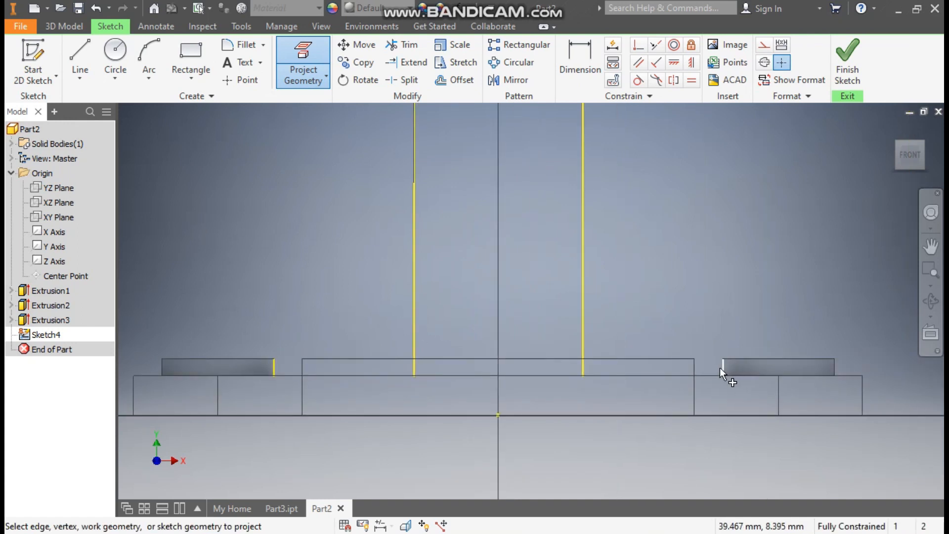
{"action": "scroll", "coordinate": [674, 251], "scroll_direction": "down", "scroll_amount": 2}
{"action": "middle_click_drag", "start_coordinate": [674, 251], "coordinate": [637, 356]}
Draw a slanted line from the column's top-left corner down to the foot of the left boss's projected inner edge.
{"action": "left_click", "coordinate": [80, 54]}
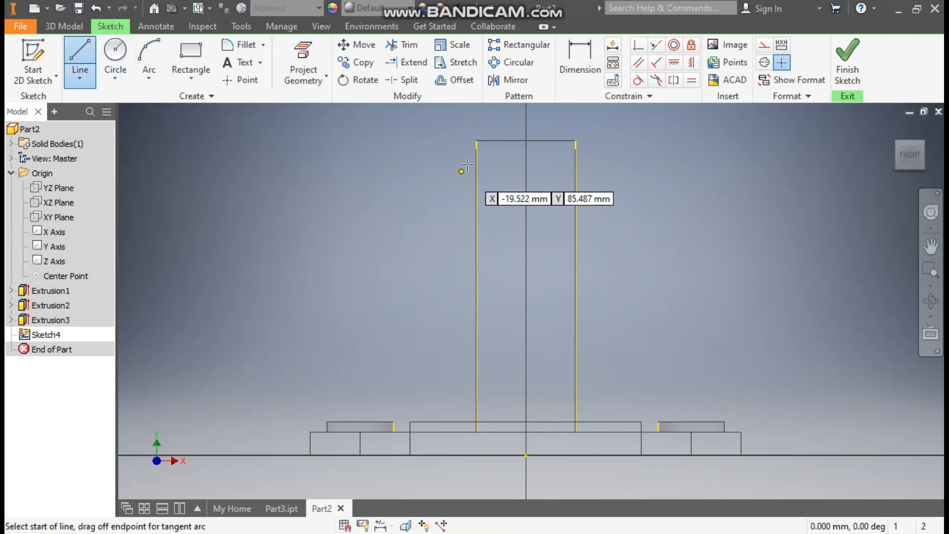
{"action": "left_click", "coordinate": [477, 140]}
{"action": "scroll", "coordinate": [402, 433], "scroll_direction": "up", "scroll_amount": 2}
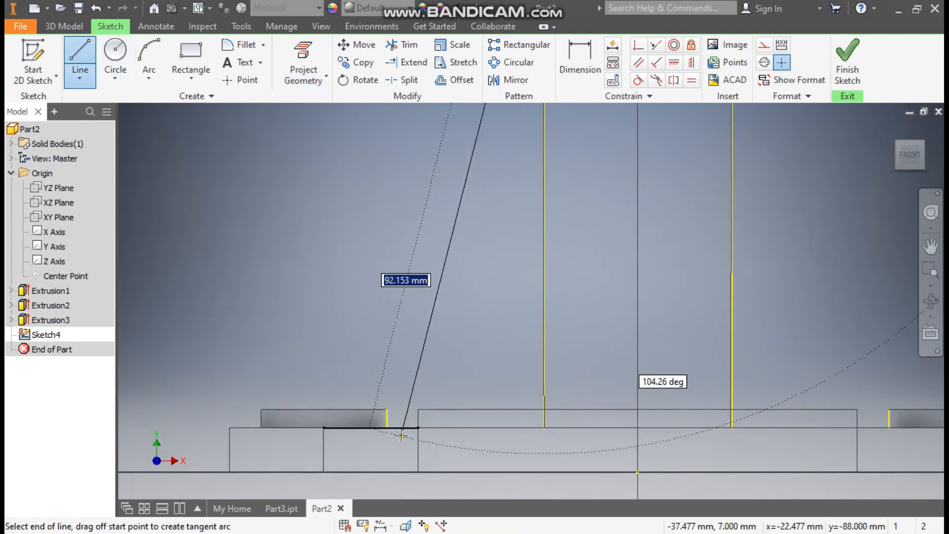
{"action": "double_click", "coordinate": [387, 429]}
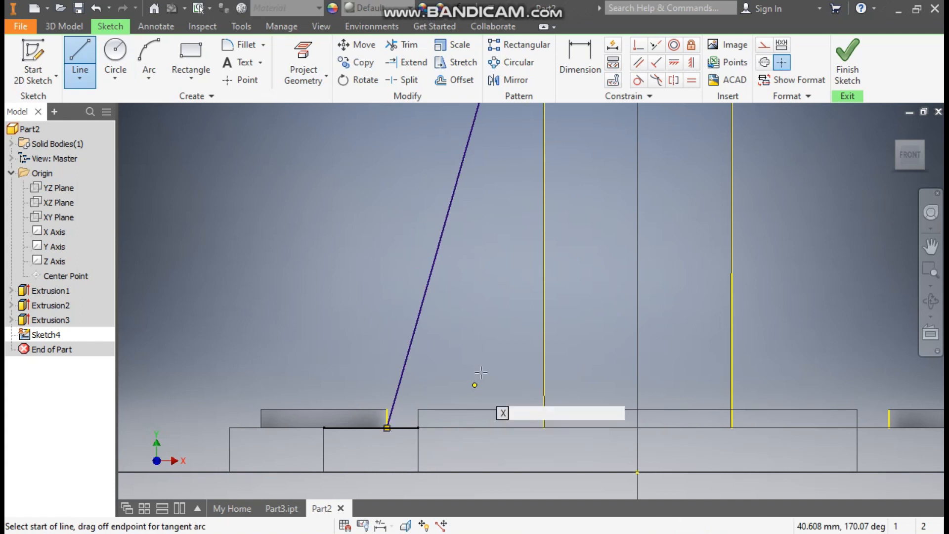
{"action": "scroll", "coordinate": [365, 393], "scroll_direction": "down", "scroll_amount": 3}
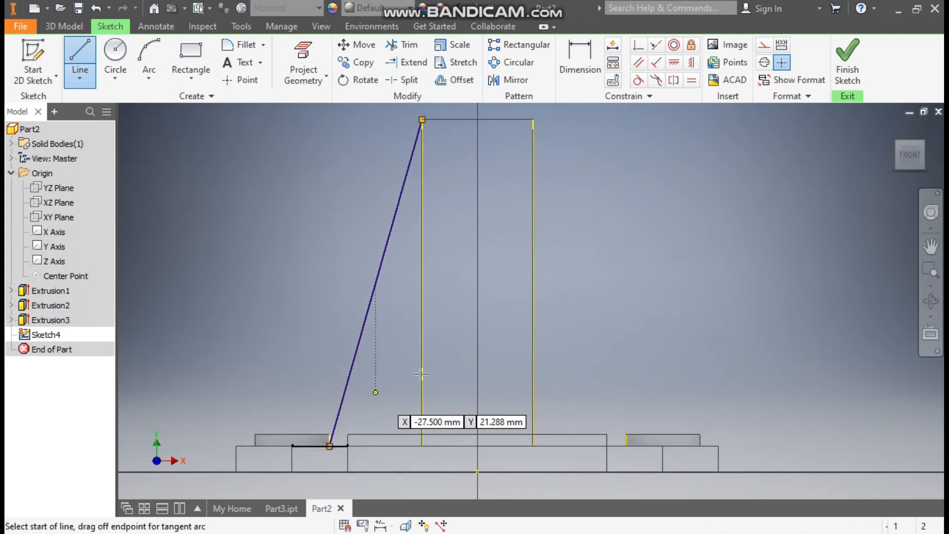
Draw the matching slanted line from the column's top-right corner down to the foot of the right boss's inner edge.
{"action": "left_click", "coordinate": [534, 121]}
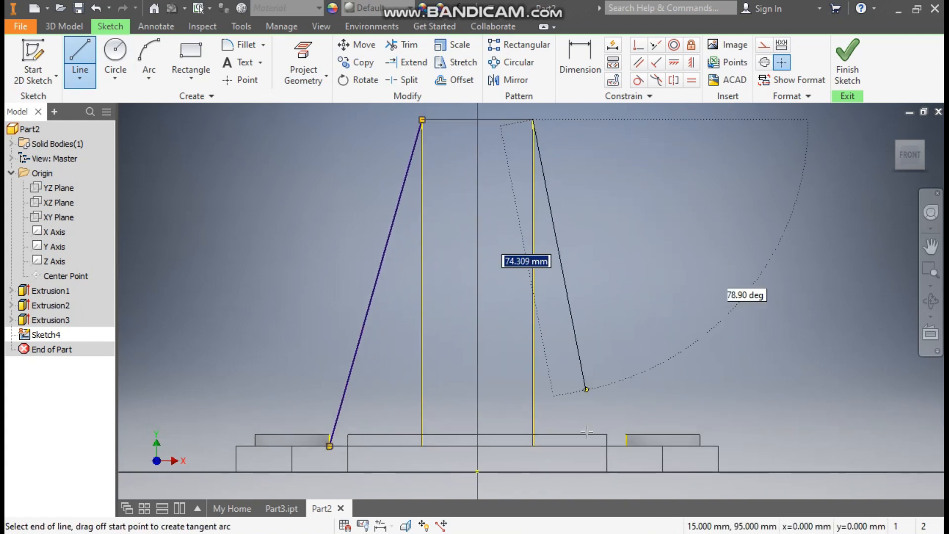
{"action": "scroll", "coordinate": [615, 445], "scroll_direction": "up", "scroll_amount": 4}
{"action": "double_click", "coordinate": [660, 435]}
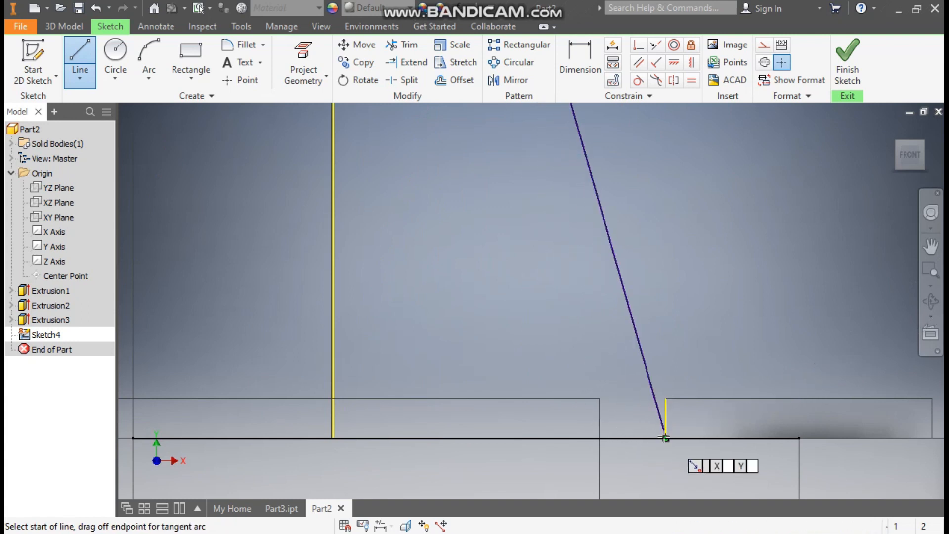
{"action": "scroll", "coordinate": [674, 287], "scroll_direction": "down", "scroll_amount": 2}
{"action": "scroll", "coordinate": [612, 366], "scroll_direction": "down", "scroll_amount": 2}
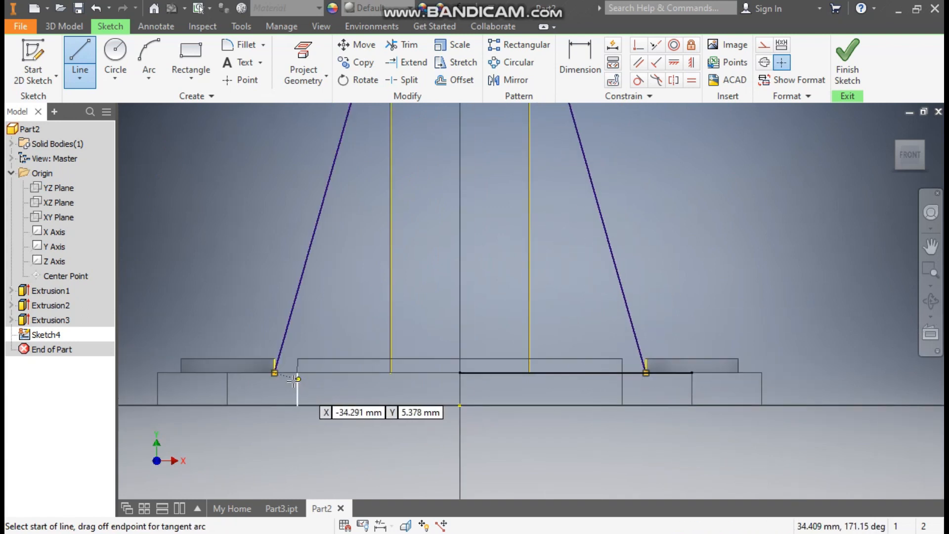
Close the trapezoid rib profile with a horizontal line along the plate's upper face and another across the column's top.
{"action": "left_click", "coordinate": [274, 373]}
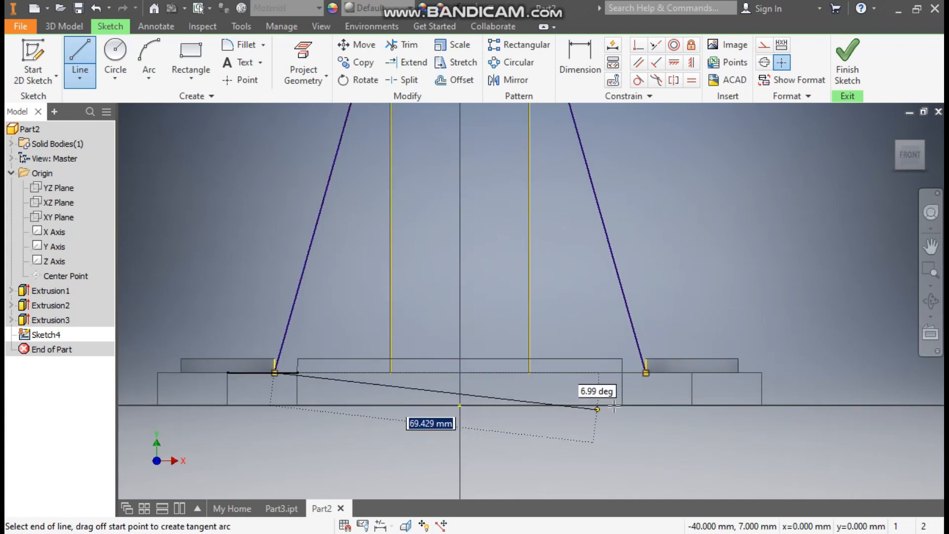
{"action": "double_click", "coordinate": [645, 373]}
{"action": "scroll", "coordinate": [681, 378], "scroll_direction": "down", "scroll_amount": 3}
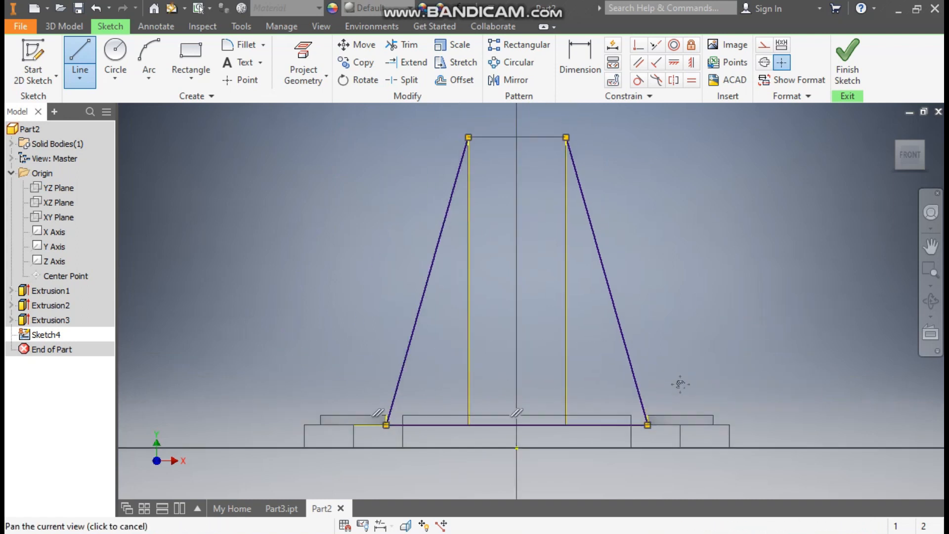
{"action": "left_click", "coordinate": [488, 205]}
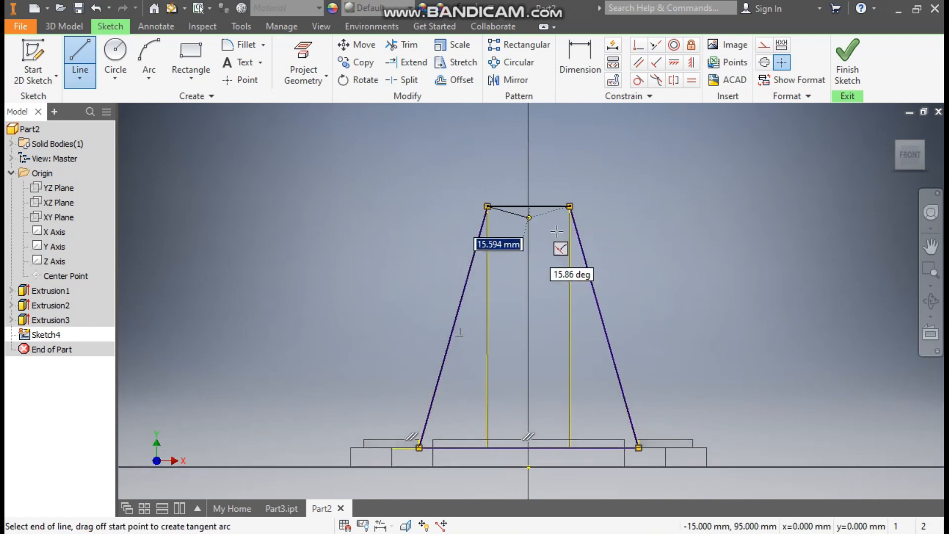
{"action": "double_click", "coordinate": [570, 205]}
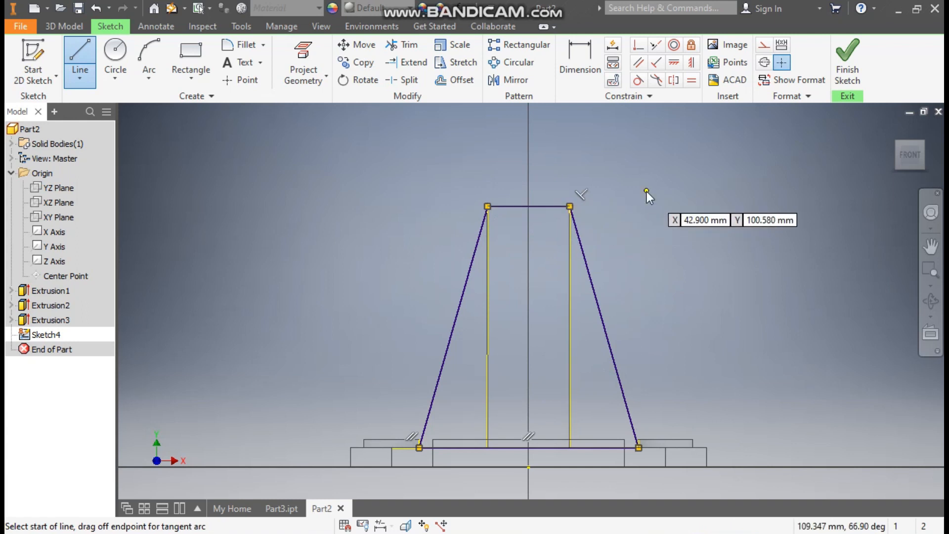
{"action": "key", "text": "Escape"}
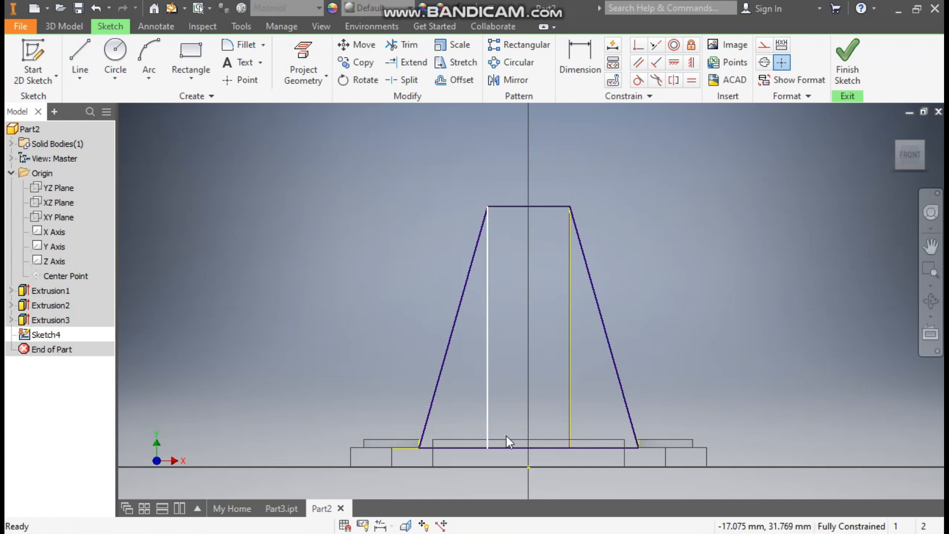
Start extruding the trapezoid rib profile and switch the visual style to Shaded with Edges.
{"action": "left_click", "coordinate": [79, 28]}
{"action": "left_click", "coordinate": [81, 55]}
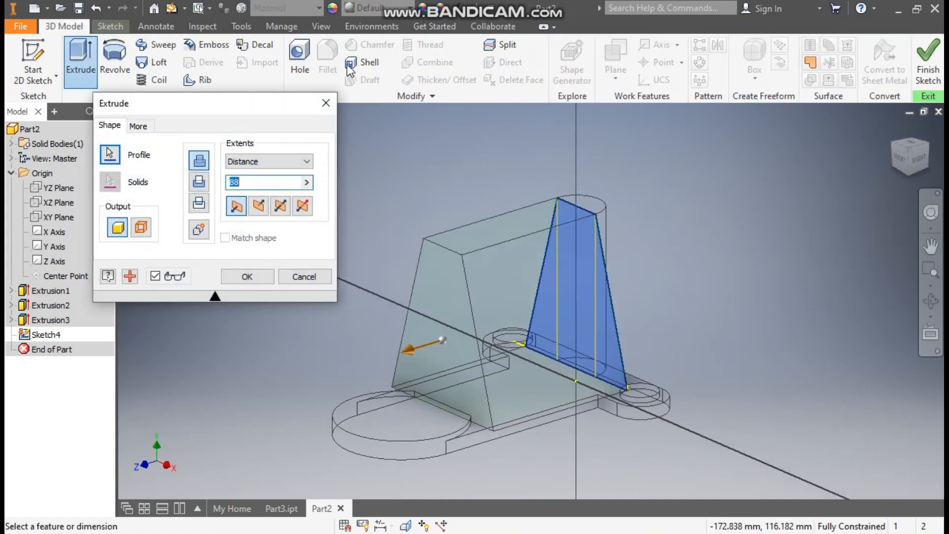
{"action": "left_click", "coordinate": [313, 28]}
{"action": "left_click", "coordinate": [174, 76]}
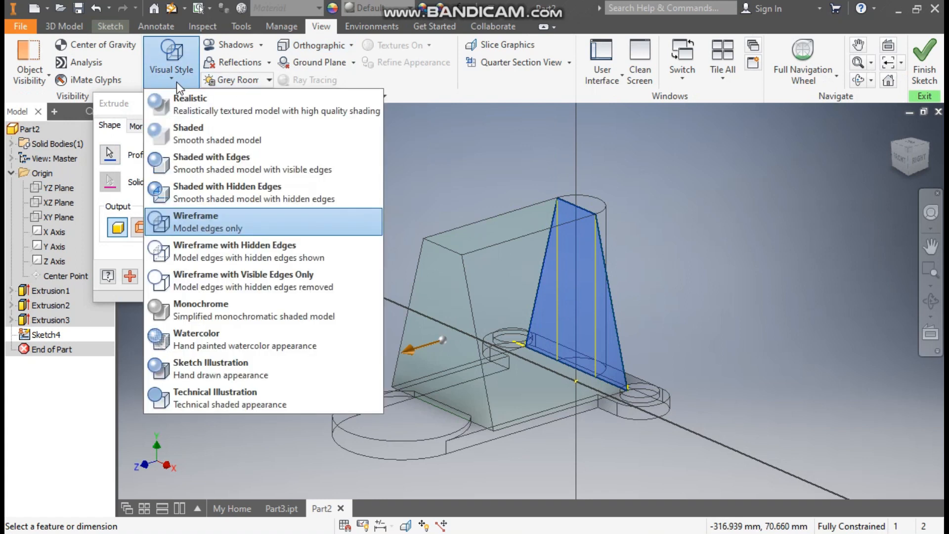
{"action": "left_click", "coordinate": [213, 159]}
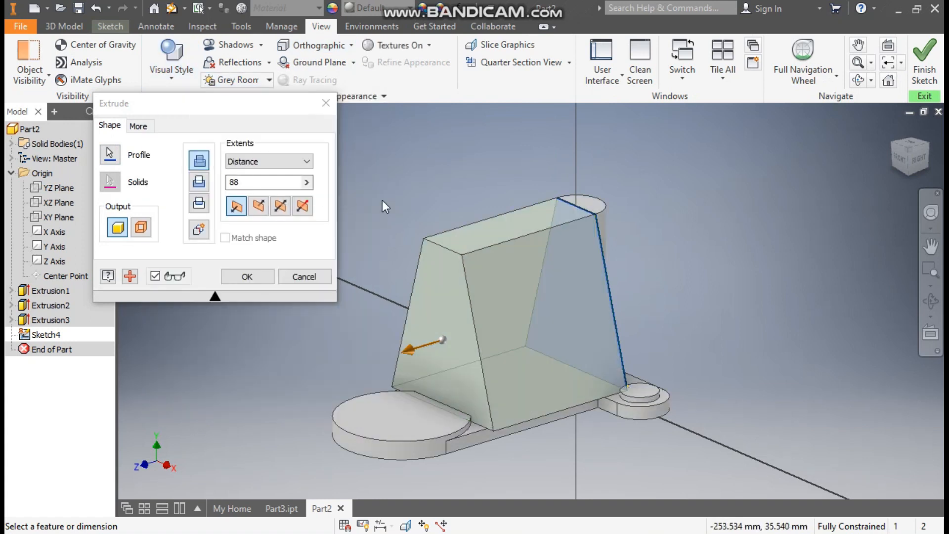
Extrude the rib profile 8 mm symmetrically about the sketch plane, joined to the body.
{"action": "left_click_drag", "start_coordinate": [234, 185], "coordinate": [237, 183]}
{"action": "type", "text": "8"}
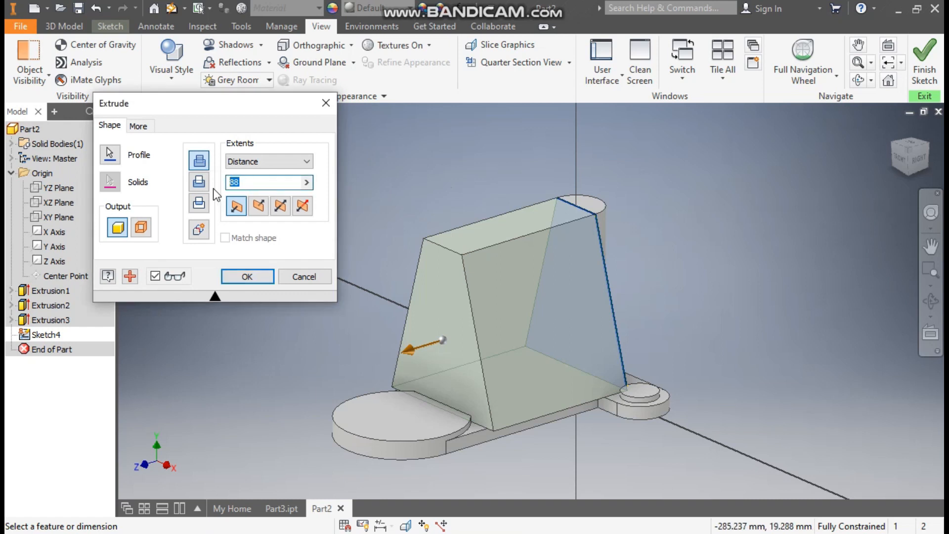
{"action": "type", "text": "8"}
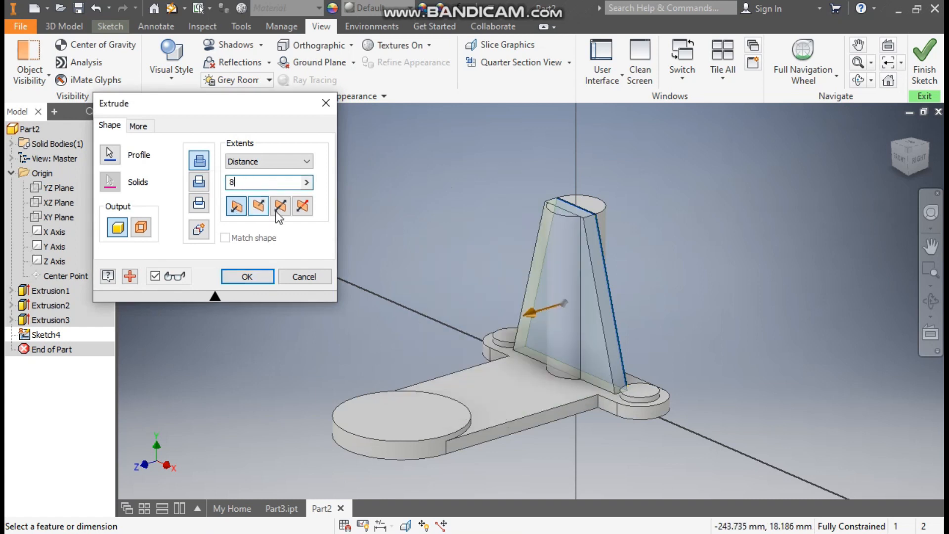
{"action": "left_click", "coordinate": [277, 209]}
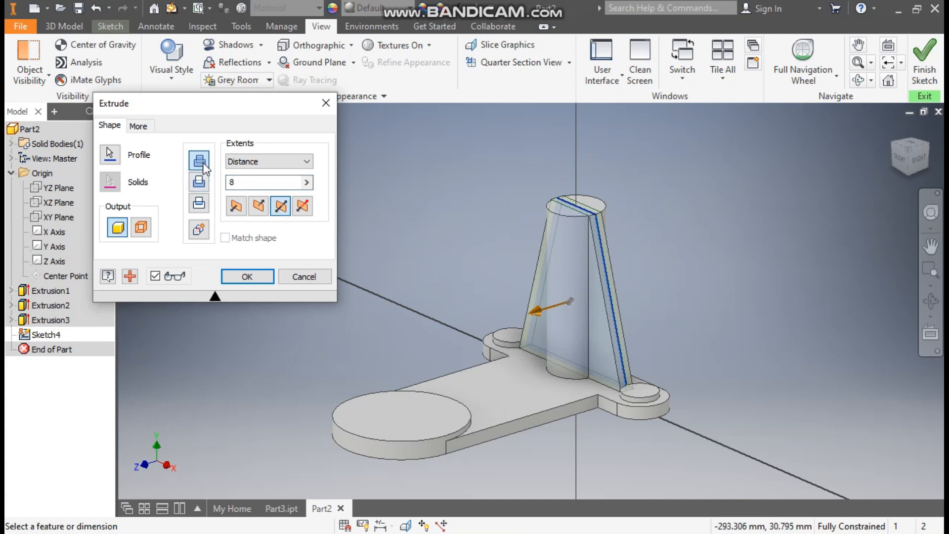
{"action": "left_click", "coordinate": [248, 276]}
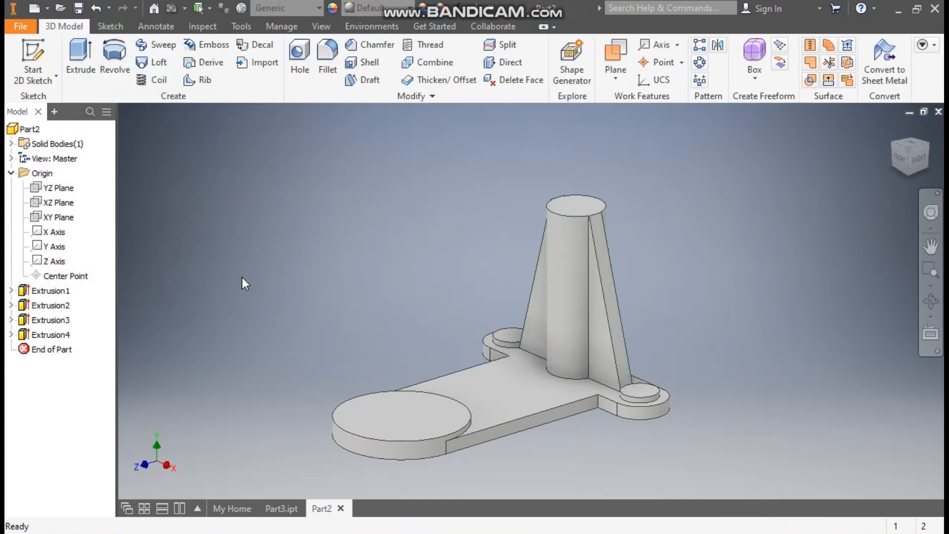
Examine the features on the large round end in the reference part Part3.ipt, and return to Part2.
{"action": "scroll", "coordinate": [660, 377], "scroll_direction": "down", "scroll_amount": 3}
{"action": "middle_click_drag", "start_coordinate": [630, 303], "coordinate": [646, 286]}
{"action": "scroll", "coordinate": [635, 323], "scroll_direction": "up", "scroll_amount": 3}
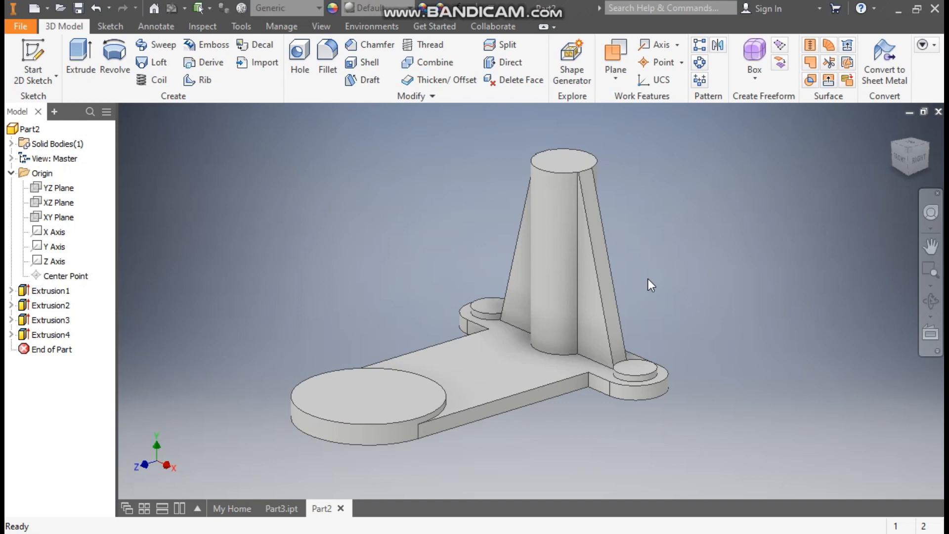
{"action": "left_click", "coordinate": [355, 397]}
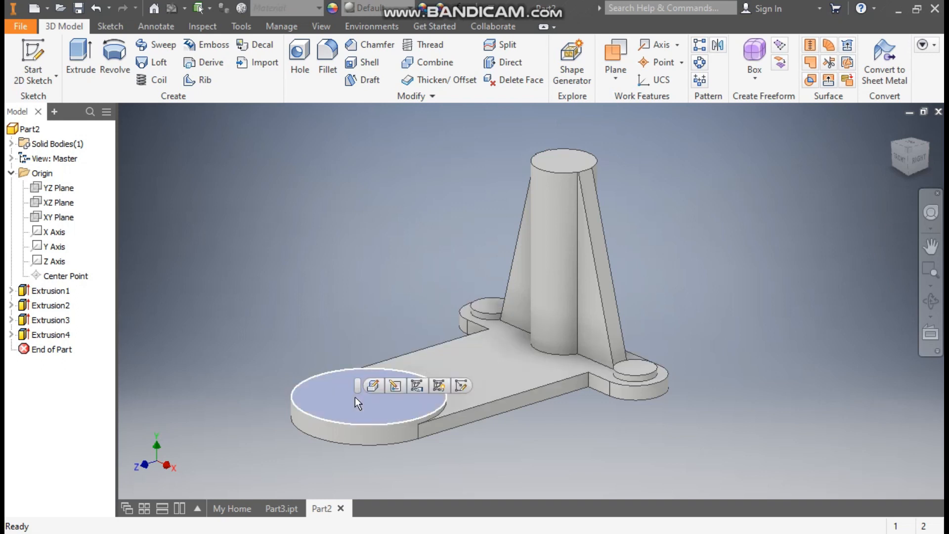
{"action": "left_click", "coordinate": [282, 508]}
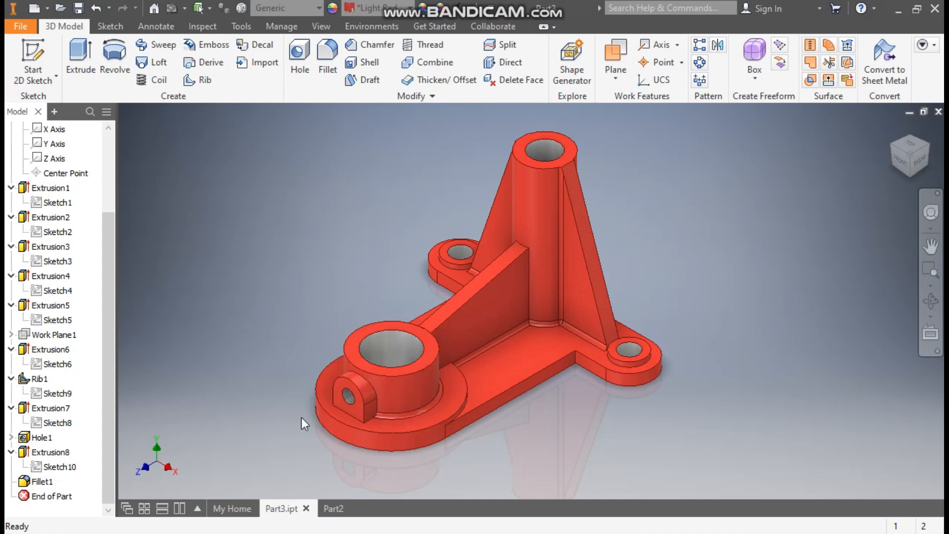
{"action": "left_click", "coordinate": [330, 510]}
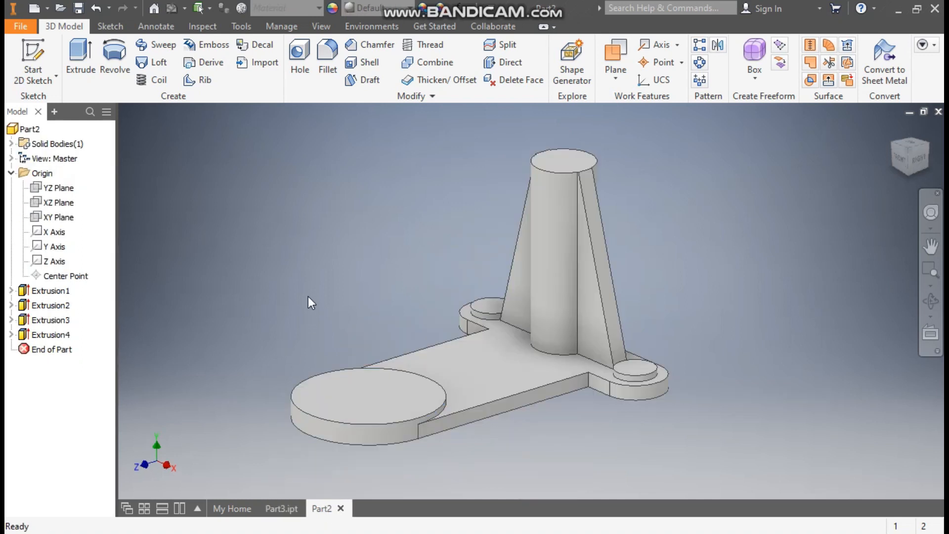
Start a sketch on the top face of the large round boss and draw a concentric 44 mm diameter circle.
{"action": "left_click", "coordinate": [358, 393]}
{"action": "left_click", "coordinate": [470, 378]}
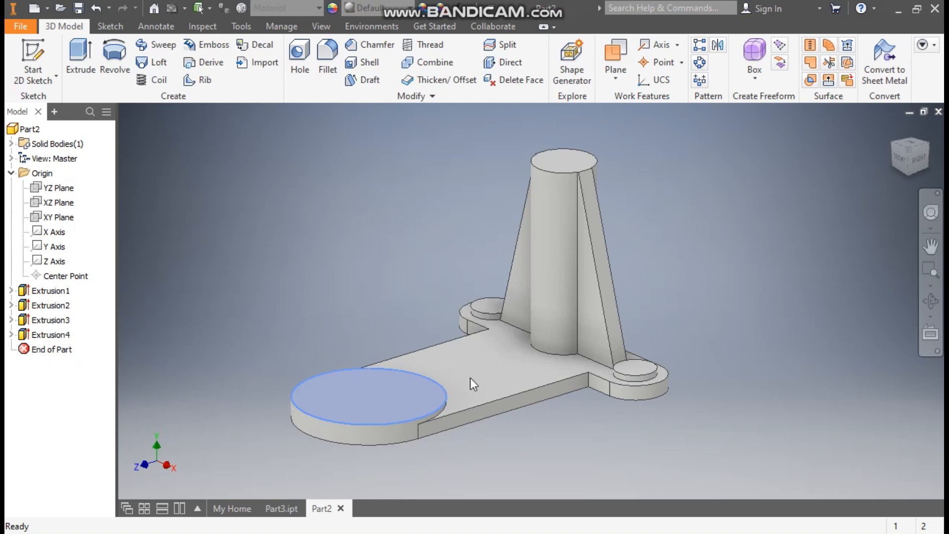
{"action": "left_click", "coordinate": [116, 52]}
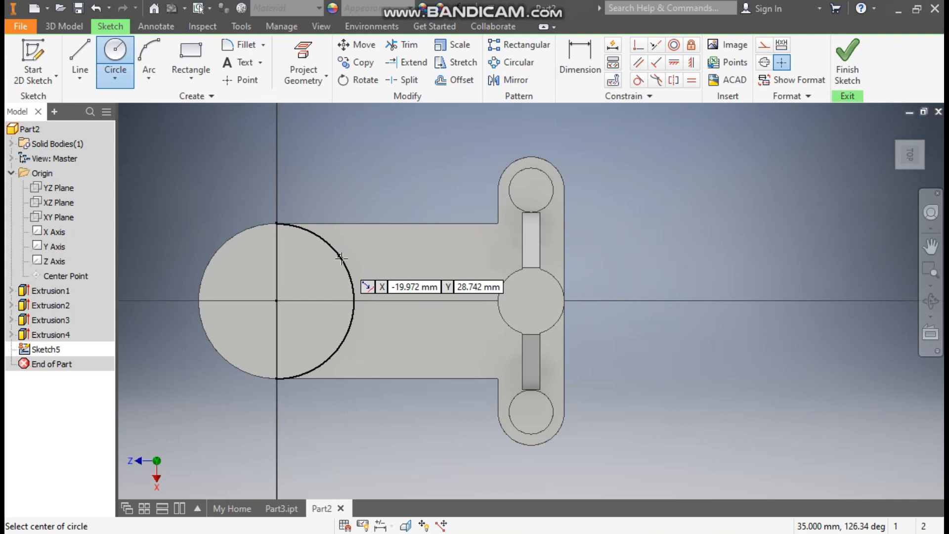
{"action": "left_click", "coordinate": [276, 300]}
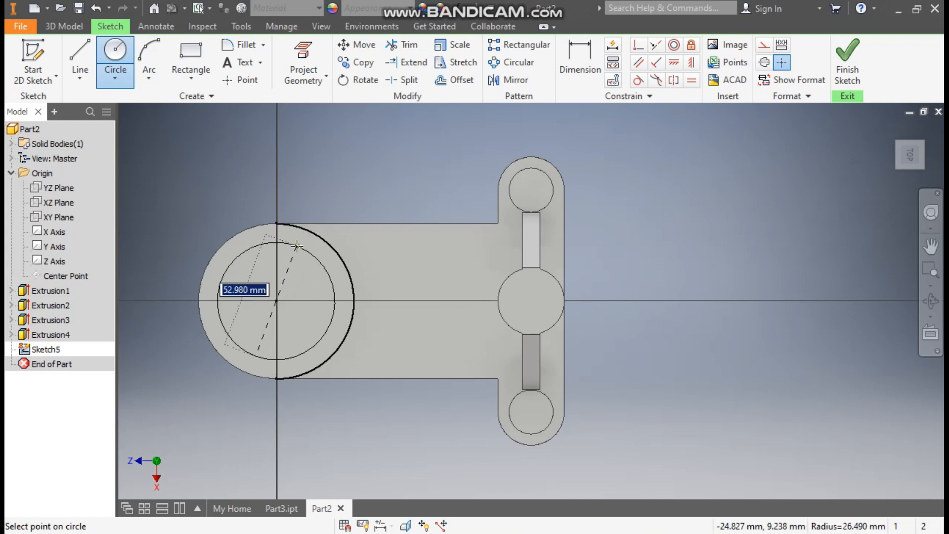
{"action": "type", "text": "44"}
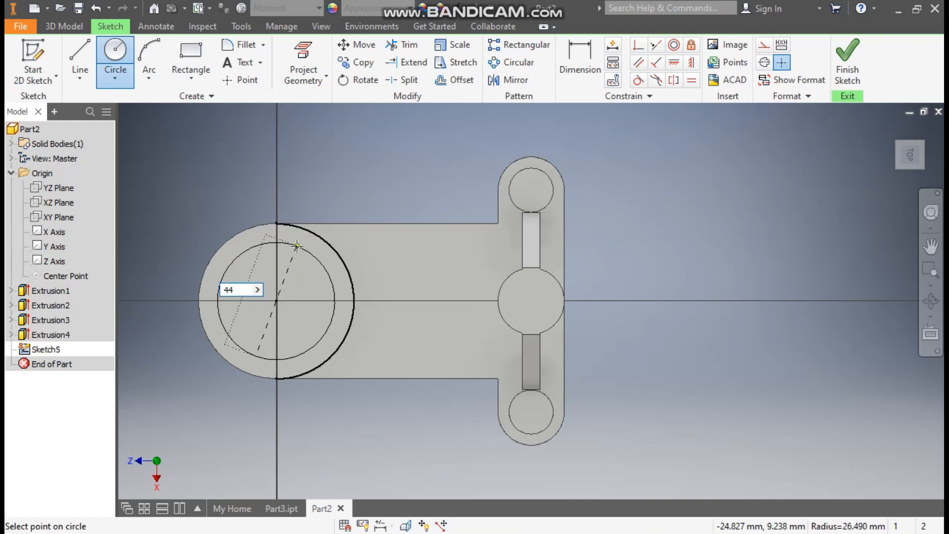
{"action": "key", "text": "Return"}
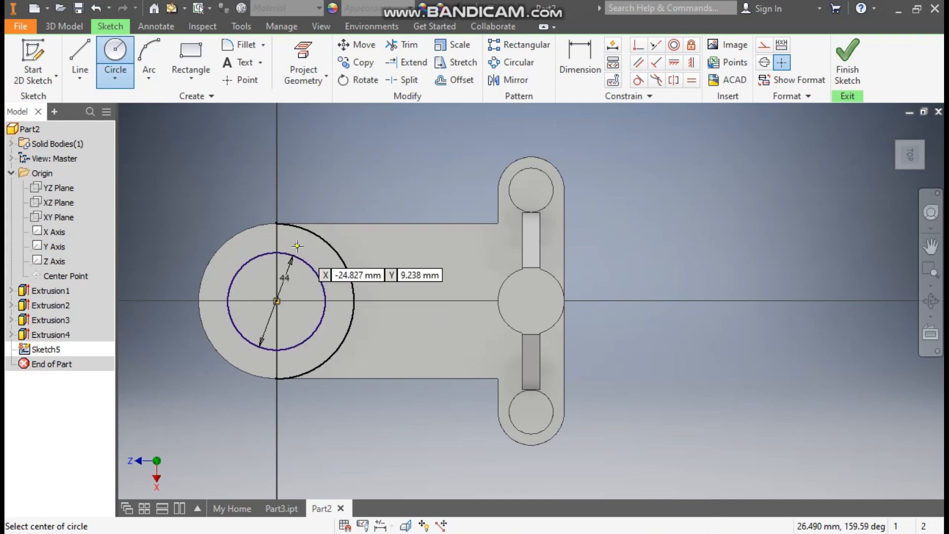
Extrude the 44 mm circle 23 mm upward as a cylinder joined to the large round boss.
{"action": "left_click", "coordinate": [64, 25]}
{"action": "left_click", "coordinate": [84, 58]}
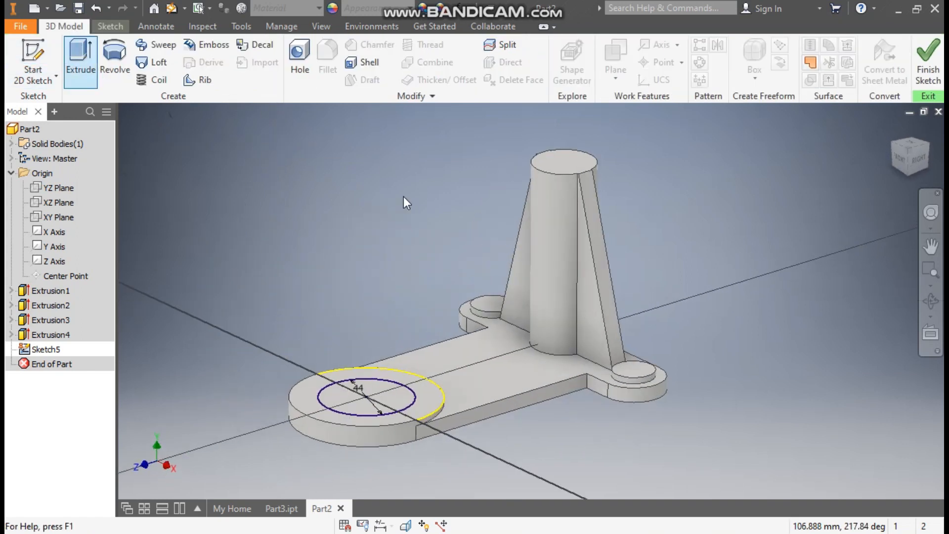
{"action": "type", "text": "23"}
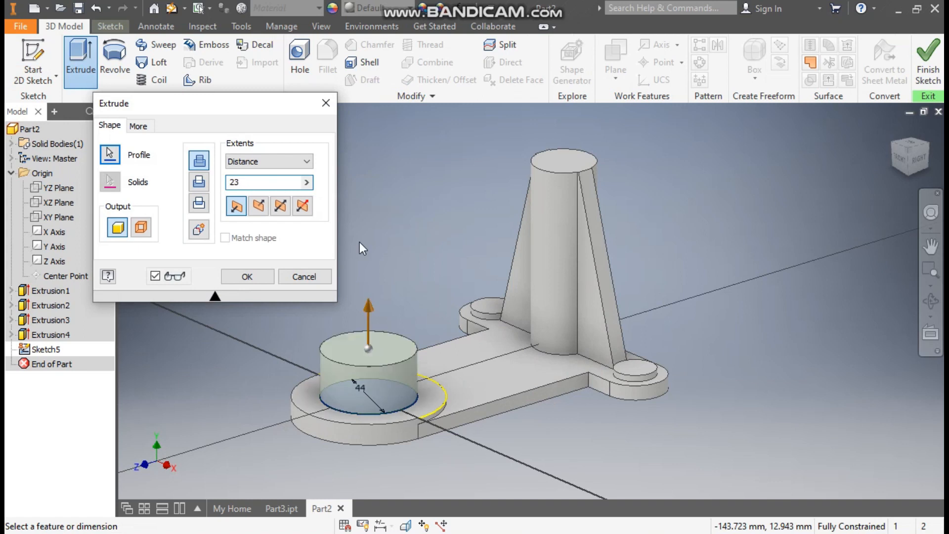
{"action": "left_click", "coordinate": [249, 277]}
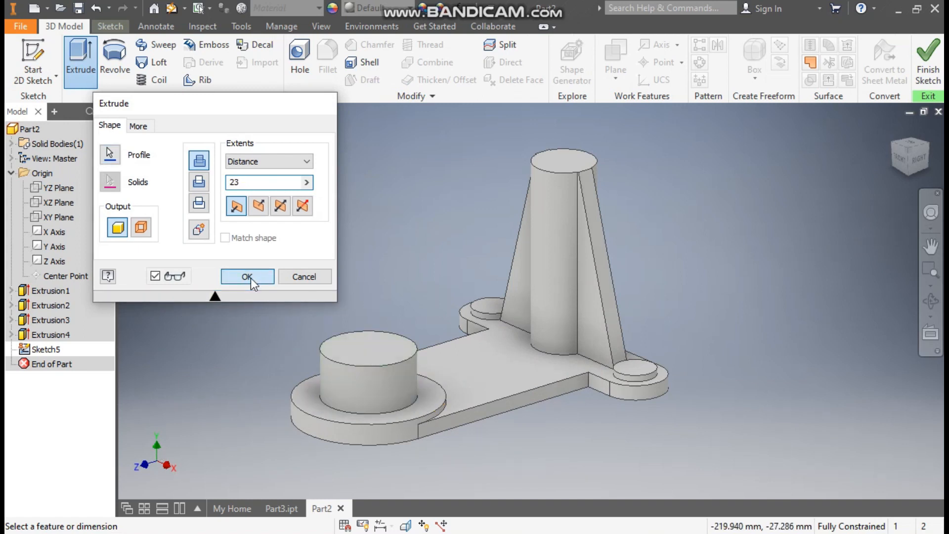
{"action": "middle_click_drag", "start_coordinate": [241, 310], "coordinate": [323, 289]}
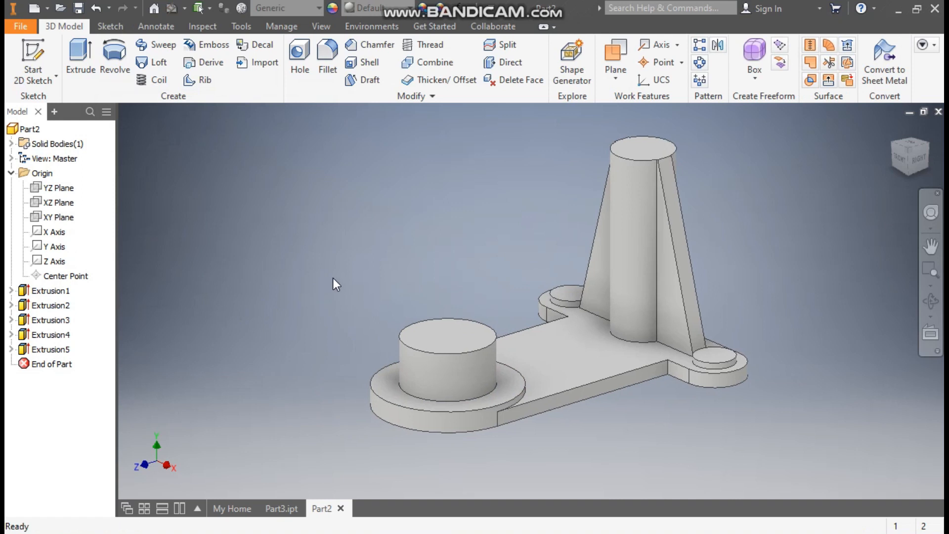
Create a work plane parallel to the XY Plane and tangent to the large cylinder's outer side, away from the column.
{"action": "left_click", "coordinate": [282, 509]}
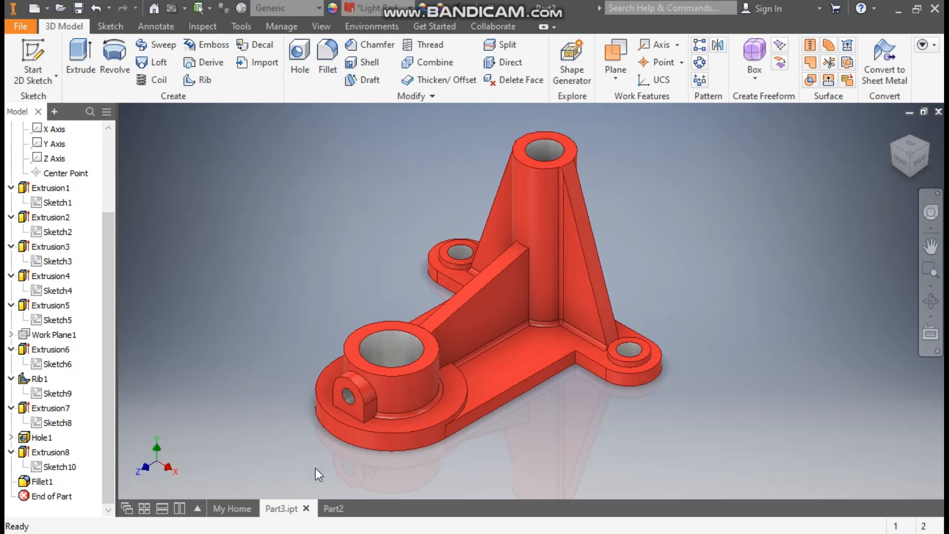
{"action": "left_click", "coordinate": [337, 508]}
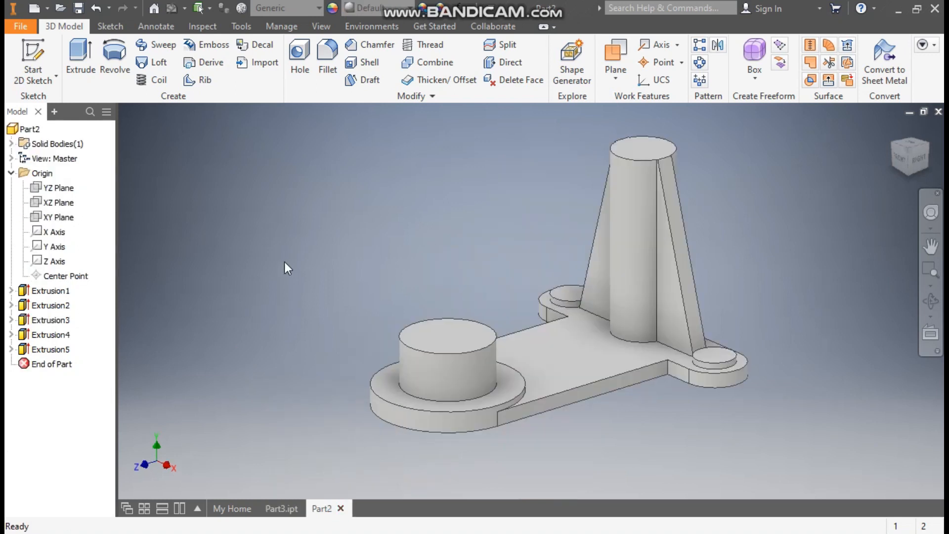
{"action": "left_click", "coordinate": [618, 55]}
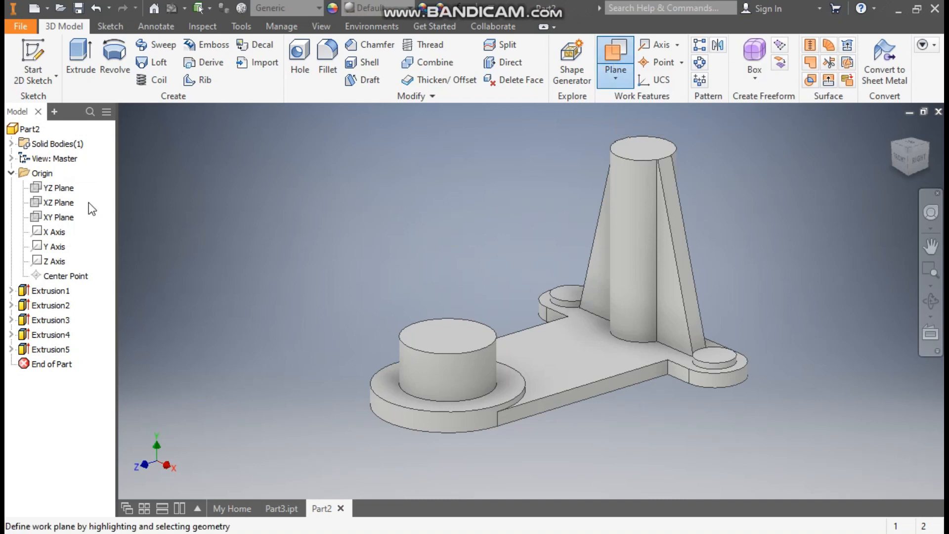
{"action": "left_click", "coordinate": [59, 217]}
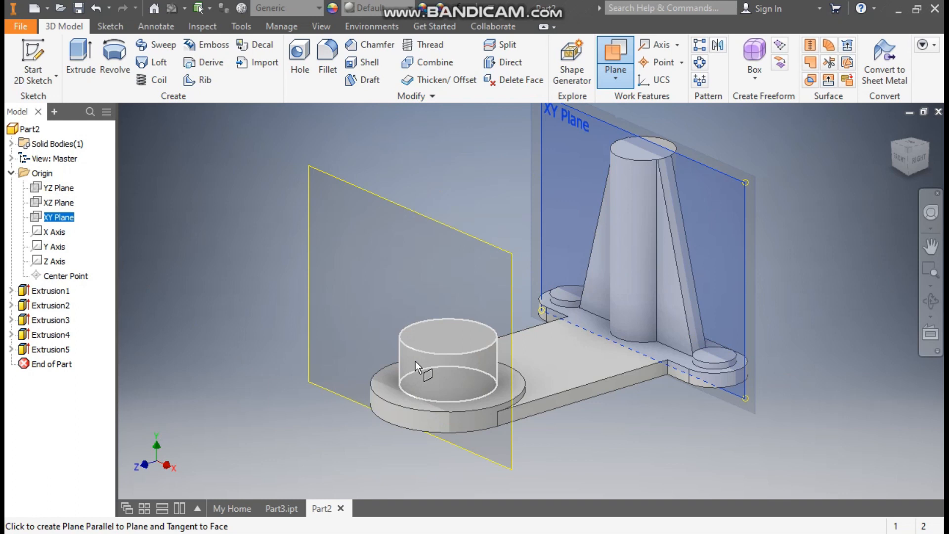
{"action": "left_click", "coordinate": [416, 362]}
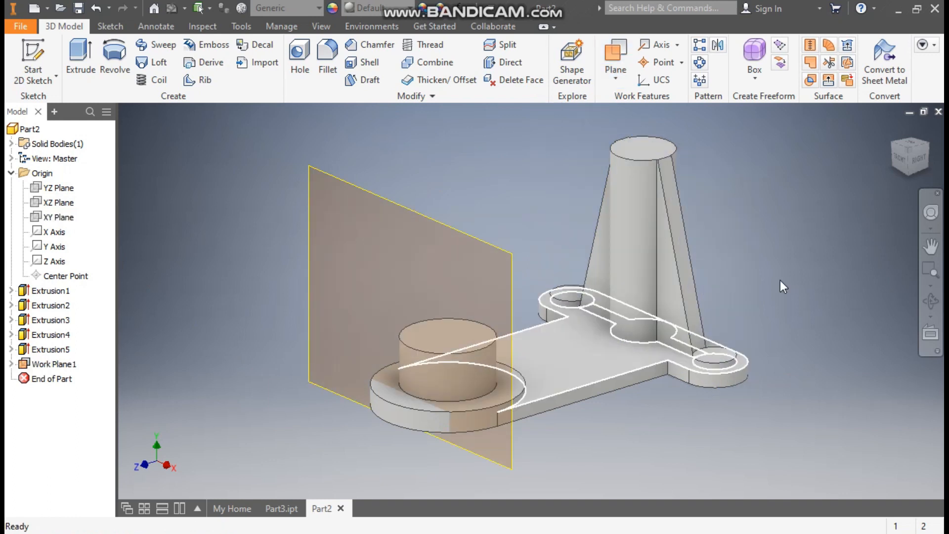
{"action": "left_click", "coordinate": [918, 162]}
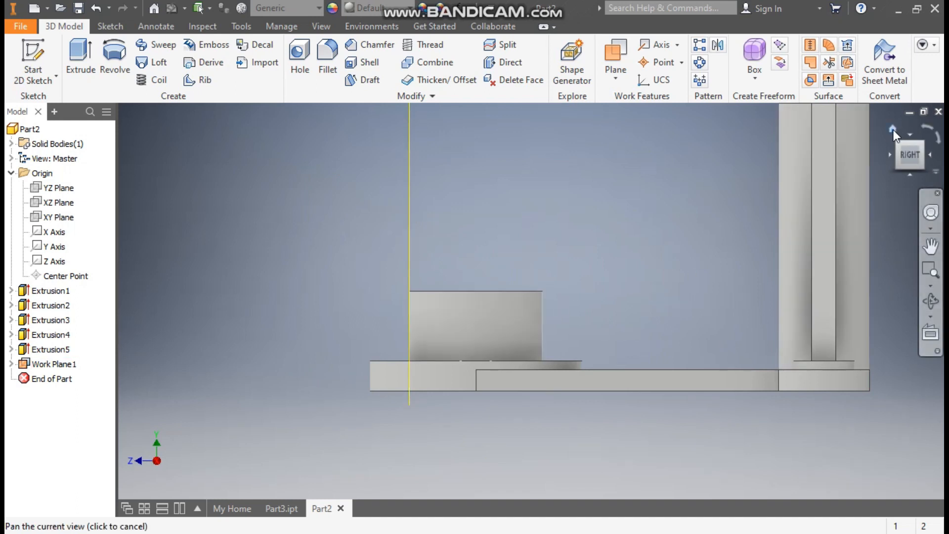
{"action": "left_click", "coordinate": [894, 129]}
Start a sketch on the tangent work plane and draw a two-point rectangle in front of the cylinder, standing on the round boss's top edge.
{"action": "left_click", "coordinate": [408, 254]}
{"action": "left_click", "coordinate": [428, 241]}
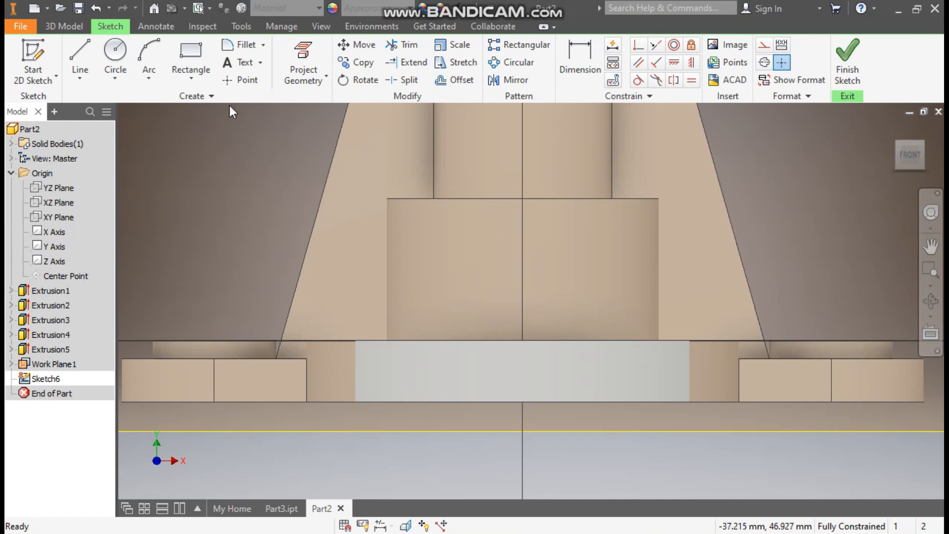
{"action": "left_click", "coordinate": [186, 77]}
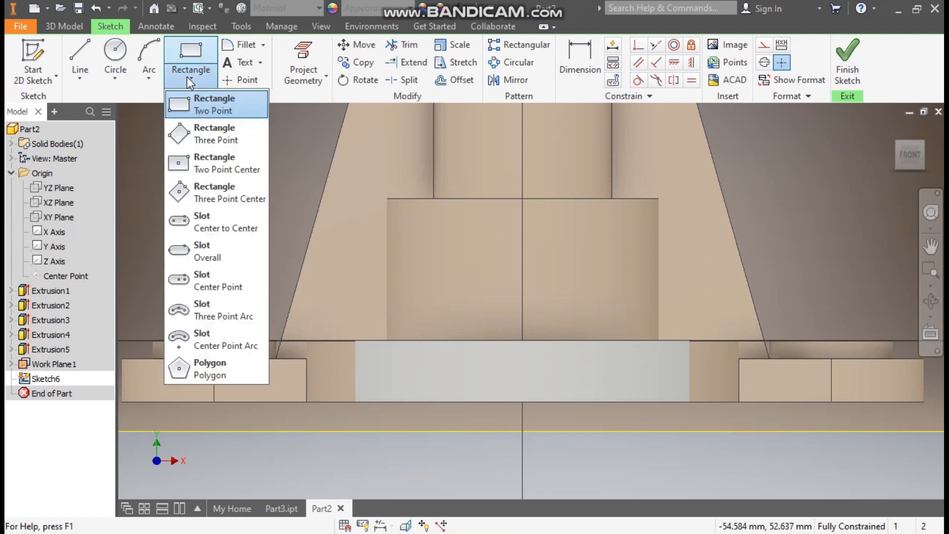
{"action": "left_click", "coordinate": [229, 106]}
{"action": "left_click", "coordinate": [454, 339]}
{"action": "left_click", "coordinate": [583, 259]}
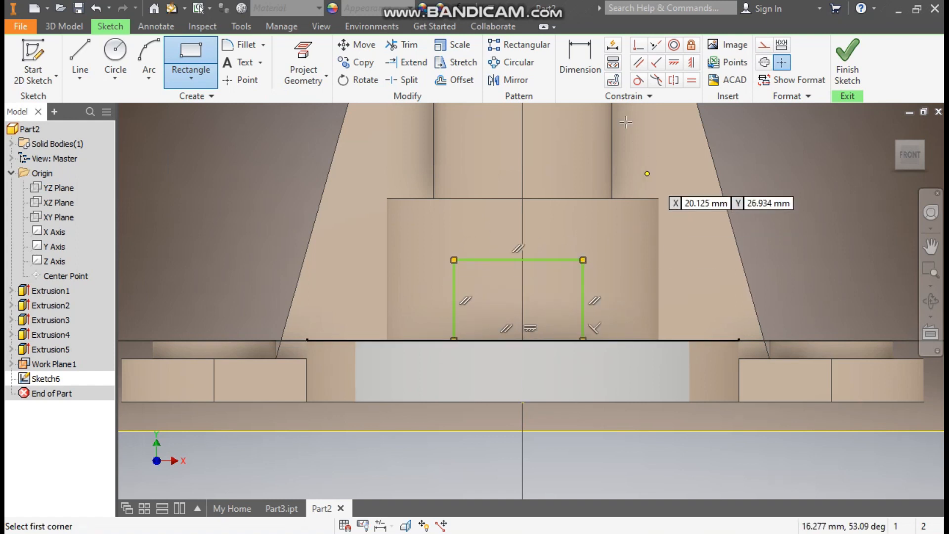
Dimension the rectangle 10 mm high and 20 mm wide.
{"action": "left_click", "coordinate": [576, 56]}
{"action": "left_click", "coordinate": [584, 295]}
{"action": "left_click", "coordinate": [627, 296]}
{"action": "type", "text": "10"}
{"action": "key", "text": "Return"}
{"action": "left_click", "coordinate": [547, 278]}
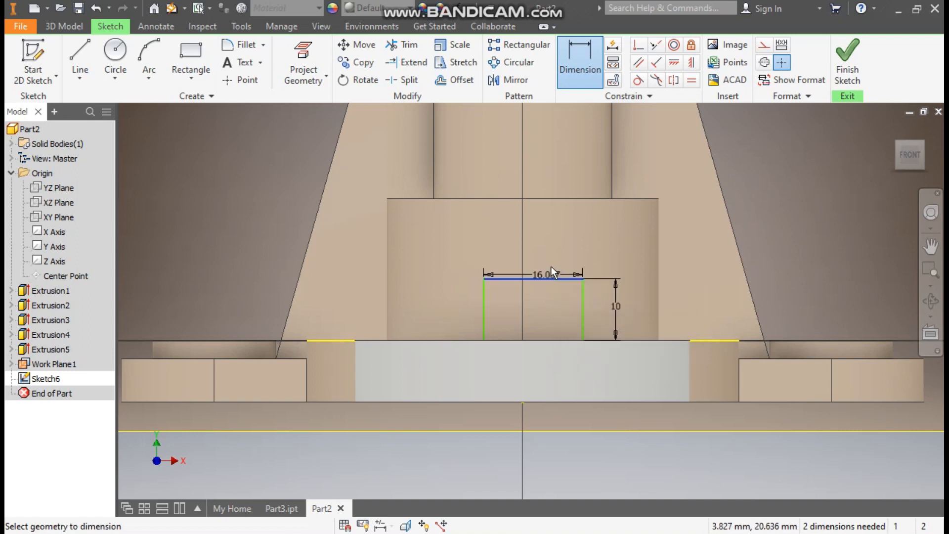
{"action": "left_click", "coordinate": [552, 250]}
{"action": "type", "text": "20"}
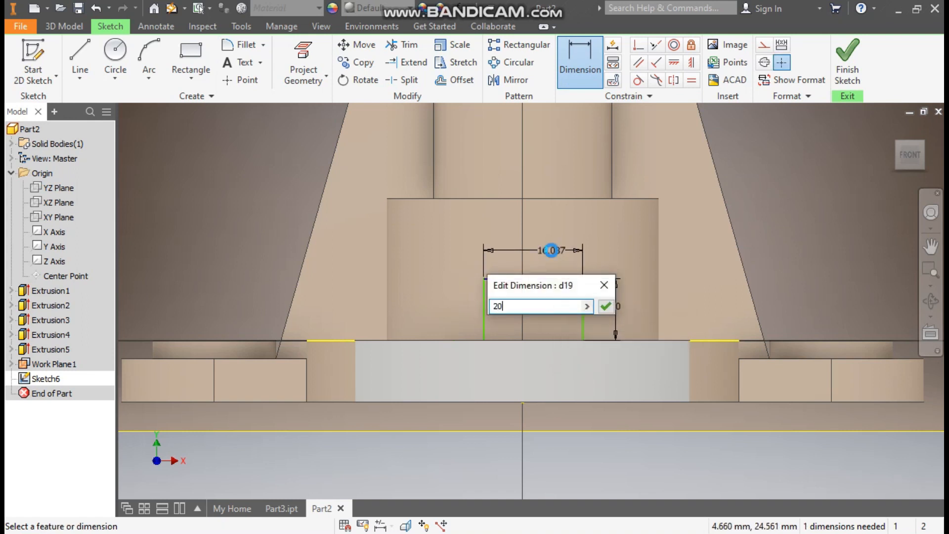
{"action": "key", "text": "Return"}
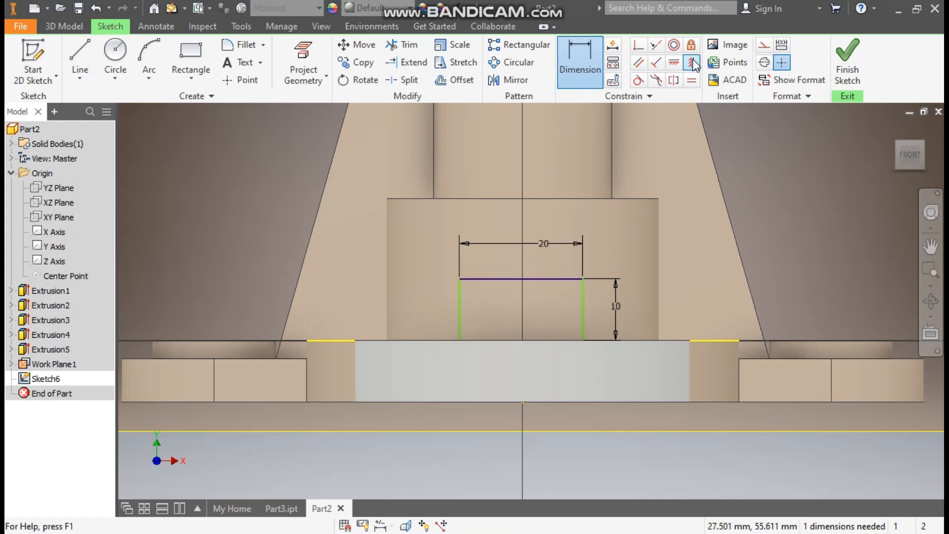
Centre the rectangle by vertically aligning its top line's midpoint with the centre point on the base's bottom edge.
{"action": "left_click", "coordinate": [696, 80]}
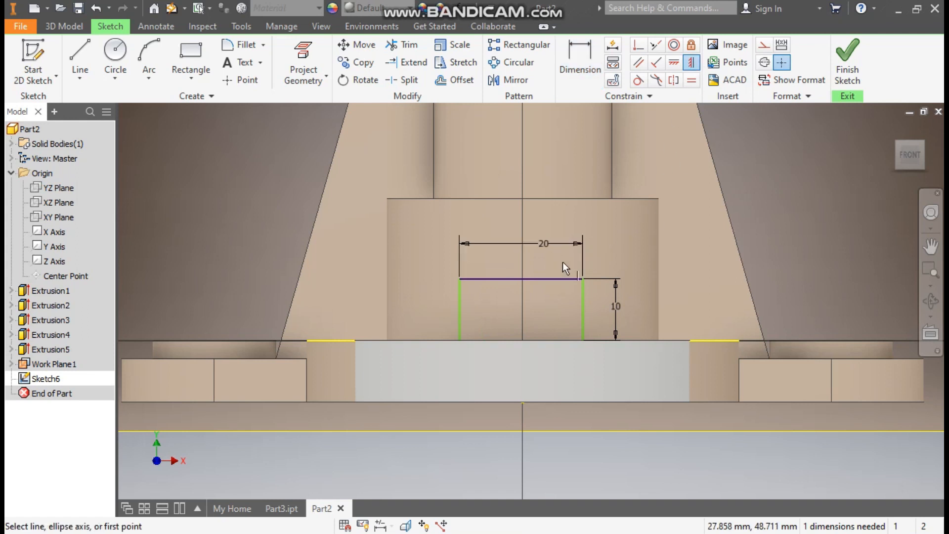
{"action": "left_click", "coordinate": [521, 279]}
{"action": "left_click", "coordinate": [523, 401]}
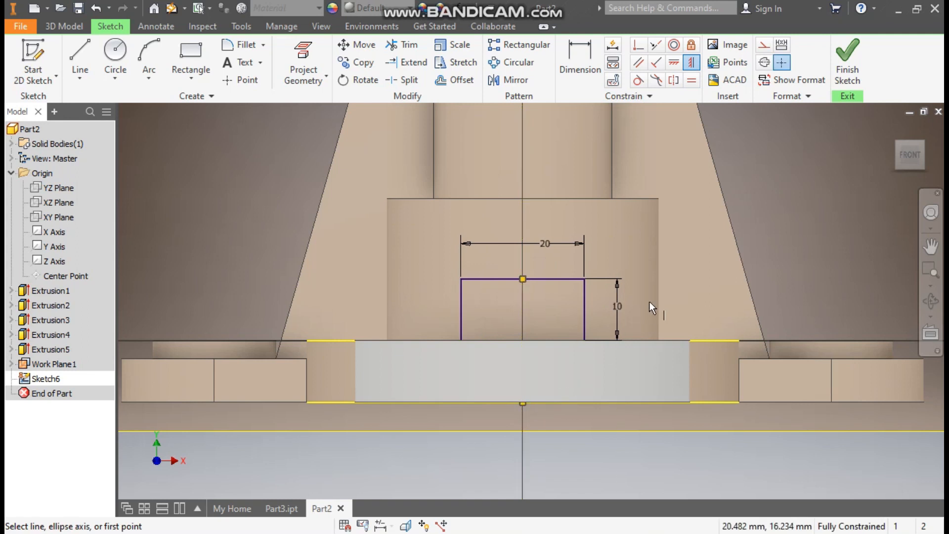
Cap the rectangle with a three-point semicircular arc between its top corners and convert the line beneath the arc to construction geometry.
{"action": "left_click", "coordinate": [154, 72]}
{"action": "left_click", "coordinate": [177, 107]}
{"action": "left_click", "coordinate": [177, 107]}
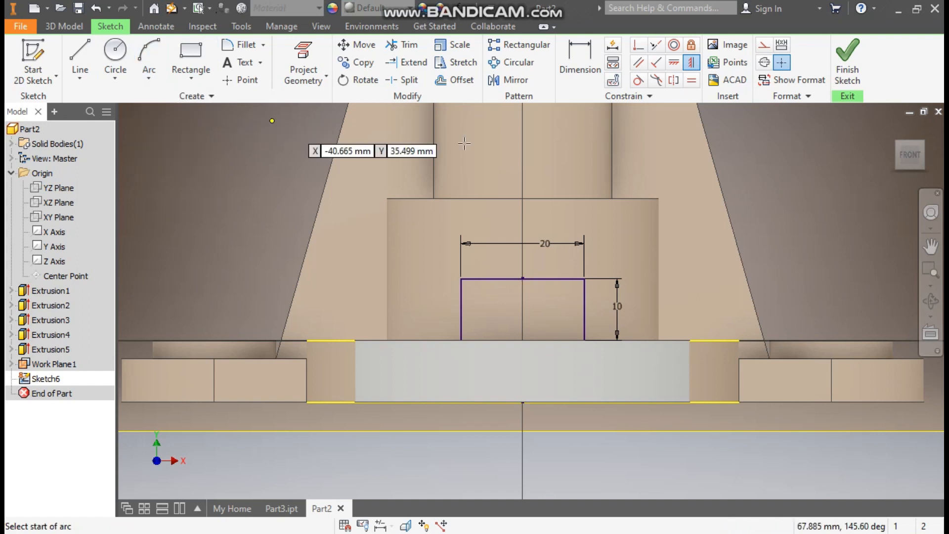
{"action": "left_click", "coordinate": [461, 279]}
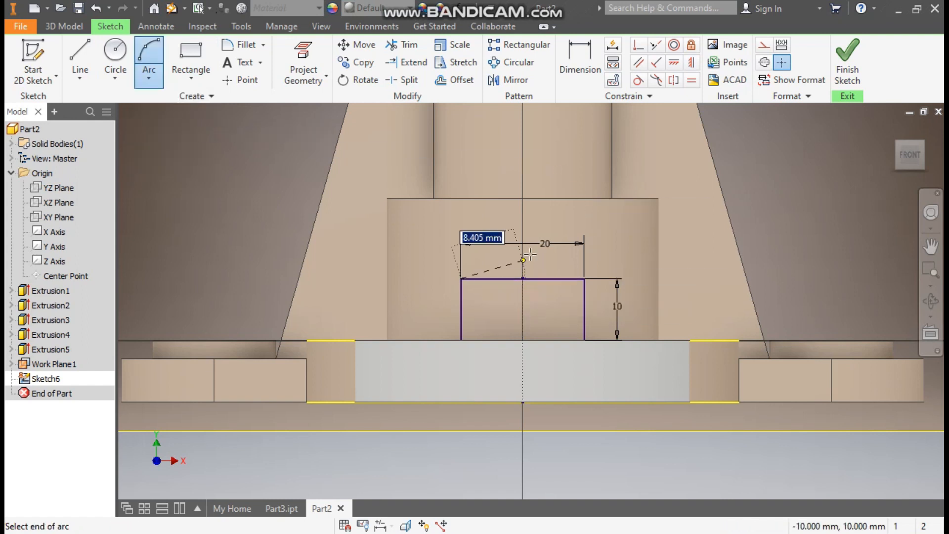
{"action": "left_click", "coordinate": [584, 278]}
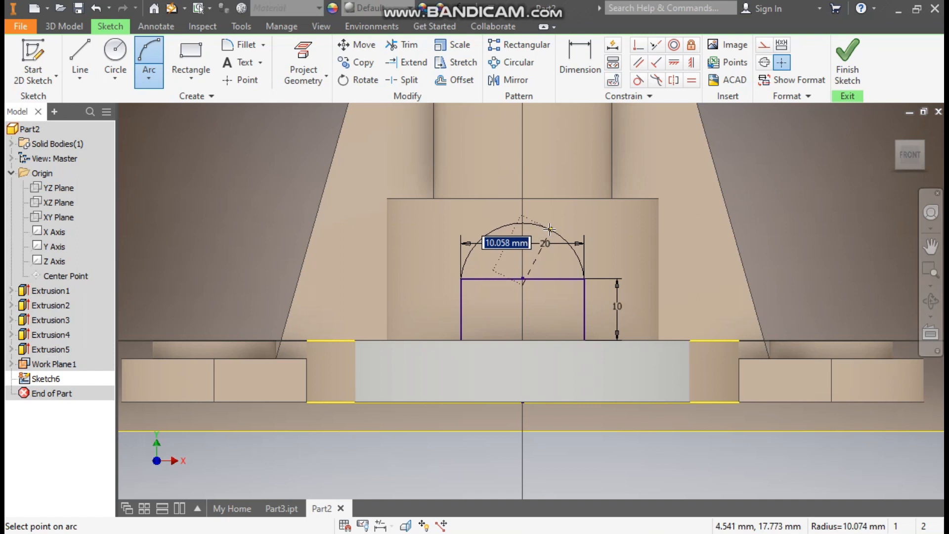
{"action": "left_click", "coordinate": [520, 215]}
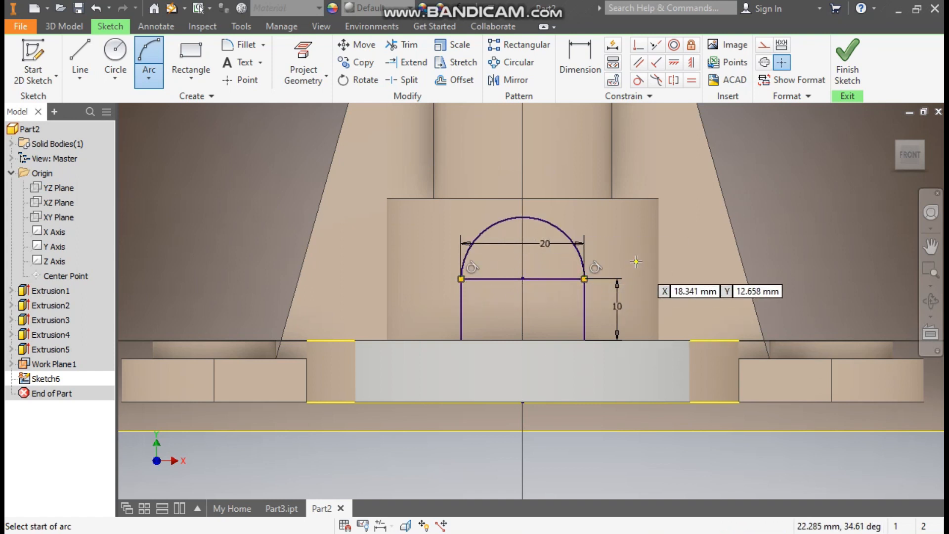
{"action": "key", "text": "Escape"}
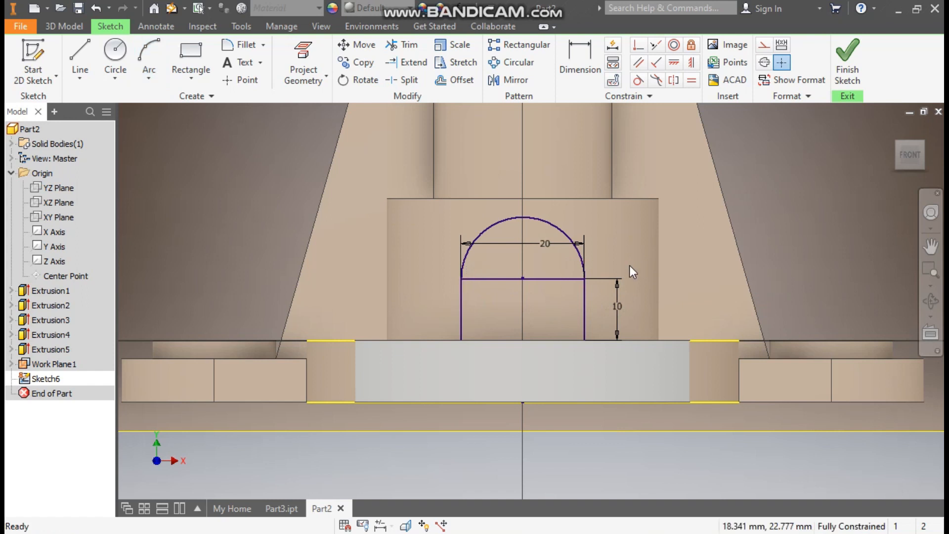
{"action": "left_click", "coordinate": [541, 280]}
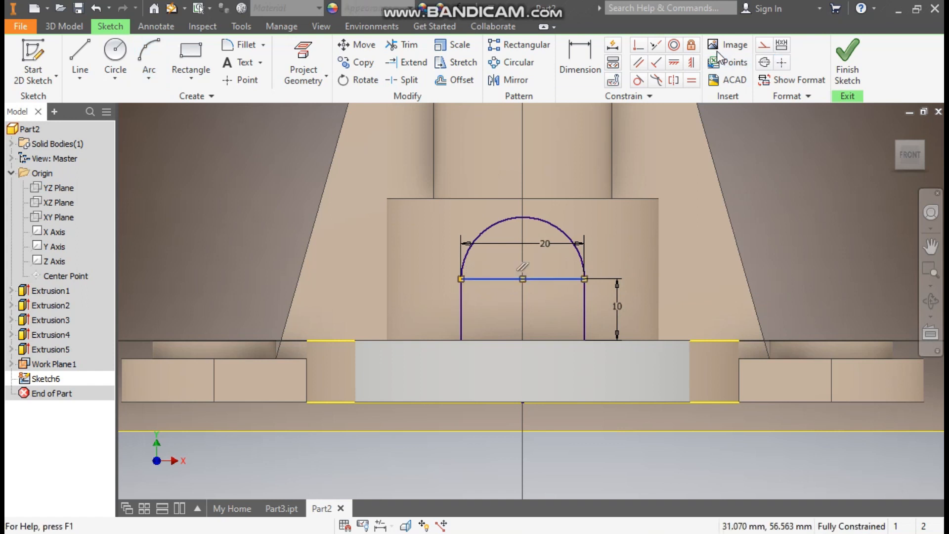
{"action": "left_click", "coordinate": [765, 46]}
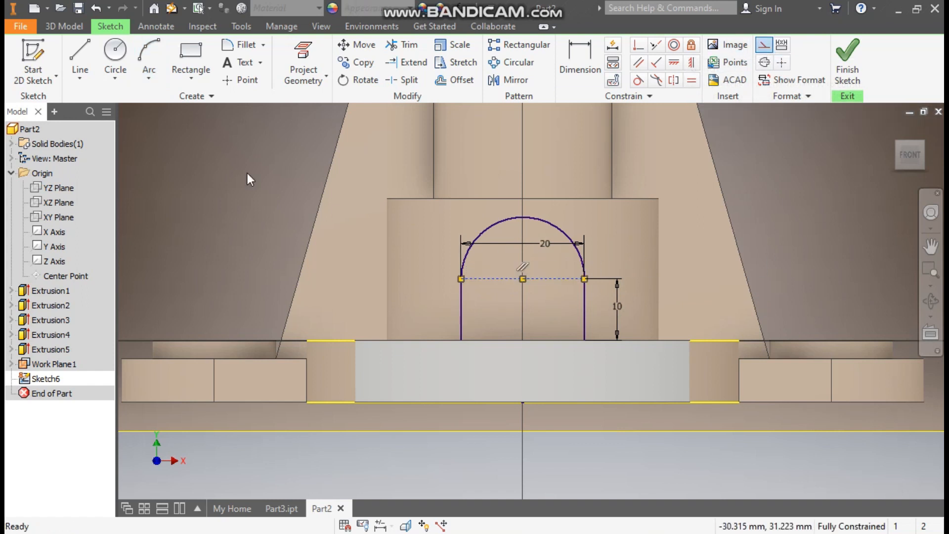
Extrude the round-topped profile 12 mm symmetrically about the work plane, joined to the body.
{"action": "left_click", "coordinate": [65, 26]}
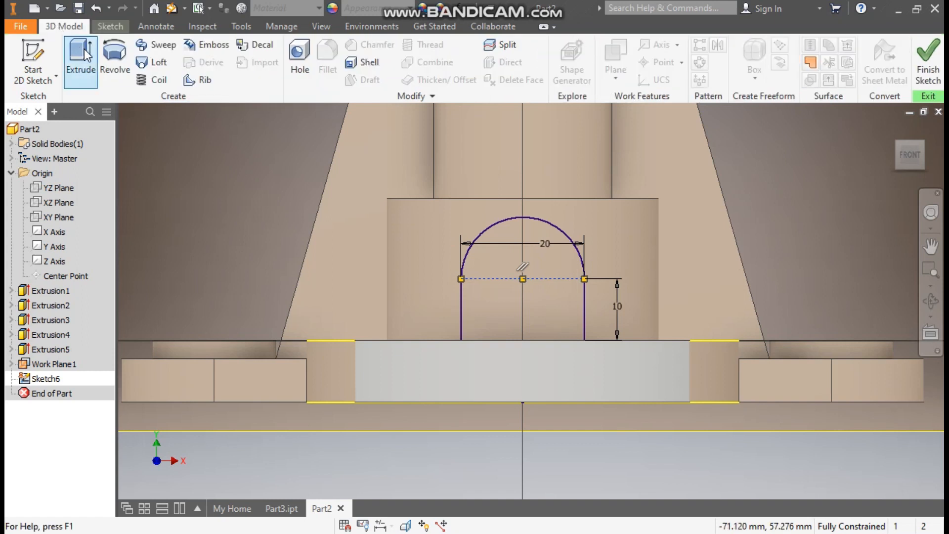
{"action": "left_click", "coordinate": [83, 52]}
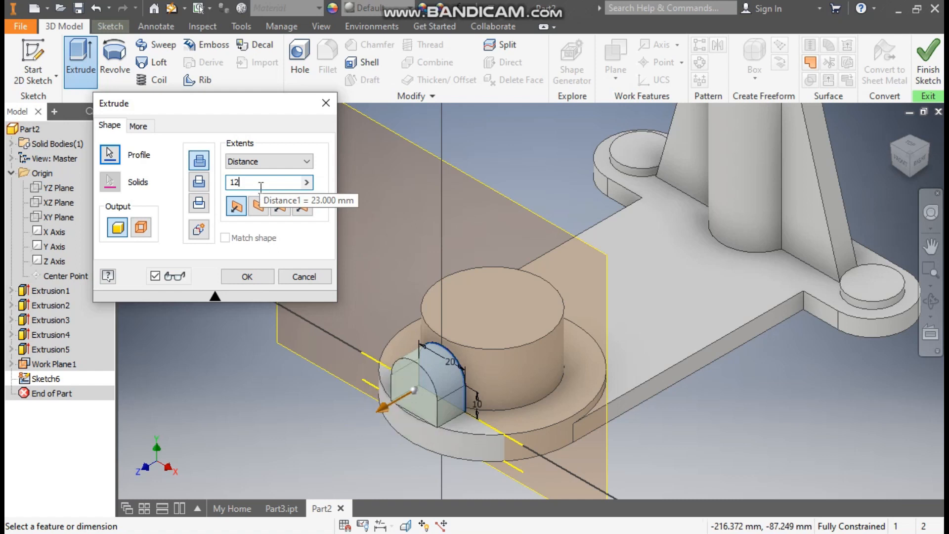
{"action": "left_click", "coordinate": [281, 207]}
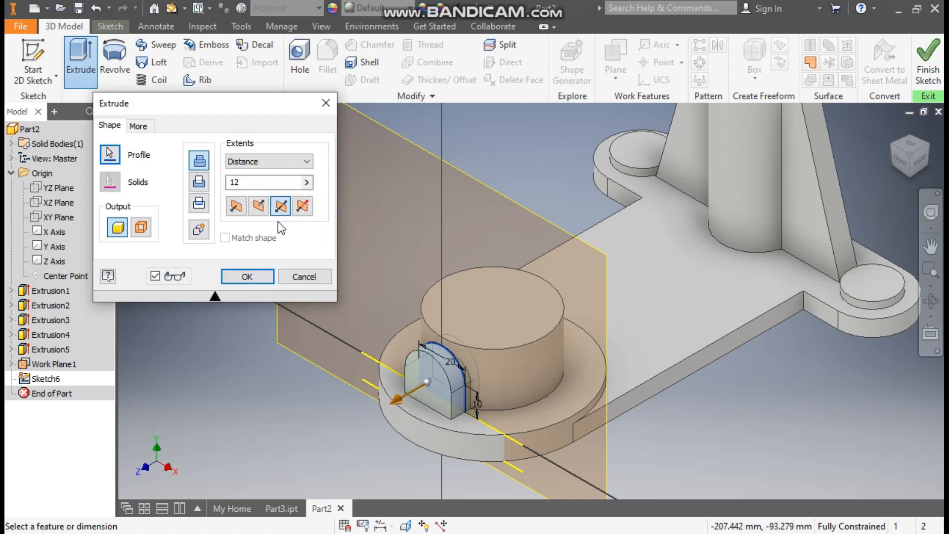
{"action": "left_click", "coordinate": [258, 275]}
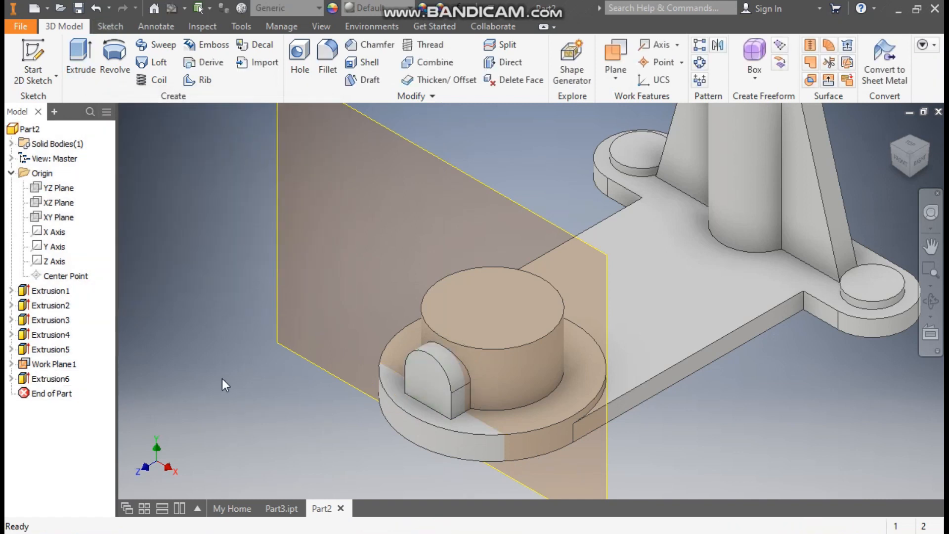
Hide the work plane tangent to the large cylinder.
{"action": "scroll", "coordinate": [693, 277], "scroll_direction": "up", "scroll_amount": 2}
{"action": "middle_click_drag", "start_coordinate": [673, 261], "coordinate": [575, 296]}
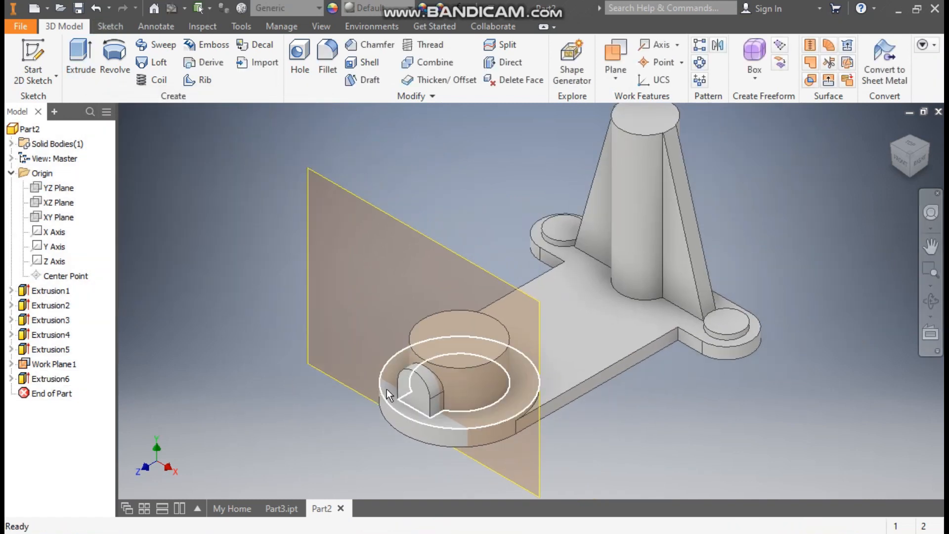
{"action": "left_click", "coordinate": [380, 212]}
{"action": "right_click", "coordinate": [379, 212]}
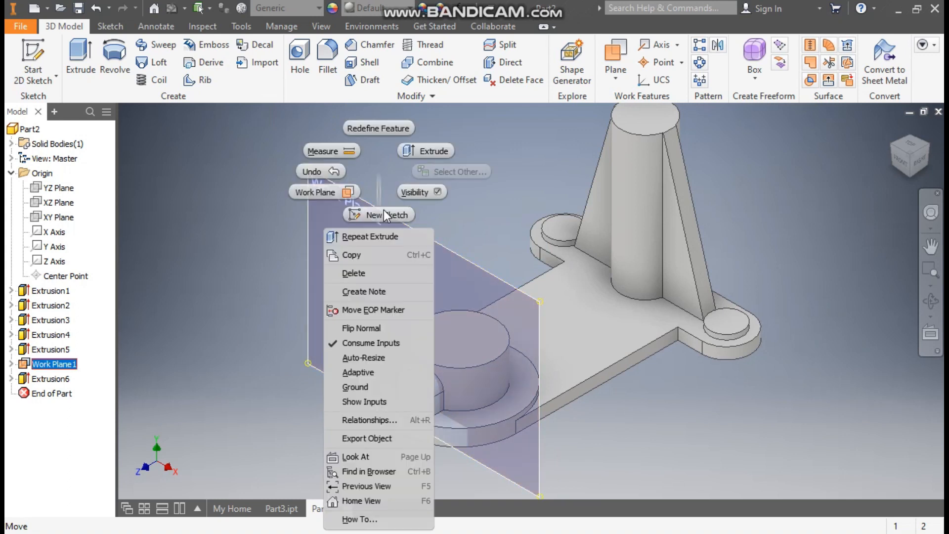
{"action": "left_click", "coordinate": [423, 192]}
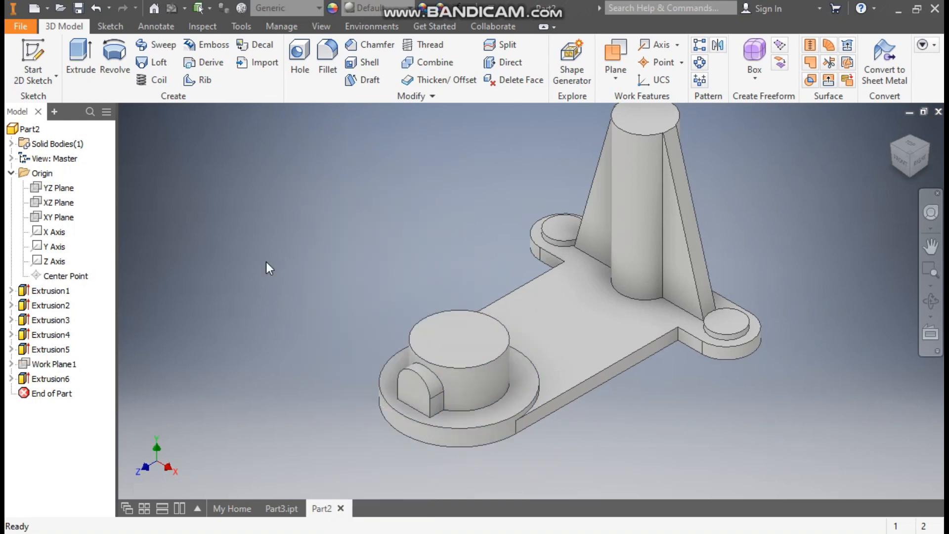
{"action": "middle_click_drag", "start_coordinate": [435, 228], "coordinate": [399, 236]}
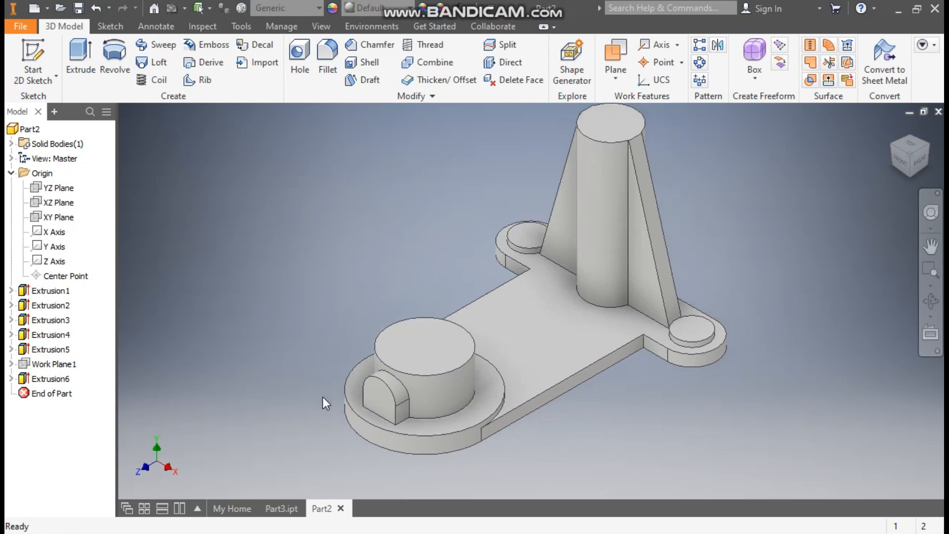
Check the rib between cylinder and column in the reference part Part3.ipt, and start a sketch on the YZ Plane in Part2.
{"action": "left_click", "coordinate": [282, 507]}
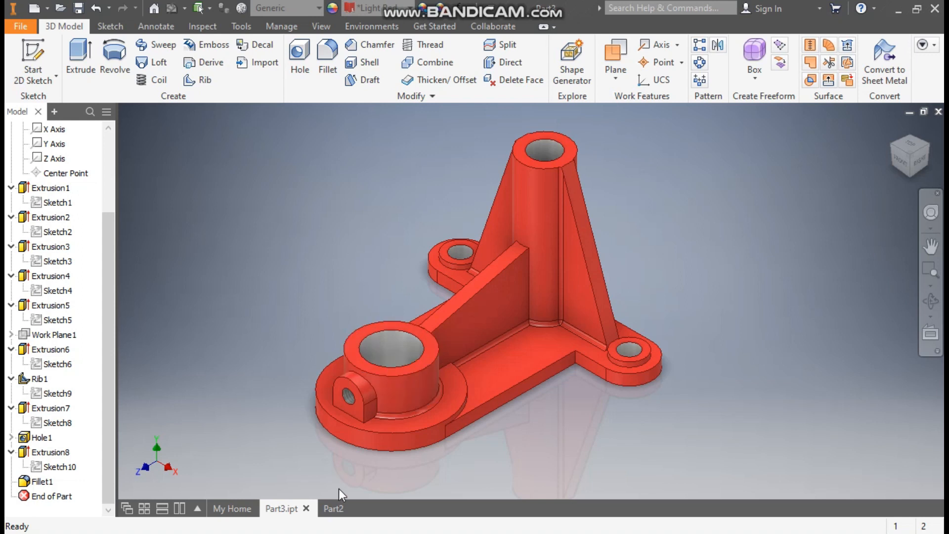
{"action": "left_click", "coordinate": [334, 508]}
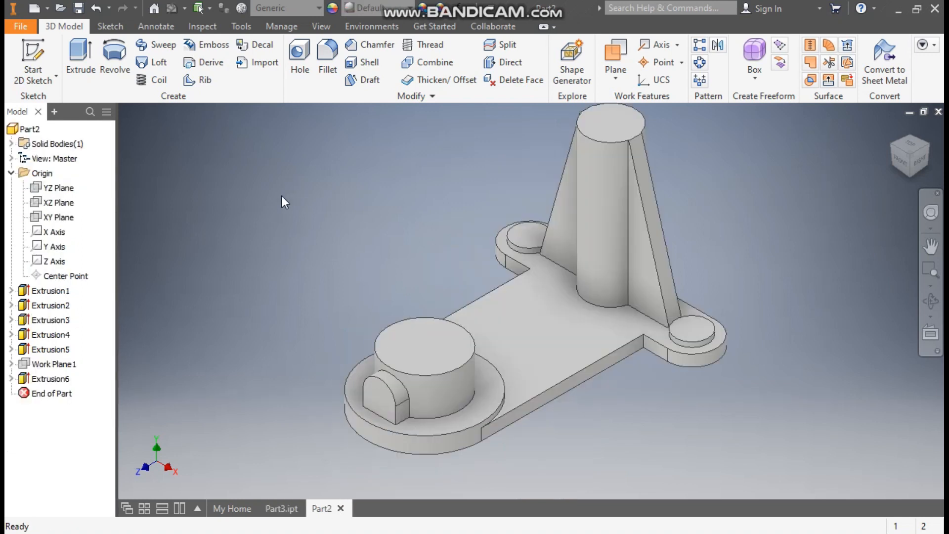
{"action": "left_click", "coordinate": [63, 188]}
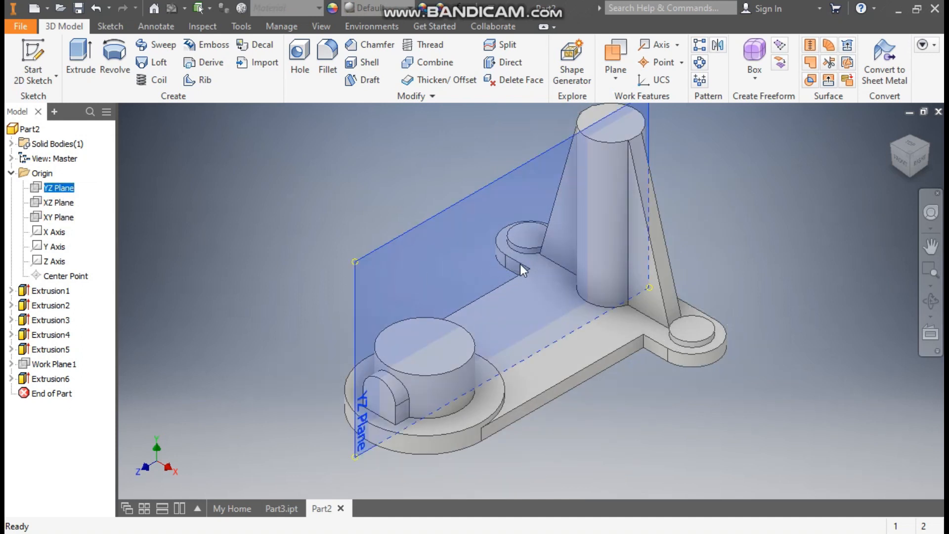
{"action": "left_click", "coordinate": [520, 264]}
{"action": "left_click_drag", "start_coordinate": [493, 278], "coordinate": [473, 314]}
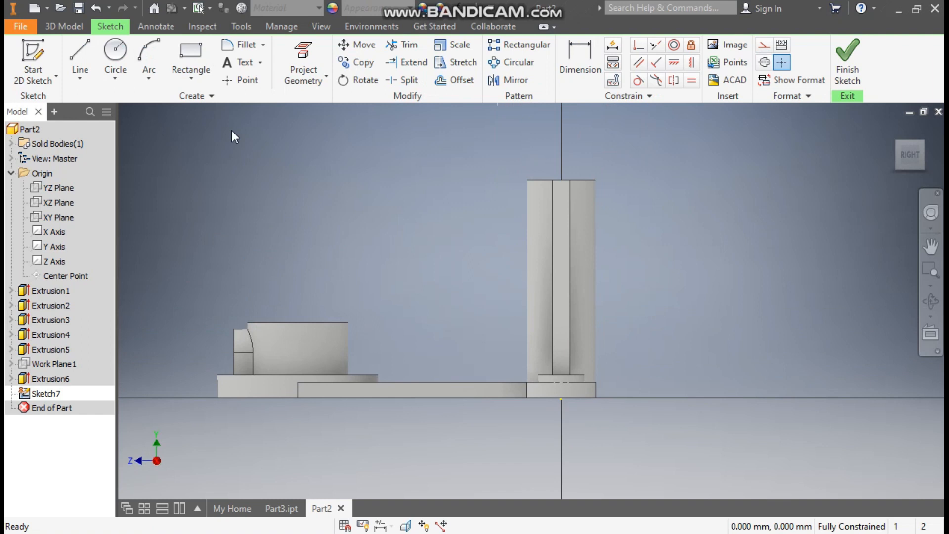
Project the facing side edges of the large cylinder and column, and draw a sloping line from the cylinder's top corner to the column edge.
{"action": "left_click", "coordinate": [80, 57]}
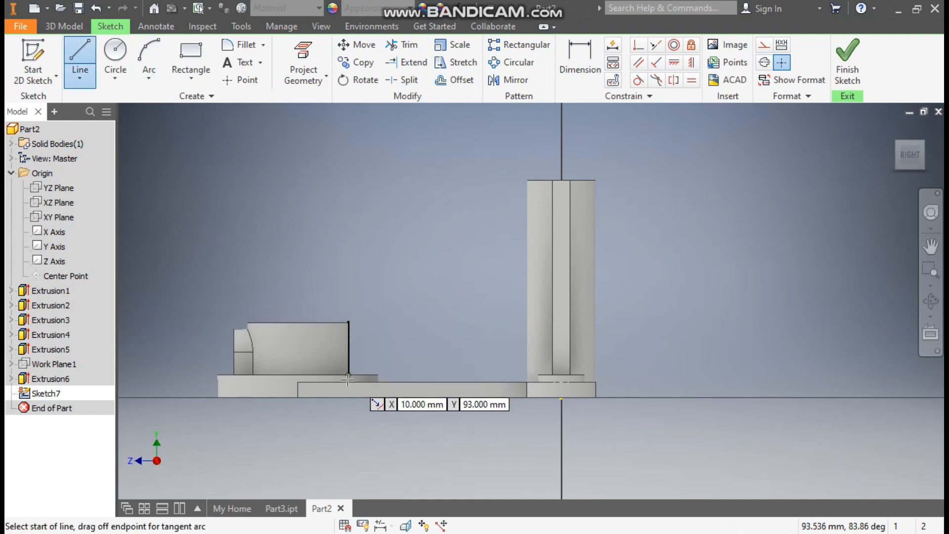
{"action": "left_click", "coordinate": [314, 58]}
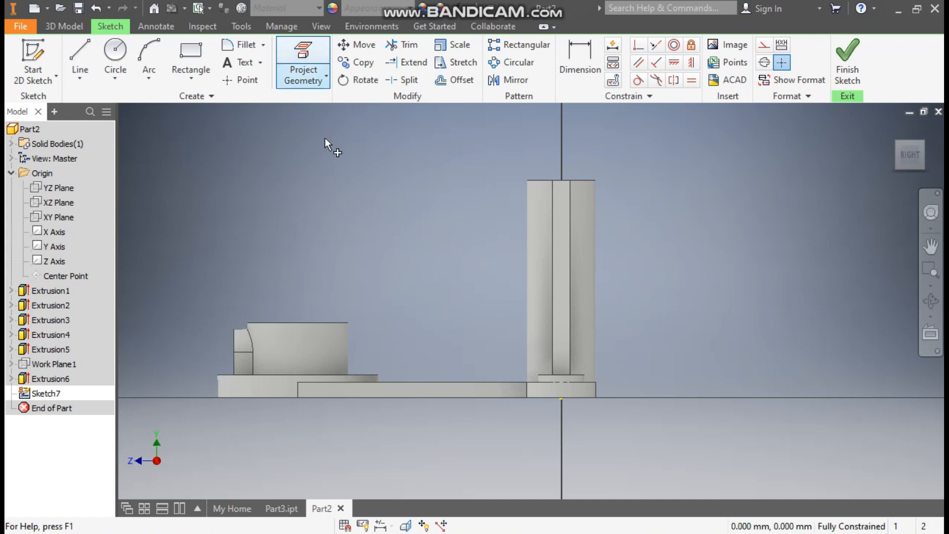
{"action": "left_click", "coordinate": [530, 277]}
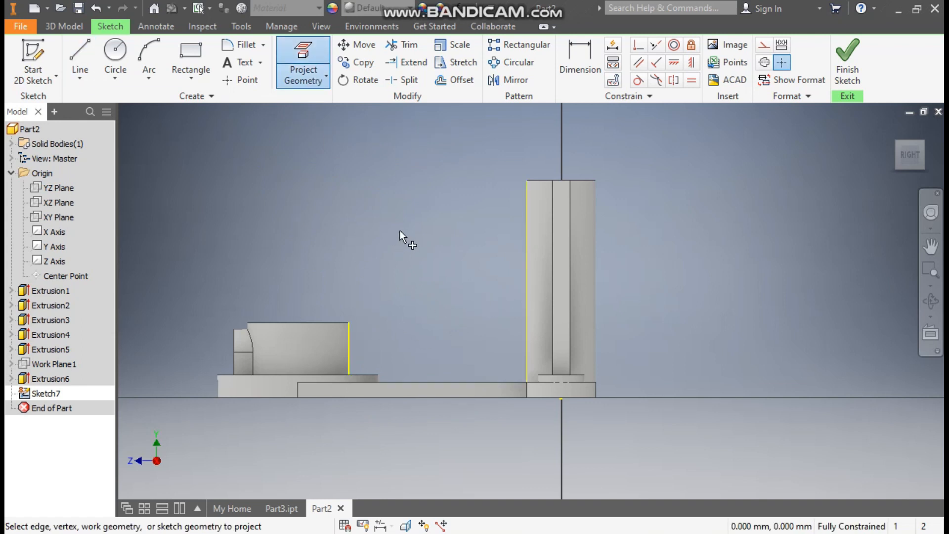
{"action": "left_click", "coordinate": [78, 53]}
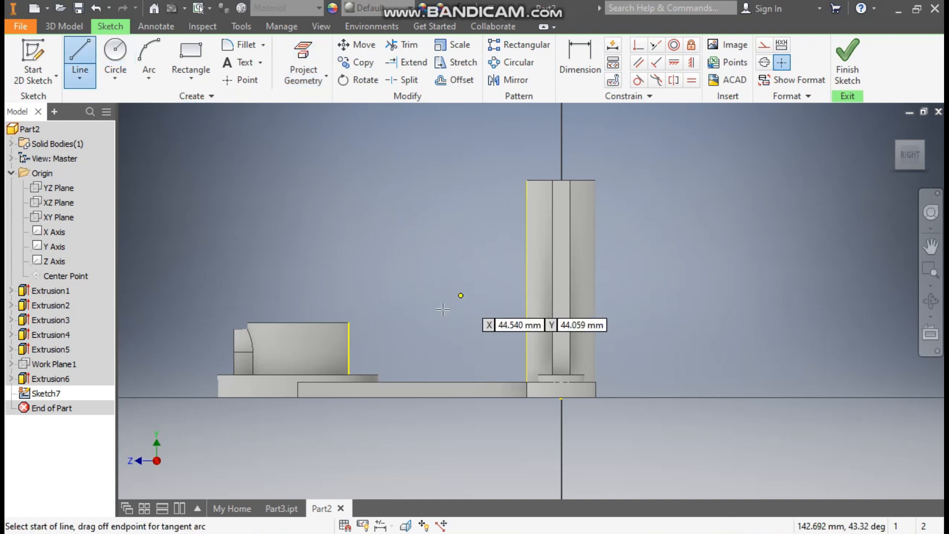
{"action": "left_click", "coordinate": [350, 324]}
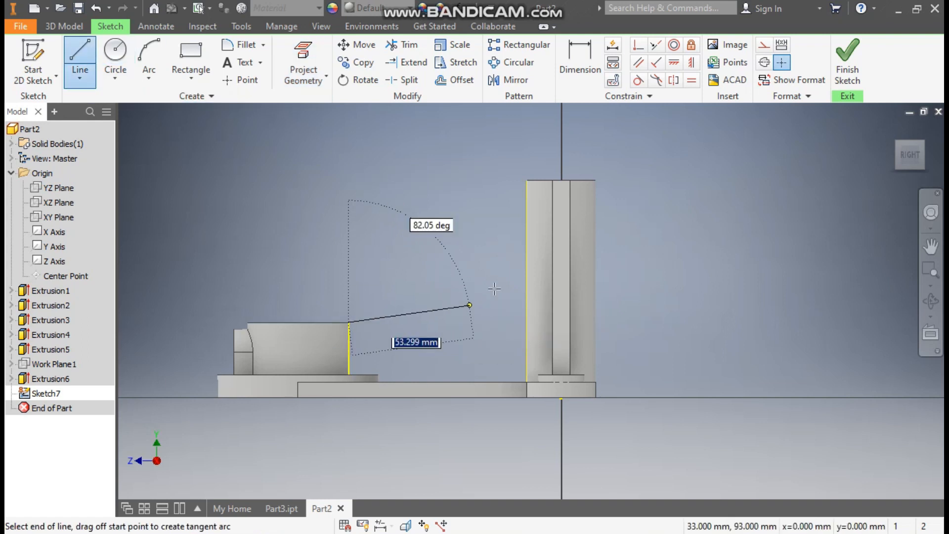
{"action": "left_click", "coordinate": [527, 243]}
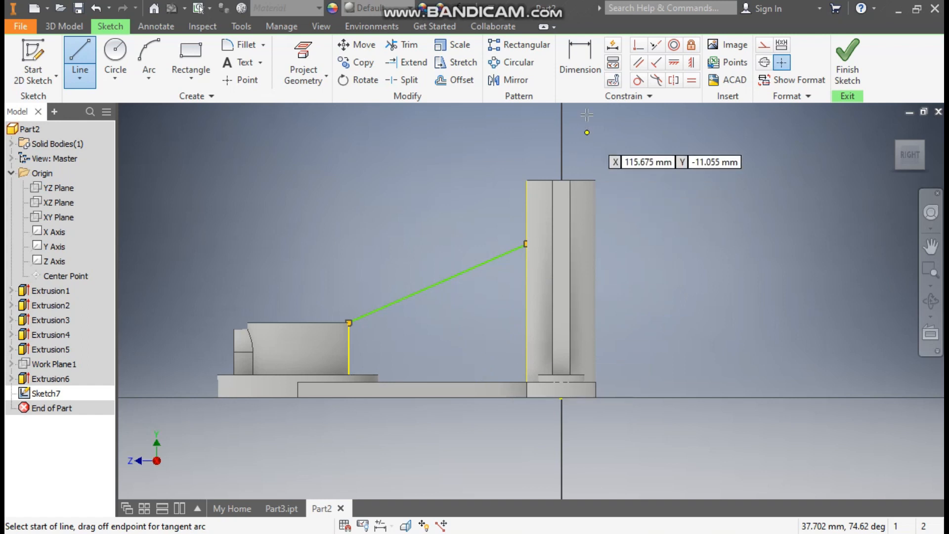
Dimension the height of the sloping line's column end above the base plate's top edge as 42 mm.
{"action": "left_click", "coordinate": [583, 63]}
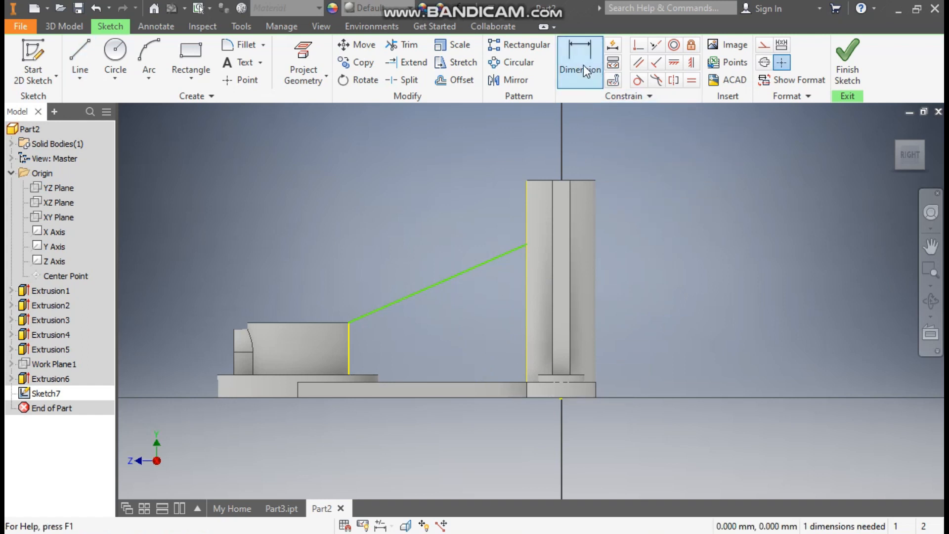
{"action": "left_click", "coordinate": [497, 383]}
{"action": "left_click", "coordinate": [527, 244]}
{"action": "left_click", "coordinate": [490, 329]}
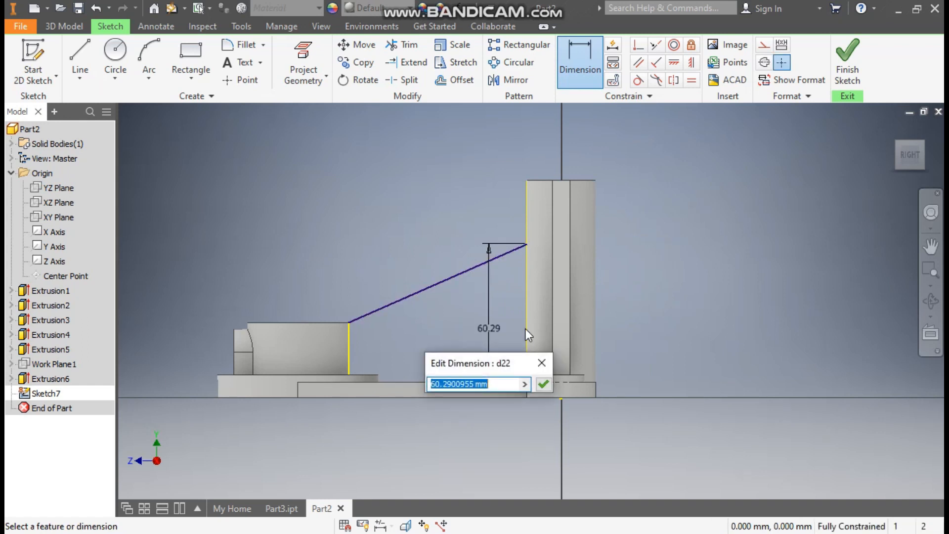
{"action": "type", "text": "42"}
{"action": "key", "text": "Return"}
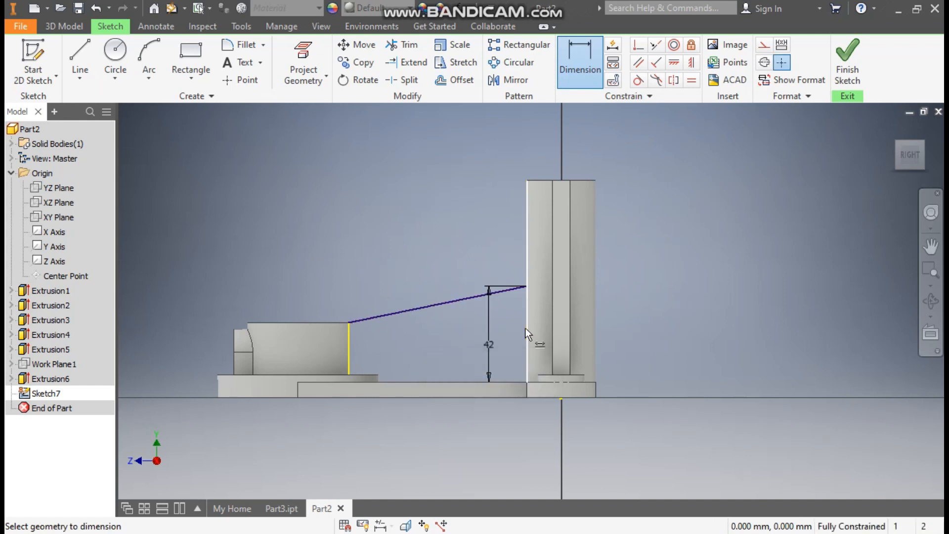
{"action": "key", "text": "Escape"}
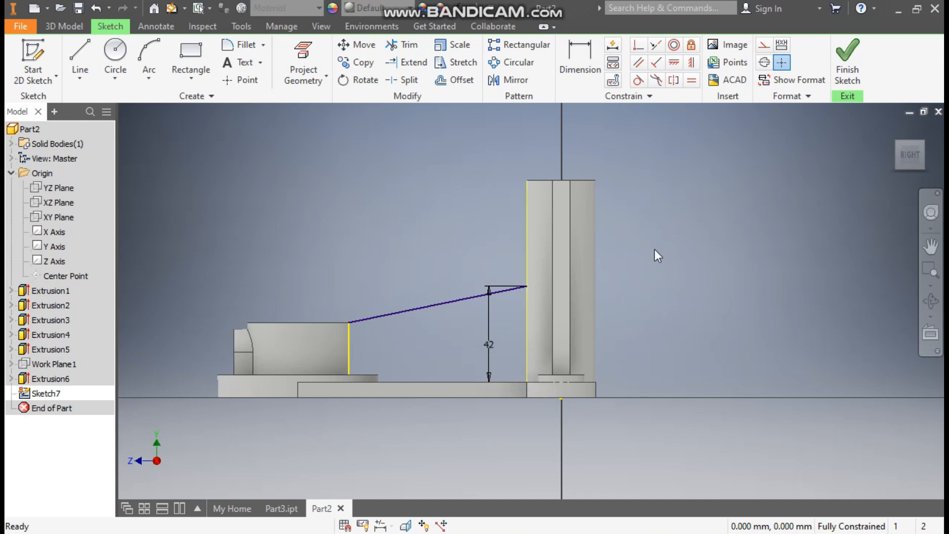
Convert the projected column edge and base plate edge to construction geometry and finish the sketch.
{"action": "middle_click_drag", "start_coordinate": [656, 325], "coordinate": [681, 284], "text": "shift"}
{"action": "left_click", "coordinate": [522, 289]}
{"action": "left_click", "coordinate": [482, 370]}
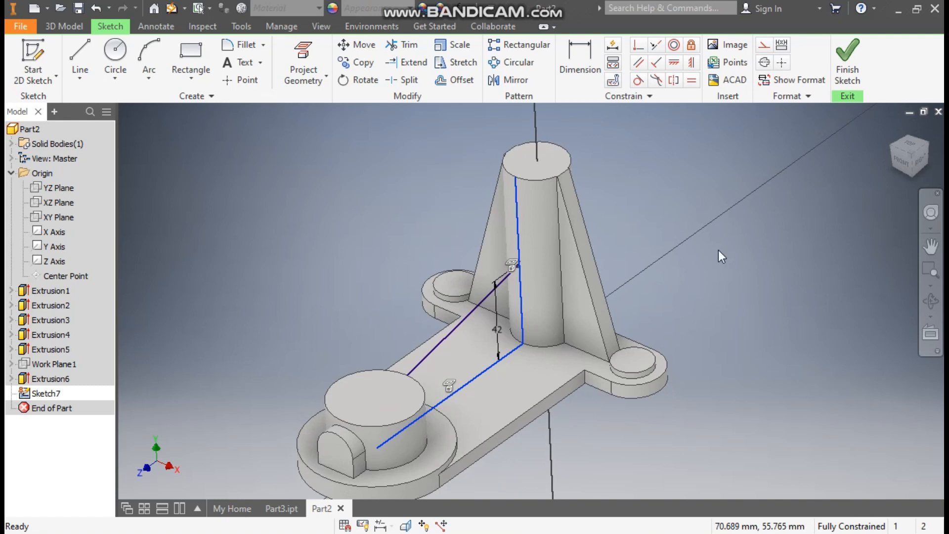
{"action": "left_click", "coordinate": [764, 45]}
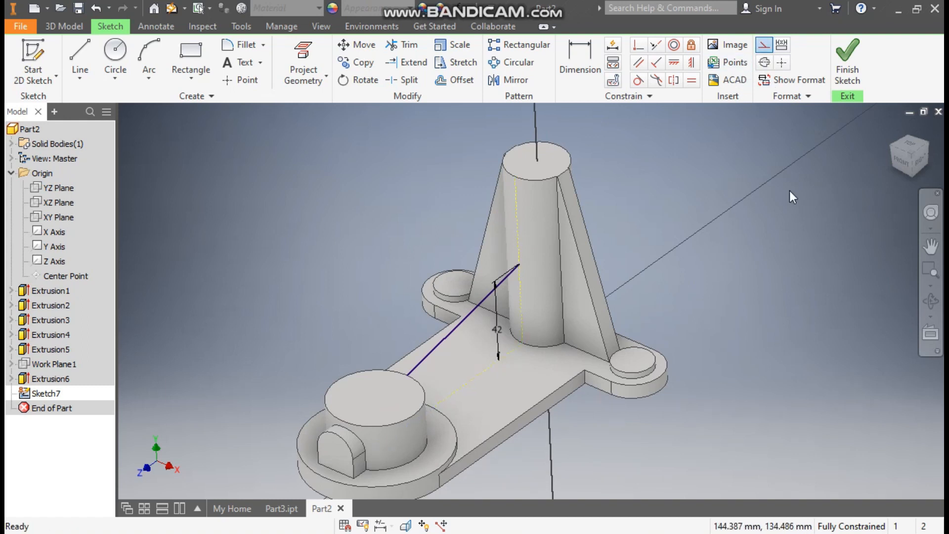
{"action": "left_click", "coordinate": [840, 81]}
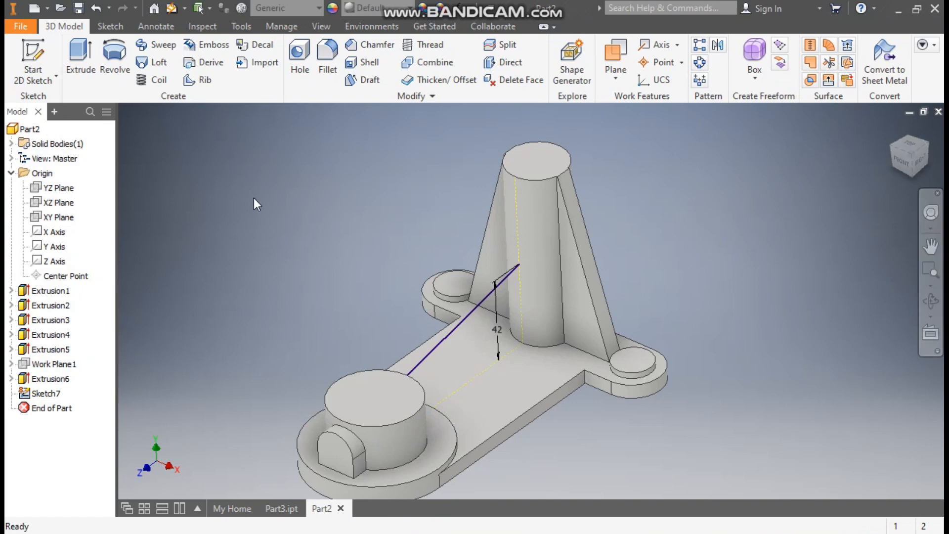
{"action": "left_click", "coordinate": [200, 79]}
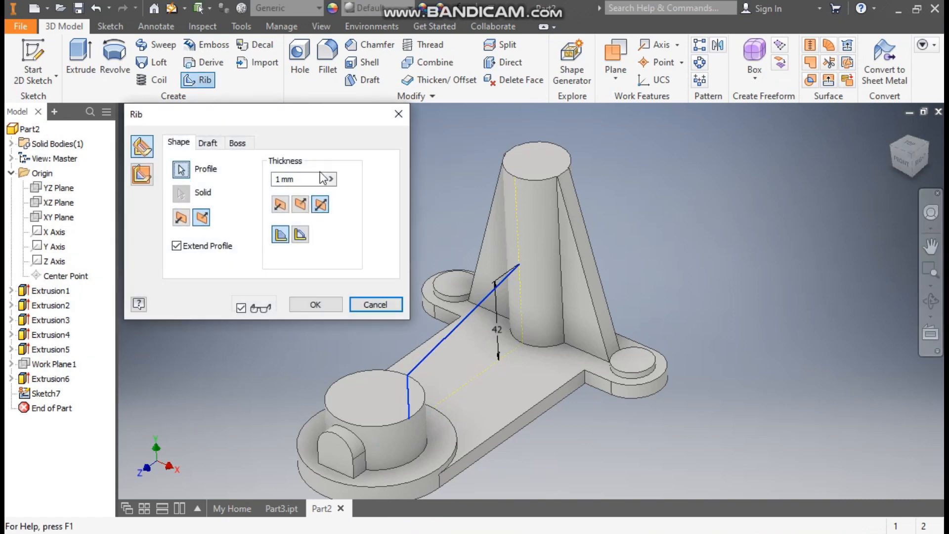
{"action": "left_click", "coordinate": [396, 307]}
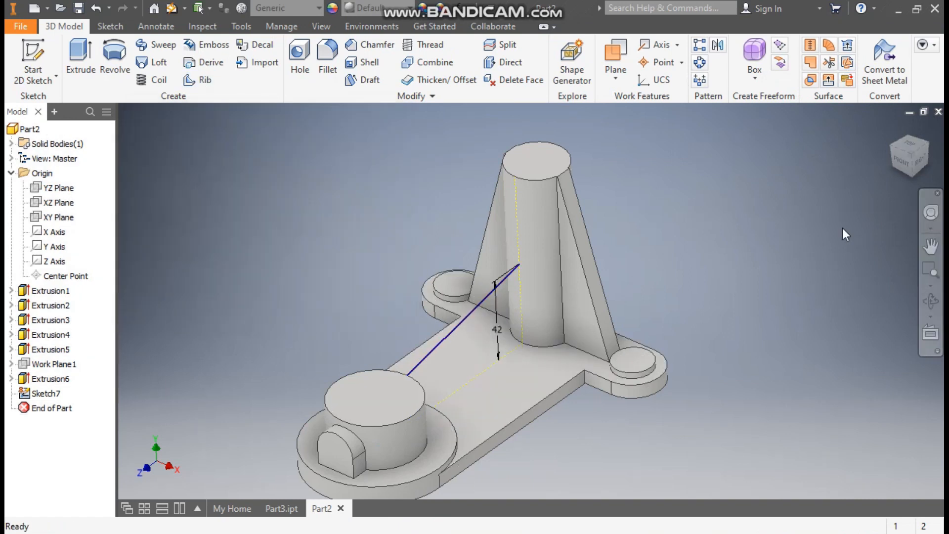
{"action": "left_click", "coordinate": [927, 146]}
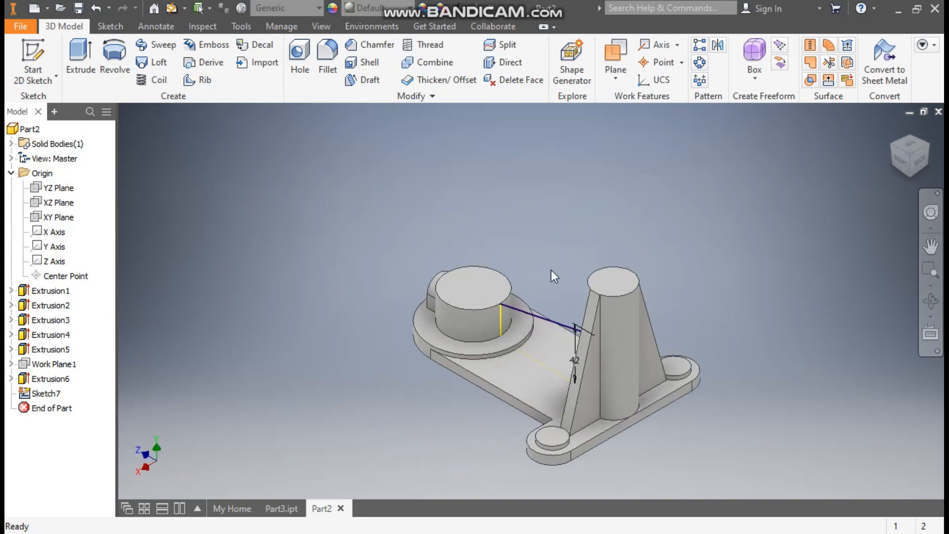
Reopen the rib sketch, convert the projected large-cylinder edge to construction geometry and finish the sketch.
{"action": "double_click", "coordinate": [49, 394]}
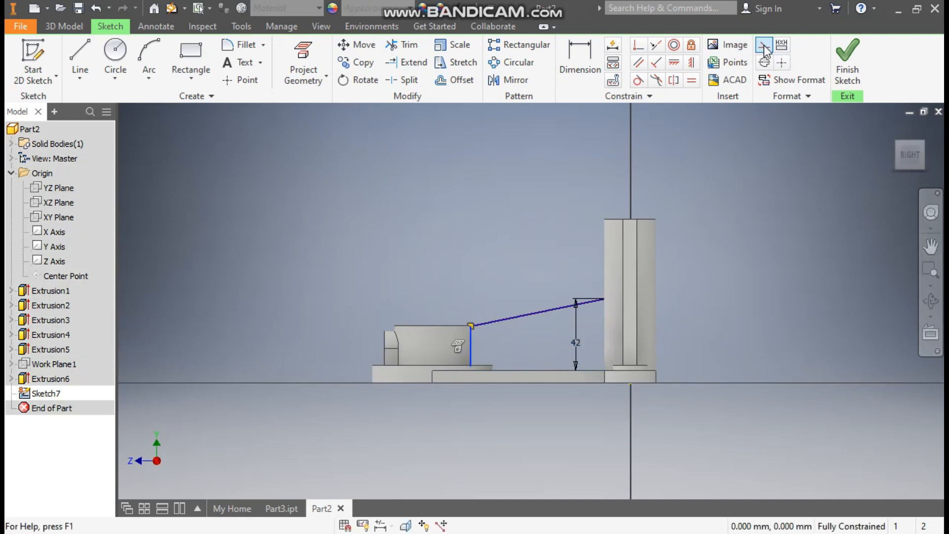
{"action": "left_click", "coordinate": [847, 57]}
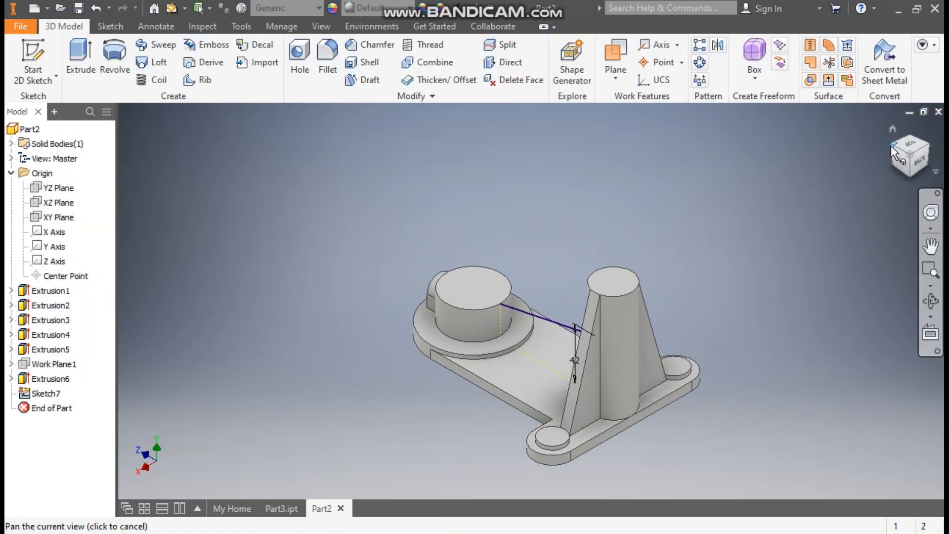
{"action": "left_click", "coordinate": [892, 148]}
Create an 8 mm thick rib from the sloping line, parallel to the sketch plane, filling down to the base plate symmetrically about the profile.
{"action": "left_click", "coordinate": [200, 84]}
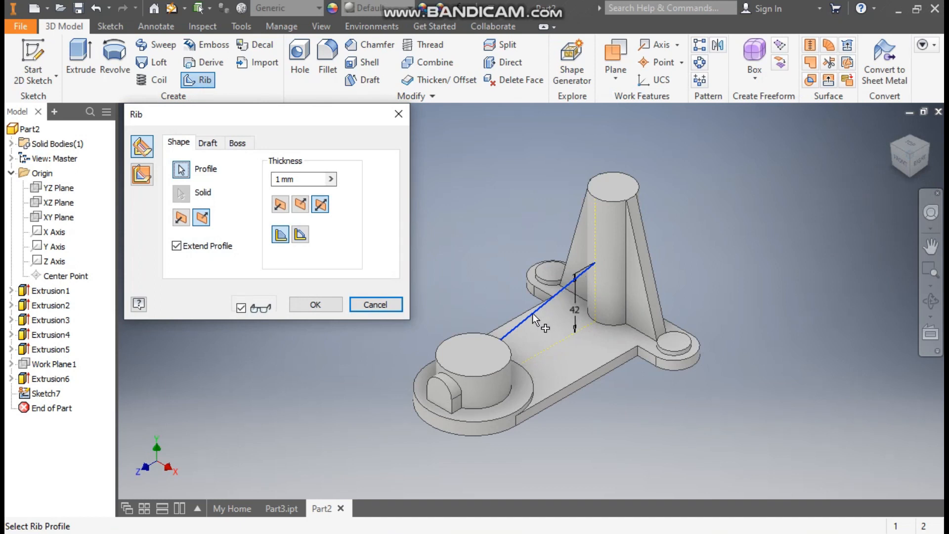
{"action": "left_click", "coordinate": [141, 176]}
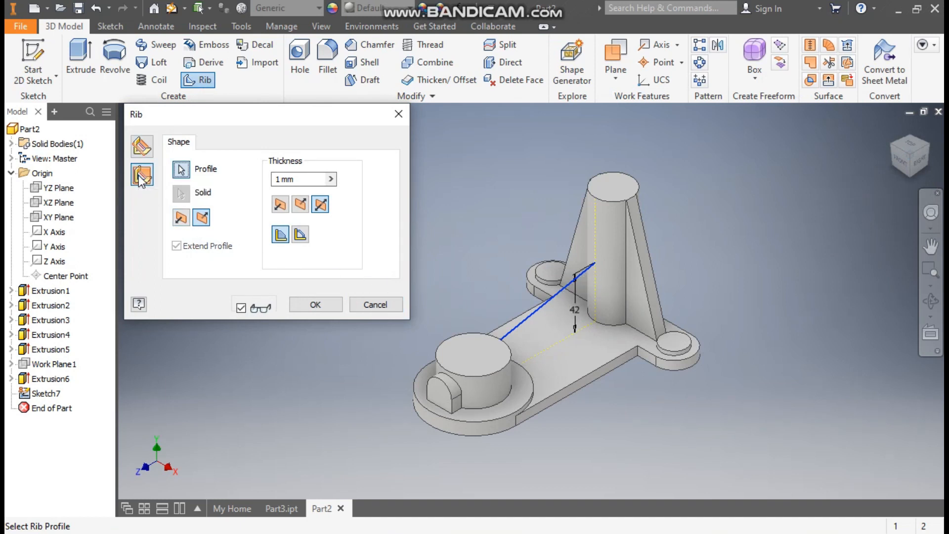
{"action": "left_click", "coordinate": [182, 219]}
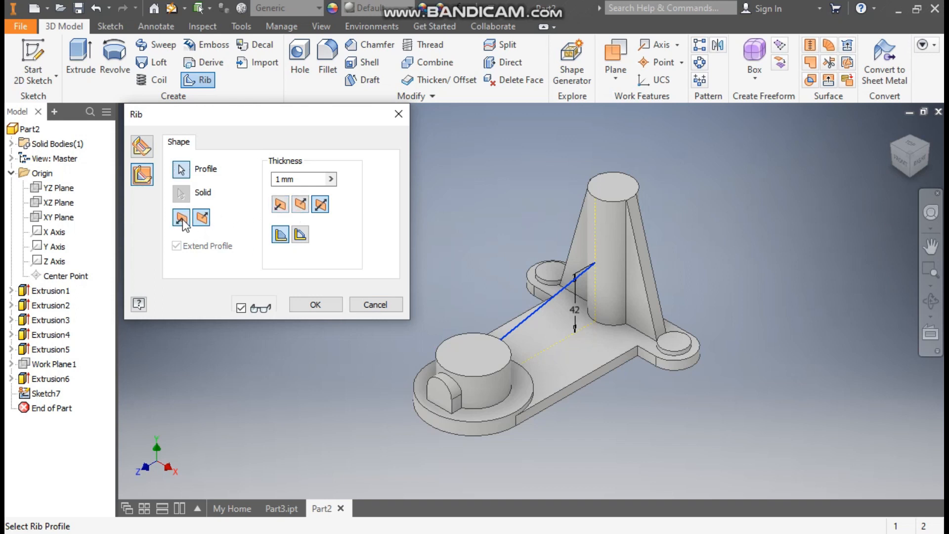
{"action": "scroll", "coordinate": [514, 320], "scroll_direction": "down", "scroll_amount": 5}
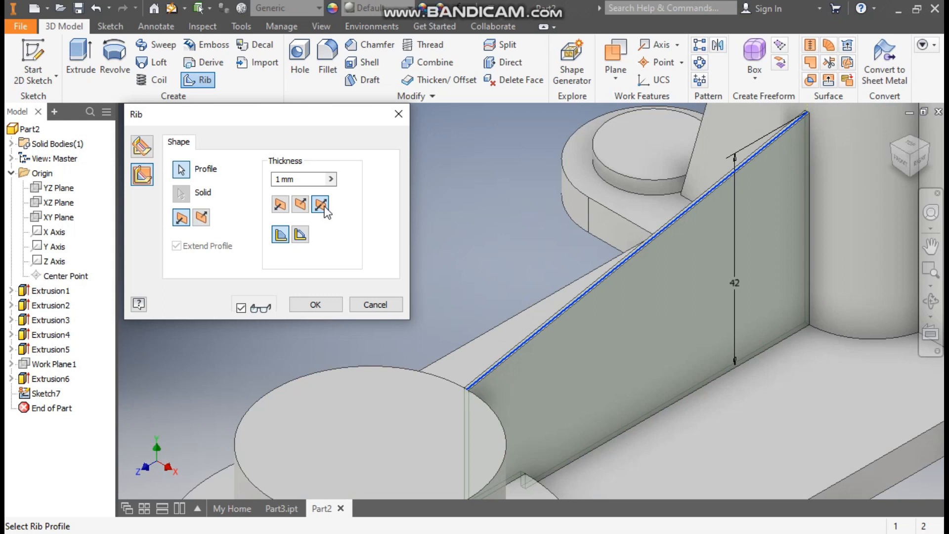
{"action": "left_click", "coordinate": [298, 179]}
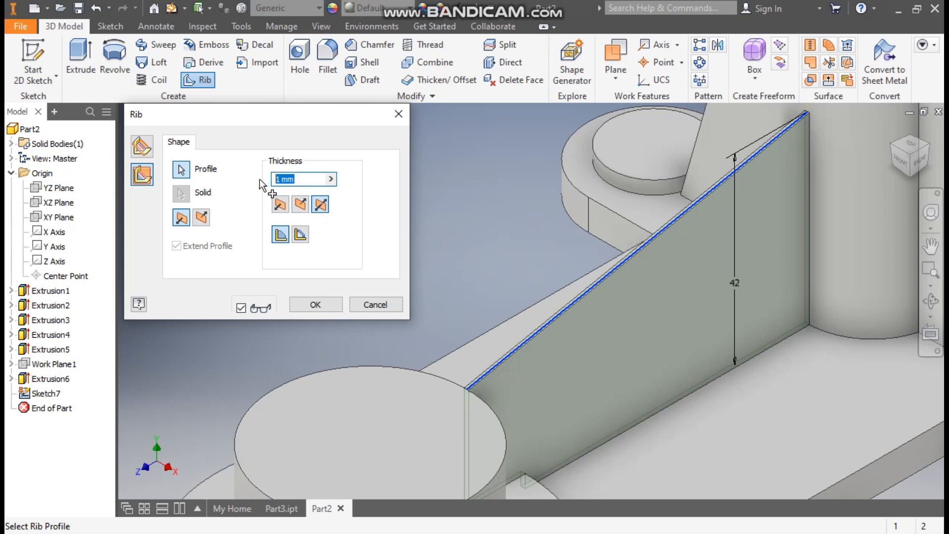
{"action": "type", "text": "8"}
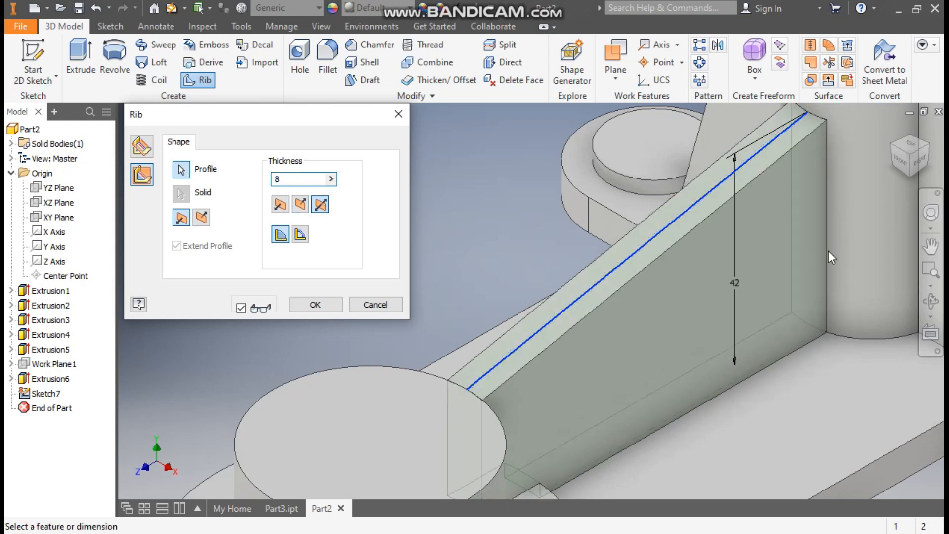
{"action": "scroll", "coordinate": [589, 226], "scroll_direction": "up", "scroll_amount": 3}
{"action": "scroll", "coordinate": [711, 143], "scroll_direction": "down", "scroll_amount": 3}
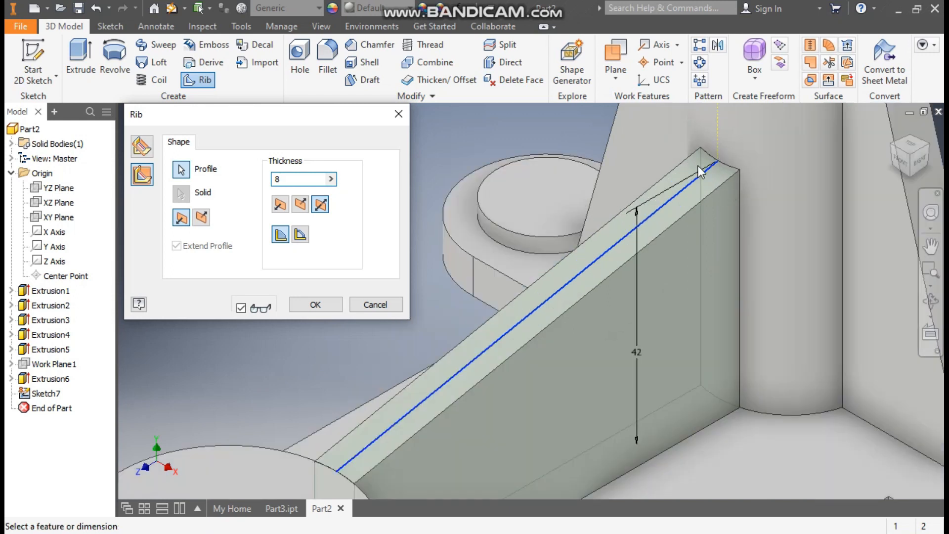
{"action": "scroll", "coordinate": [575, 156], "scroll_direction": "up", "scroll_amount": 5}
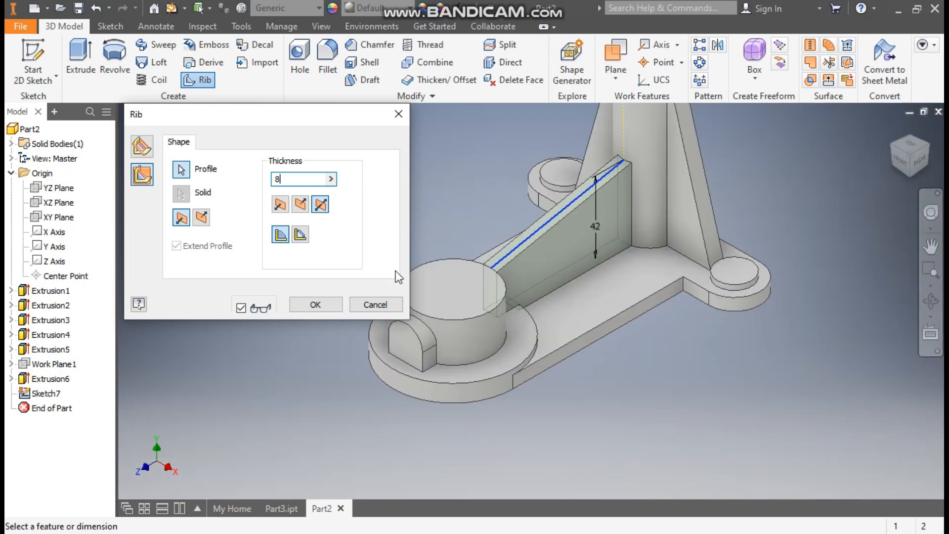
{"action": "left_click", "coordinate": [317, 305]}
{"action": "middle_click_drag", "start_coordinate": [702, 243], "coordinate": [708, 316]}
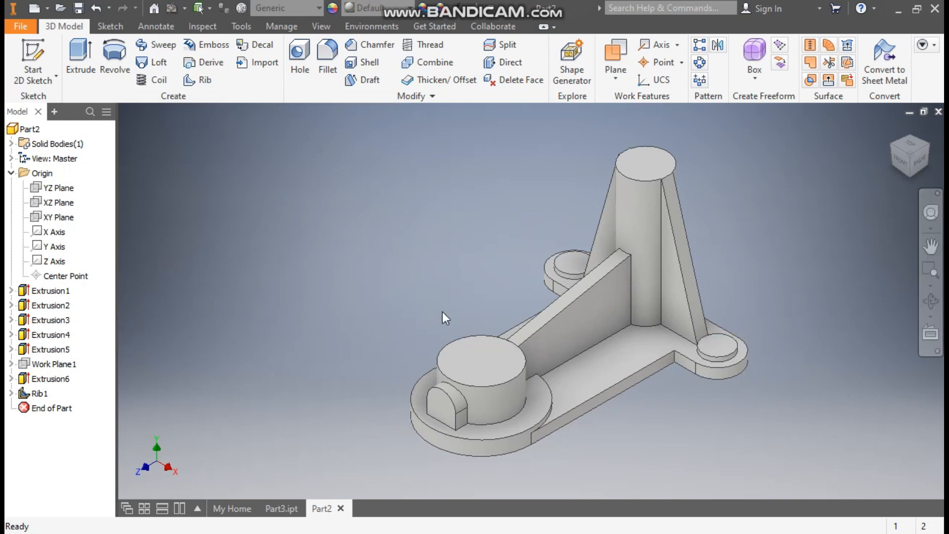
Start a sketch on the large cylinder's top face and draw a 30 mm diameter circle at its centre.
{"action": "left_click", "coordinate": [470, 366]}
{"action": "left_click", "coordinate": [575, 357]}
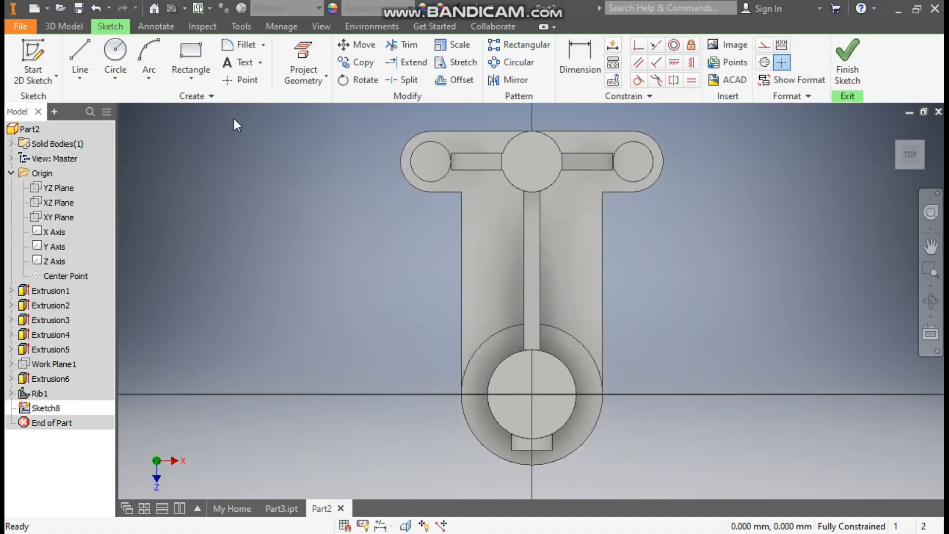
{"action": "left_click", "coordinate": [117, 55]}
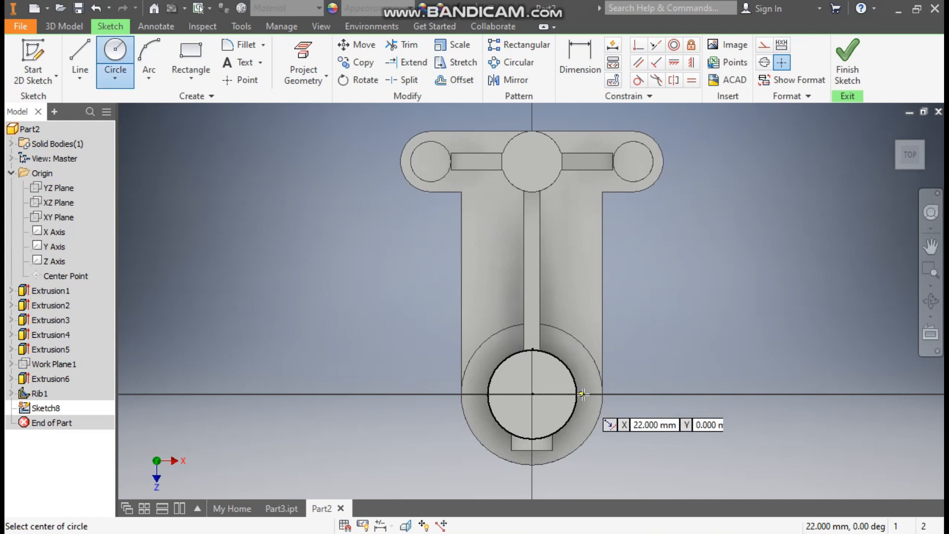
{"action": "left_click", "coordinate": [533, 394]}
{"action": "type", "text": "30"}
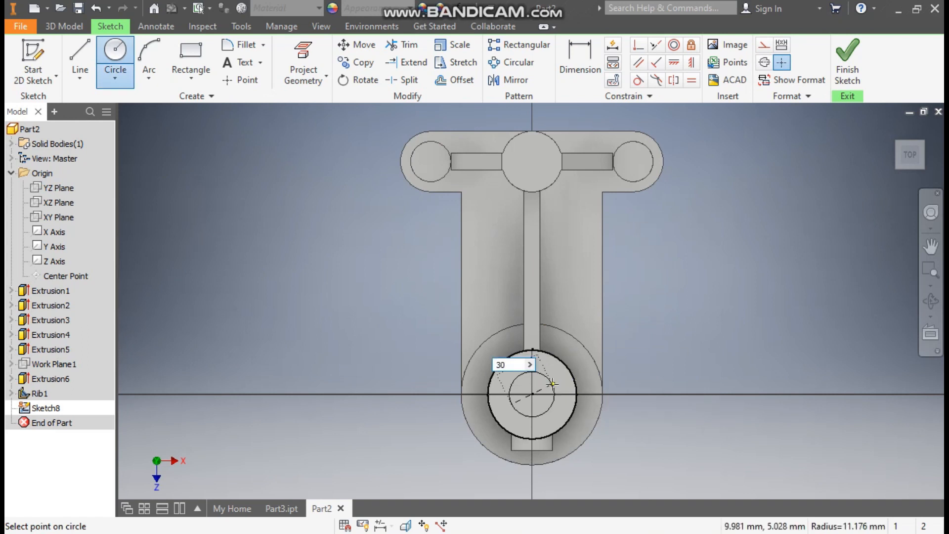
{"action": "key", "text": "Return"}
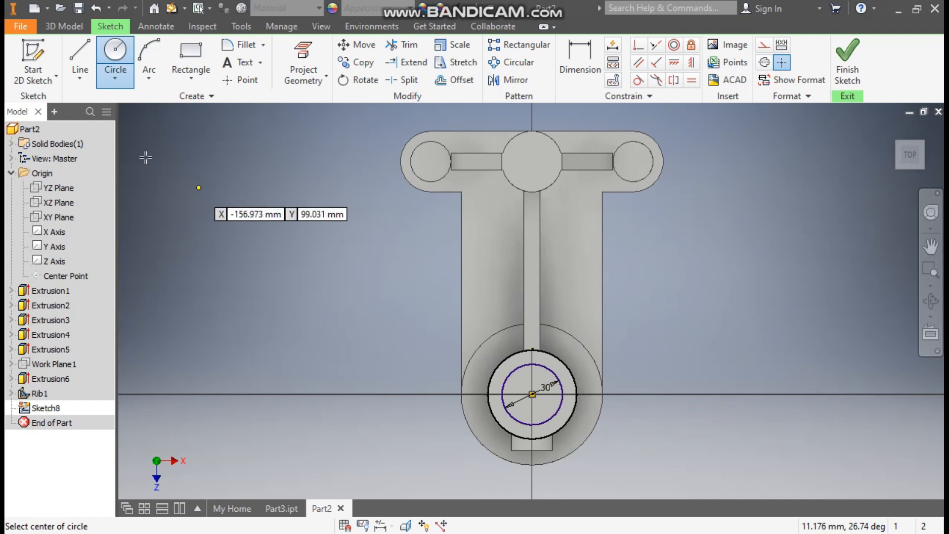
Cut the 30 mm circle down through the entire large cylinder and base using a through-all extrusion.
{"action": "left_click", "coordinate": [76, 23]}
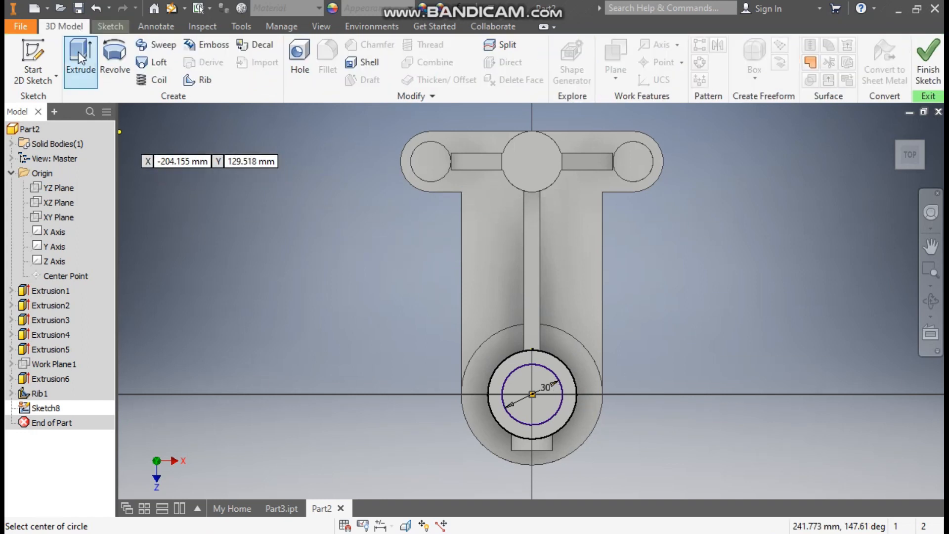
{"action": "key", "text": "F6"}
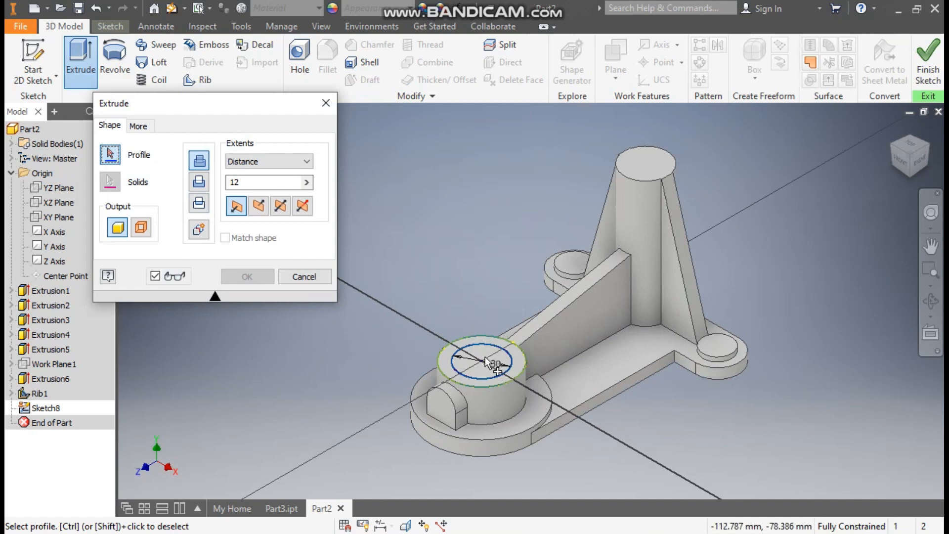
{"action": "left_click", "coordinate": [484, 358]}
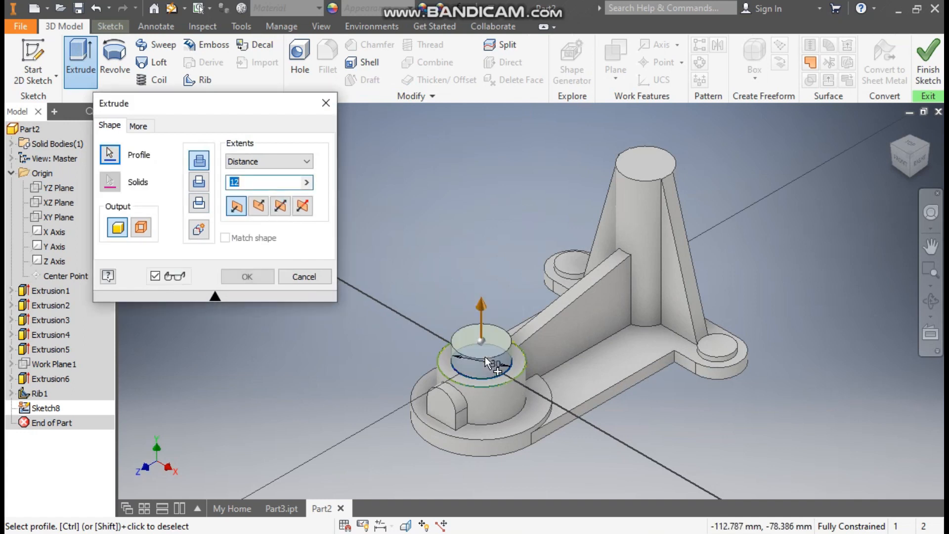
{"action": "left_click", "coordinate": [200, 182]}
{"action": "left_click", "coordinate": [270, 162]}
{"action": "left_click", "coordinate": [257, 213]}
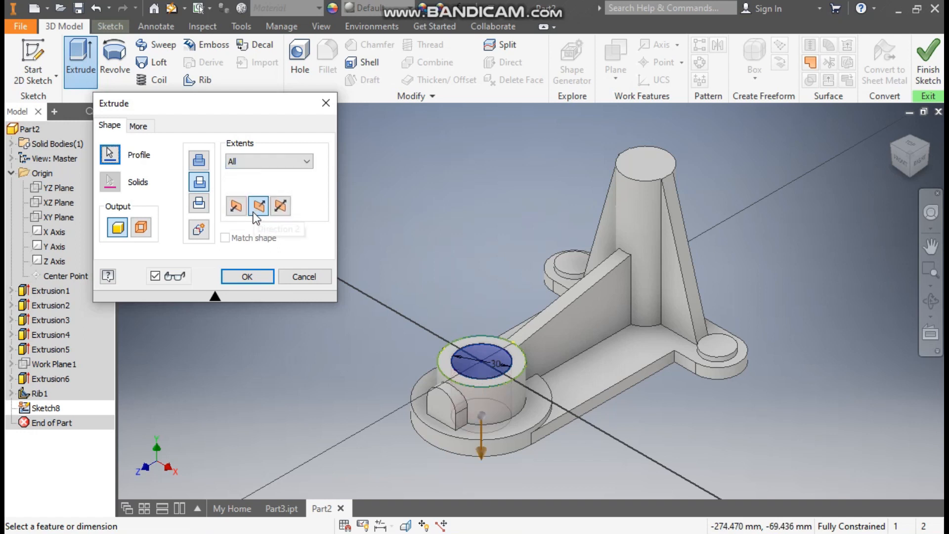
{"action": "left_click", "coordinate": [242, 280]}
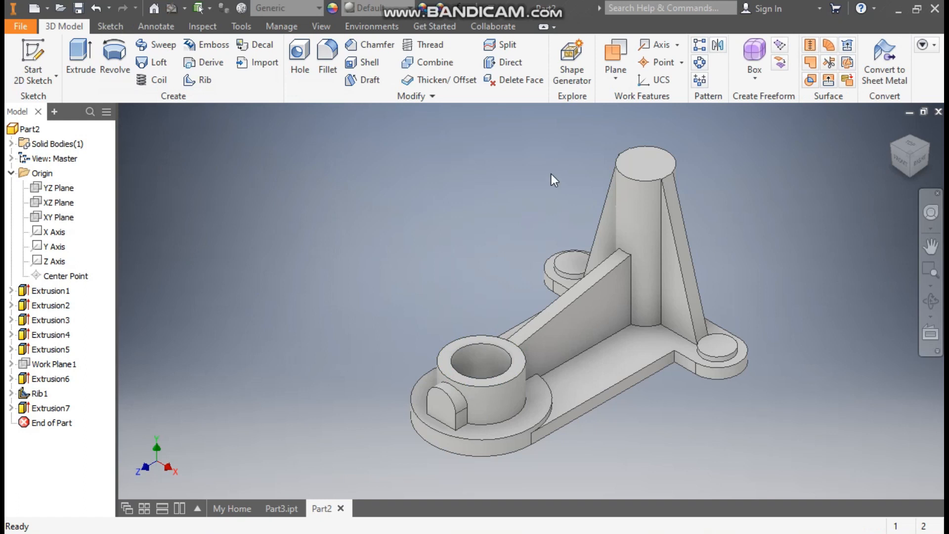
Start a sketch on the tall column's top face and draw an 18 mm diameter circle at its centre.
{"action": "left_click", "coordinate": [635, 159]}
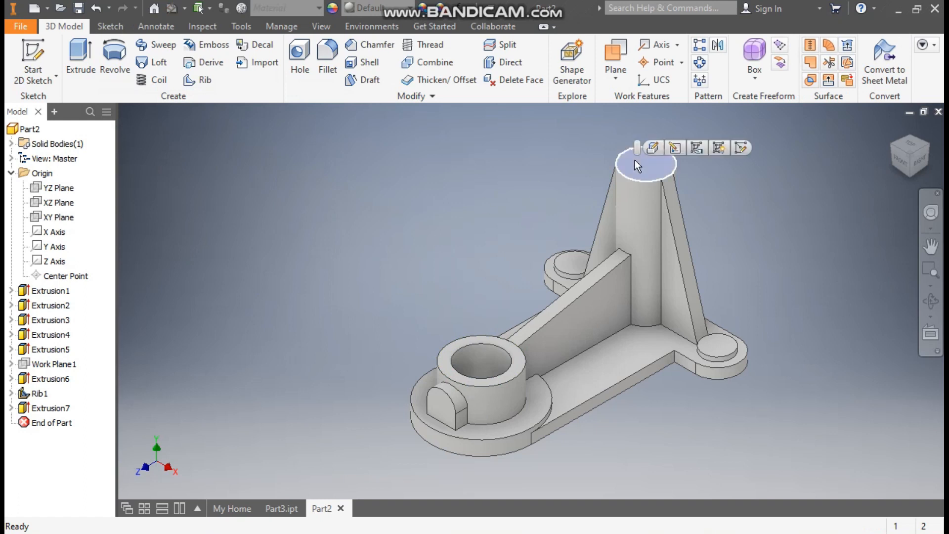
{"action": "left_click", "coordinate": [741, 147]}
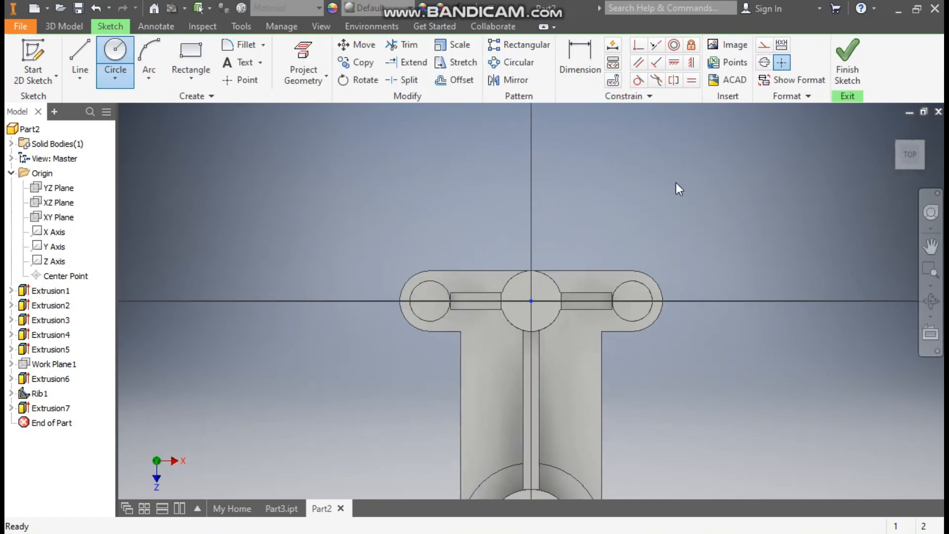
{"action": "left_click", "coordinate": [115, 55]}
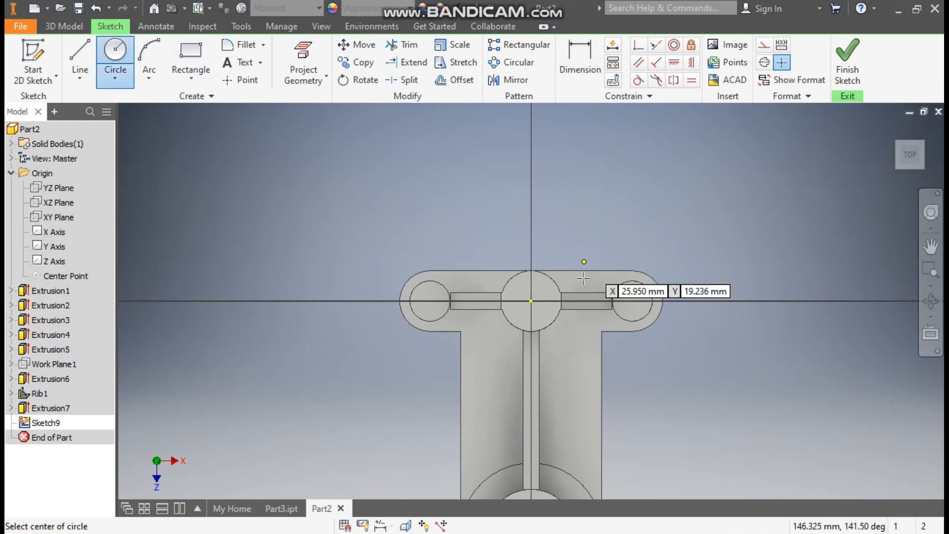
{"action": "left_click", "coordinate": [531, 301]}
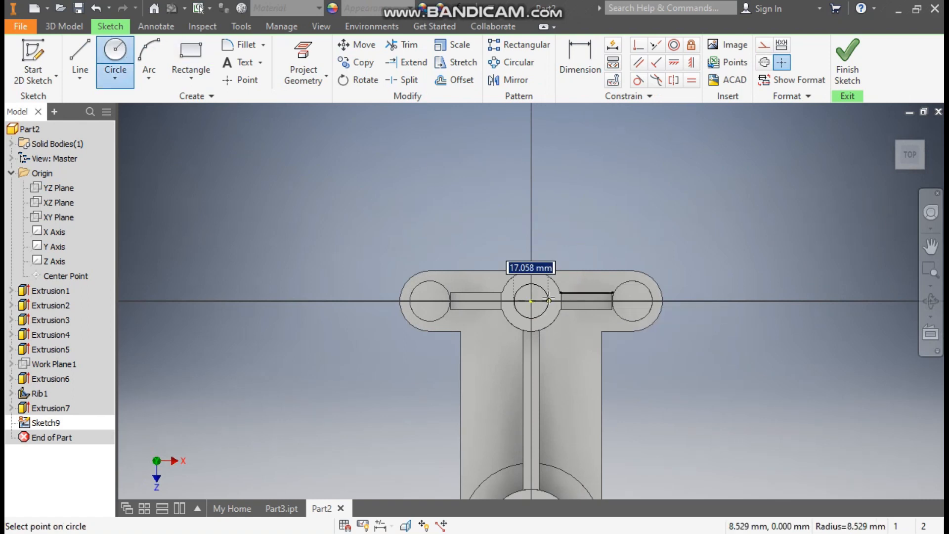
{"action": "type", "text": "18"}
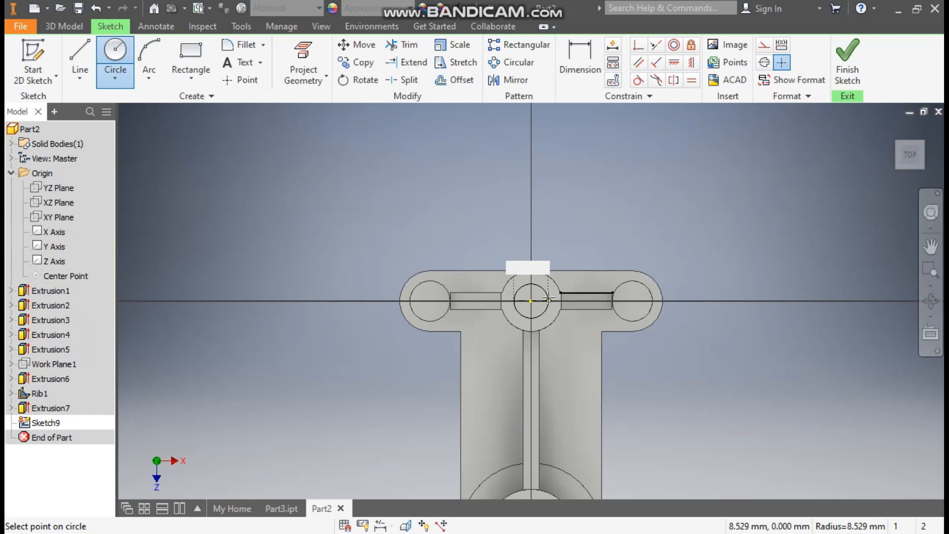
{"action": "key", "text": "Return"}
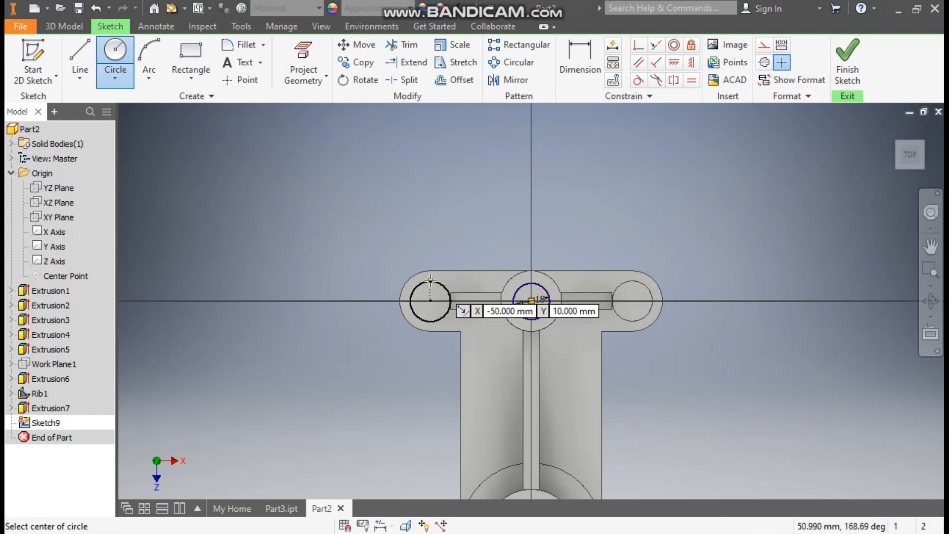
Draw a 12 mm diameter circle at the centre of each of the two small bosses and finish the sketch.
{"action": "left_click", "coordinate": [430, 301]}
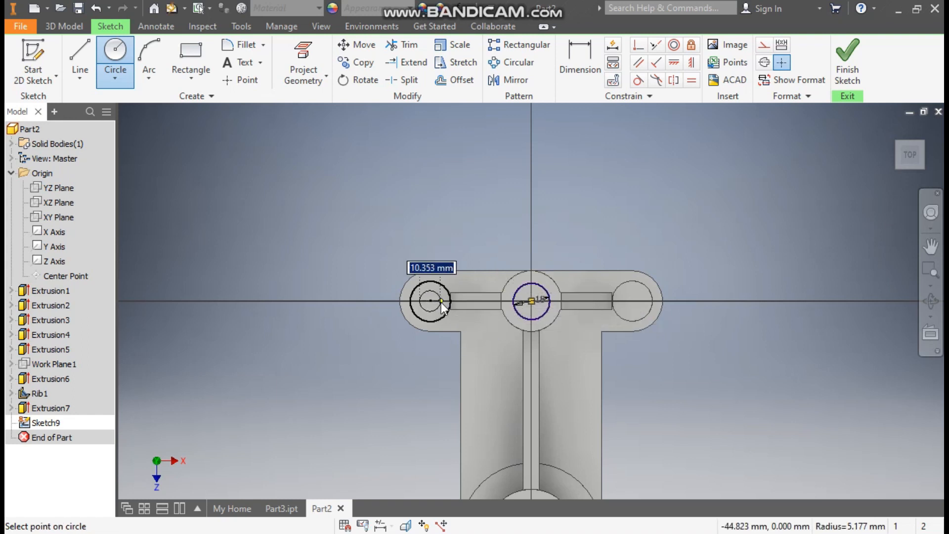
{"action": "type", "text": "12"}
{"action": "key", "text": "Return"}
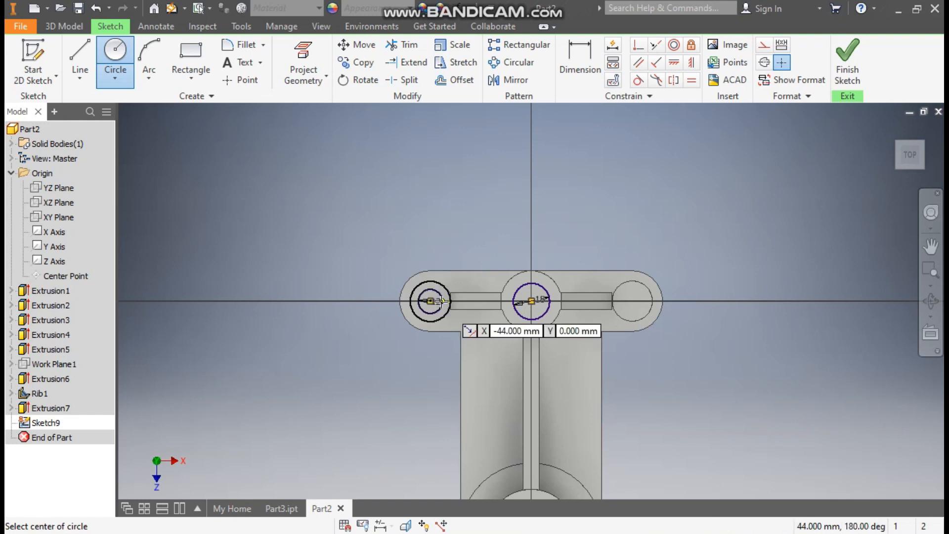
{"action": "left_click", "coordinate": [634, 300]}
{"action": "type", "text": "12"}
{"action": "key", "text": "Return"}
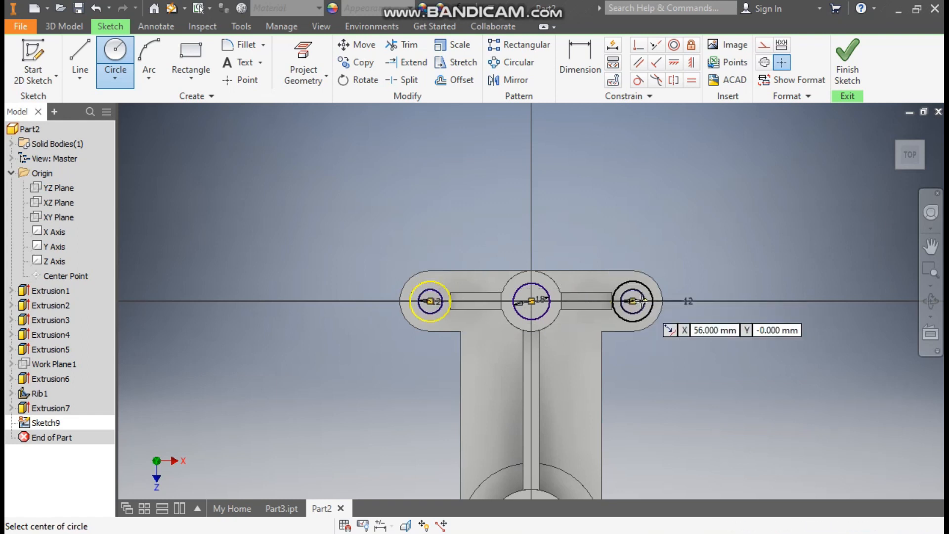
{"action": "left_click", "coordinate": [847, 55]}
Cut the 18 mm circle and both 12 mm circles down through the column and bosses with one through-all extrusion.
{"action": "left_click", "coordinate": [81, 56]}
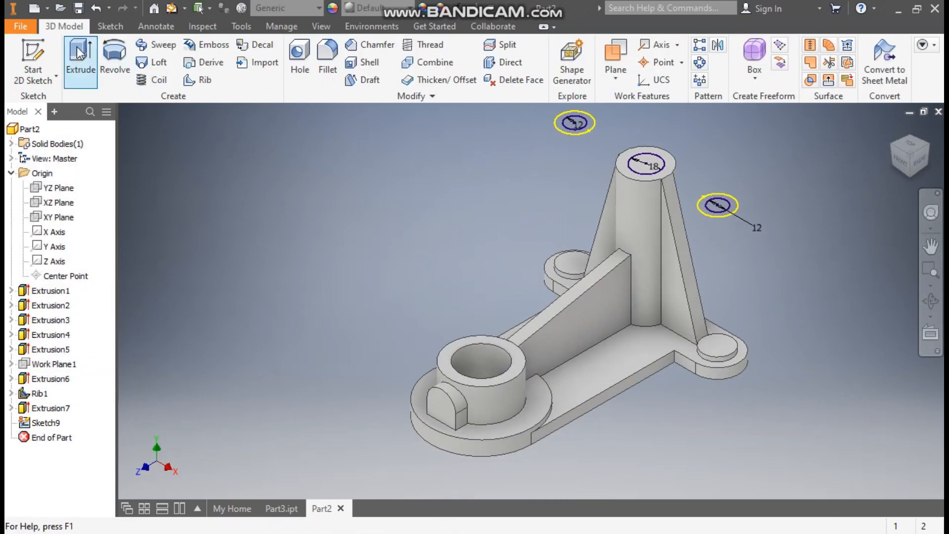
{"action": "scroll", "coordinate": [576, 134], "scroll_direction": "down", "scroll_amount": 3}
{"action": "left_click", "coordinate": [568, 139]}
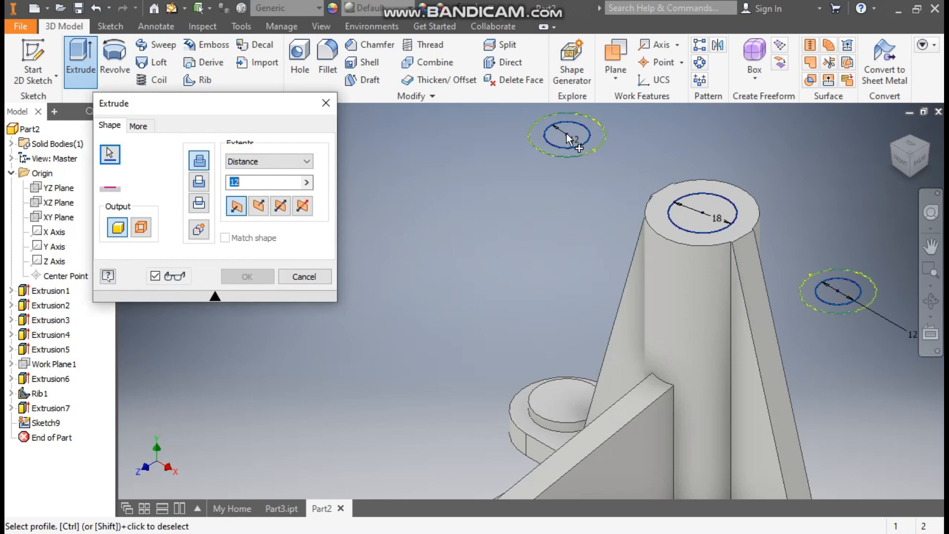
{"action": "left_click", "coordinate": [840, 286]}
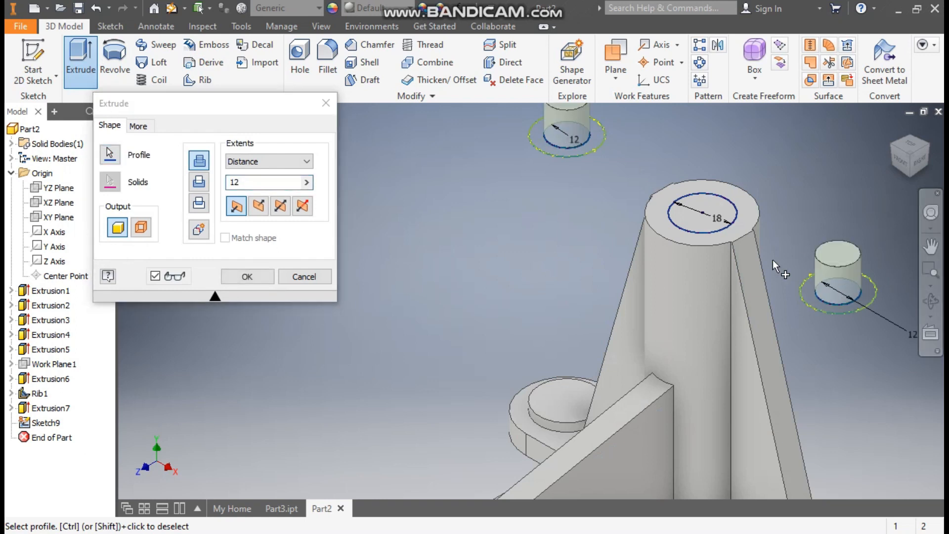
{"action": "left_click", "coordinate": [706, 219]}
{"action": "scroll", "coordinate": [707, 249], "scroll_direction": "up", "scroll_amount": 3}
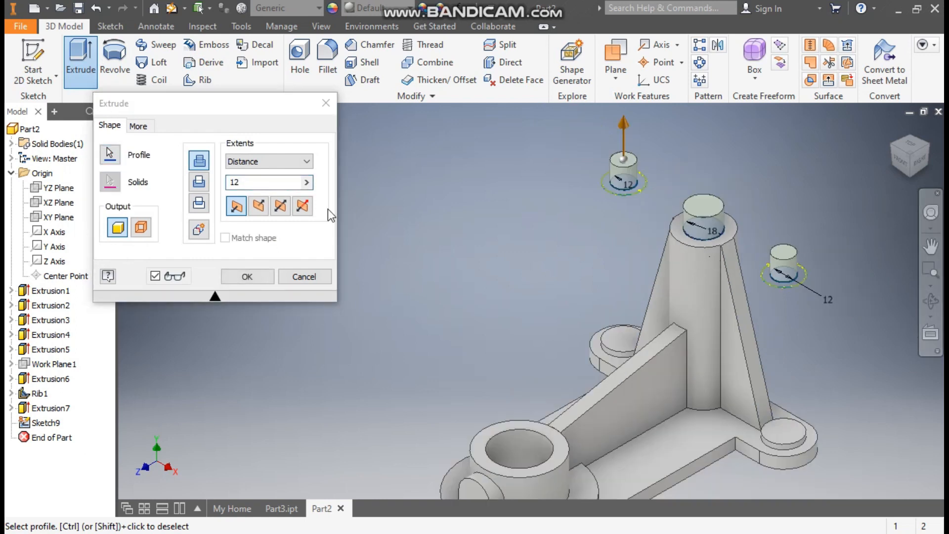
{"action": "left_click", "coordinate": [258, 206]}
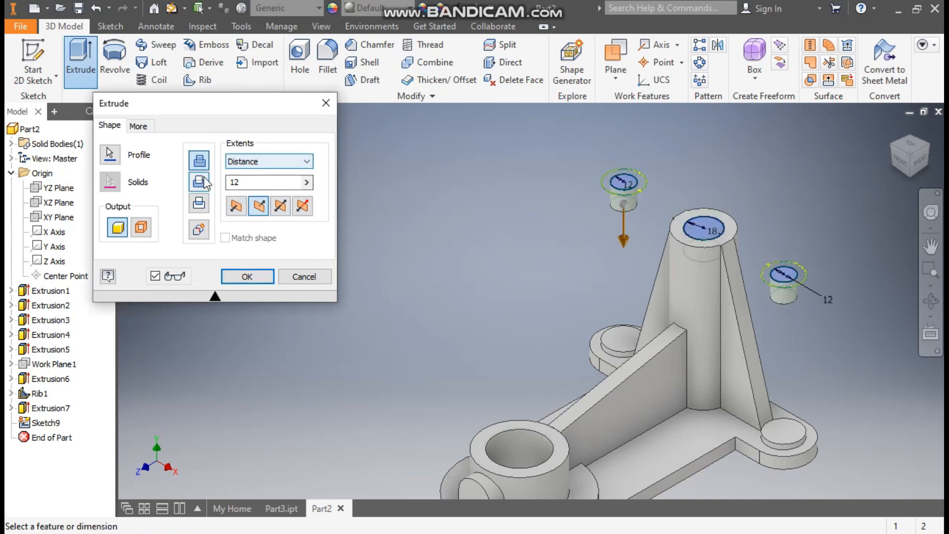
{"action": "left_click", "coordinate": [200, 183]}
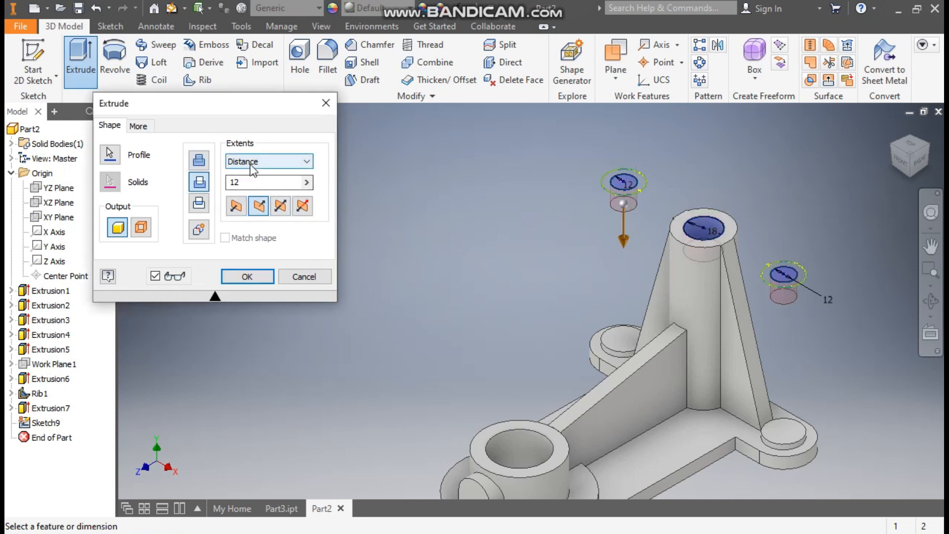
{"action": "left_click", "coordinate": [251, 163]}
{"action": "left_click", "coordinate": [247, 214]}
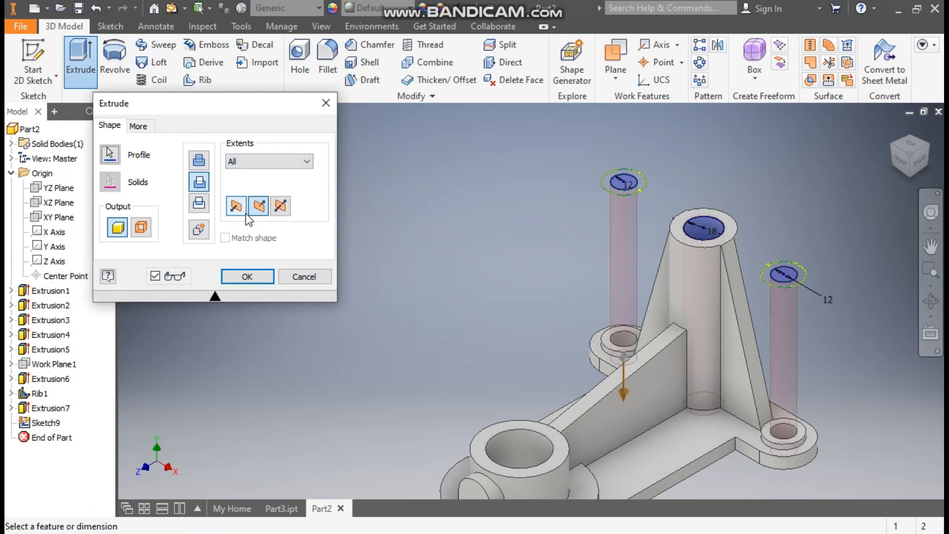
{"action": "middle_click_drag", "start_coordinate": [768, 402], "coordinate": [734, 342]}
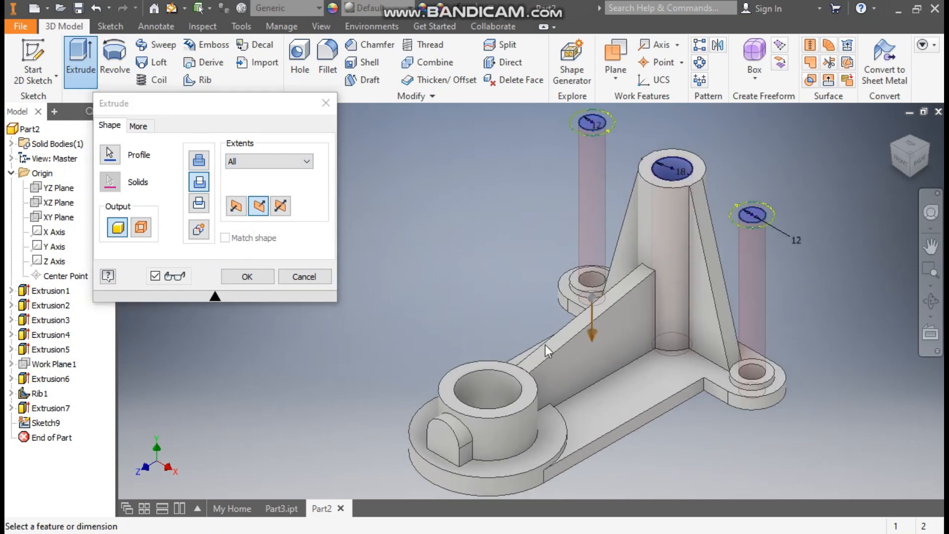
{"action": "left_click", "coordinate": [261, 279]}
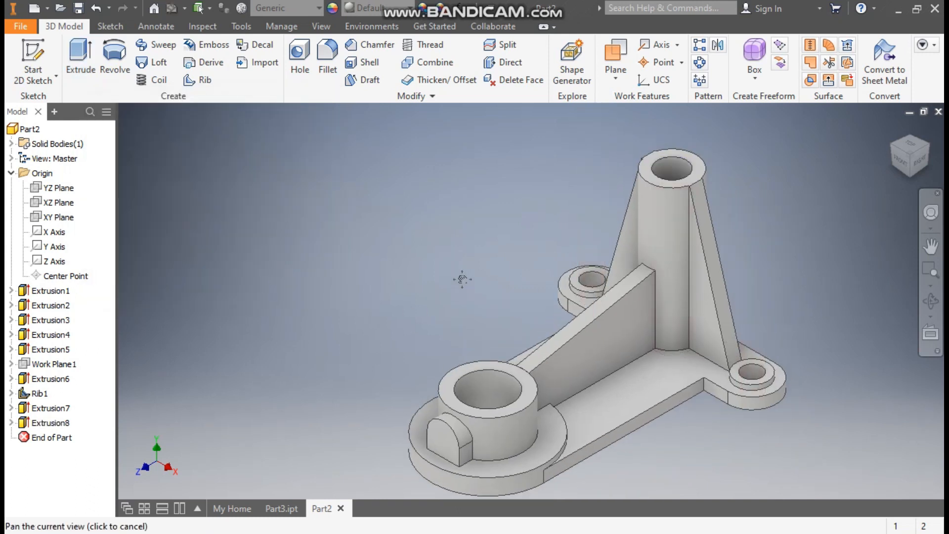
Sketch a point at the centre of the rounded top arc on the lug's front face and finish the sketch.
{"action": "middle_click_drag", "start_coordinate": [461, 277], "coordinate": [473, 227]}
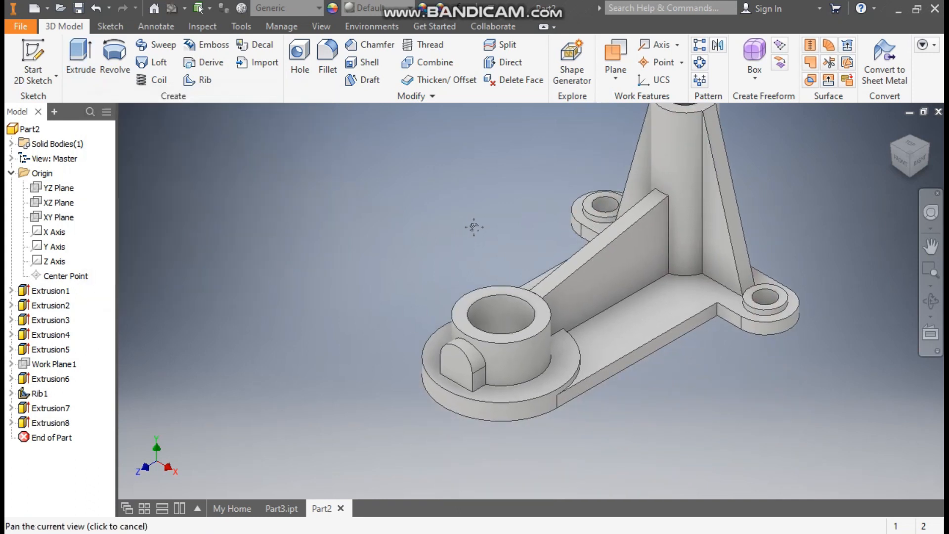
{"action": "left_click", "coordinate": [462, 361]}
{"action": "key", "text": "s"}
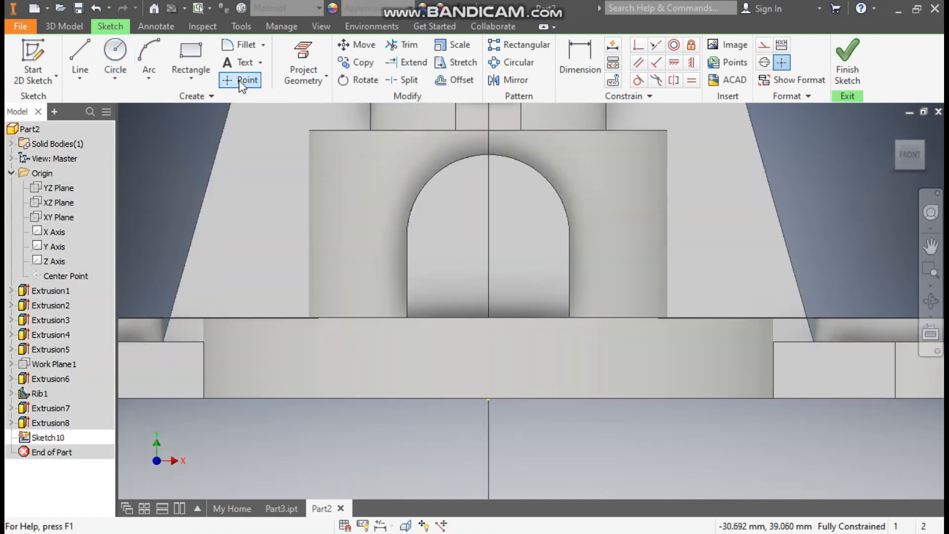
{"action": "left_click", "coordinate": [240, 81]}
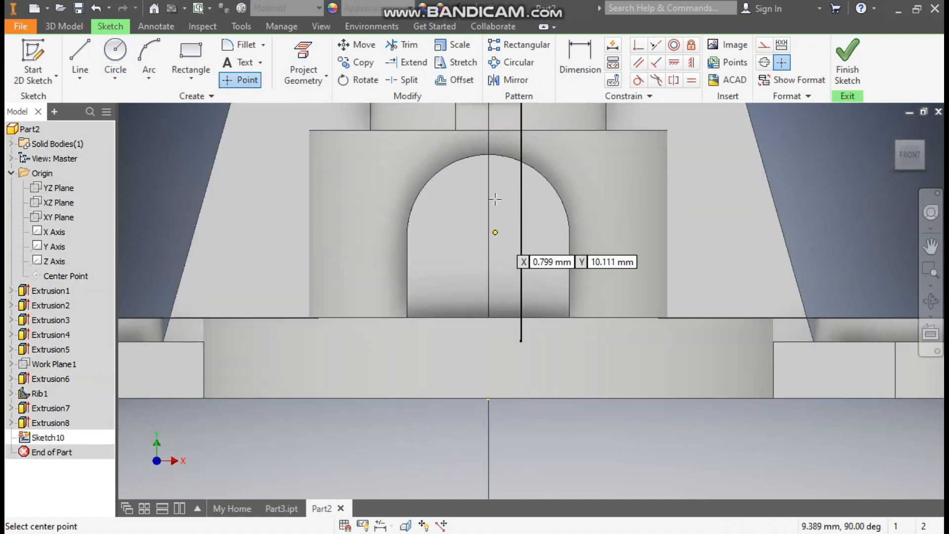
{"action": "left_click", "coordinate": [489, 236]}
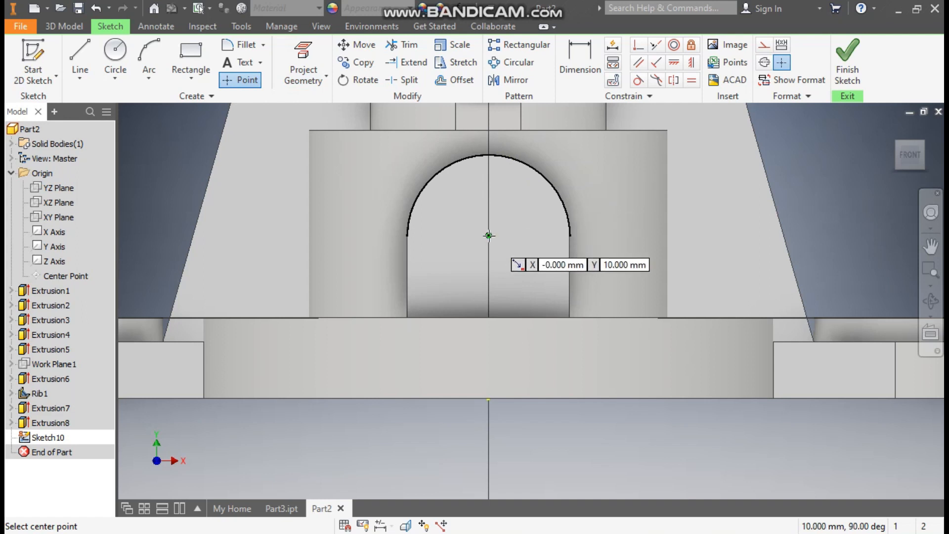
{"action": "left_click", "coordinate": [848, 59]}
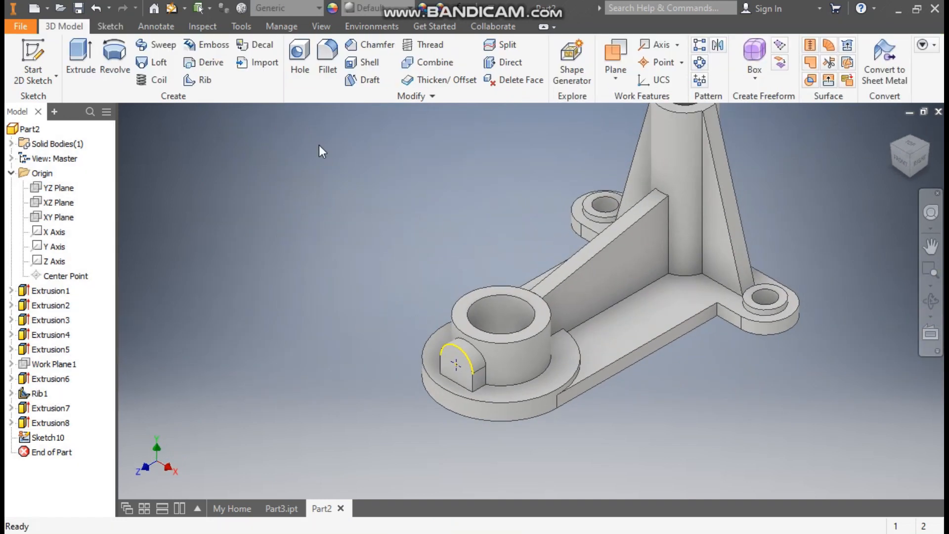
Start a tapped hole at the sketch point on the lug's front face with an ISO Metric profile thread, size 10, M10x1.5.
{"action": "left_click", "coordinate": [300, 62]}
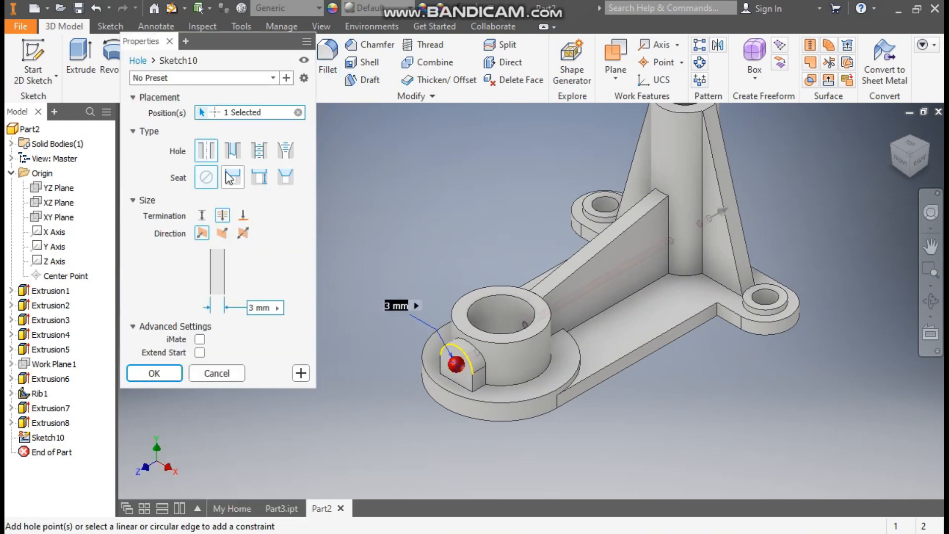
{"action": "left_click", "coordinate": [260, 151]}
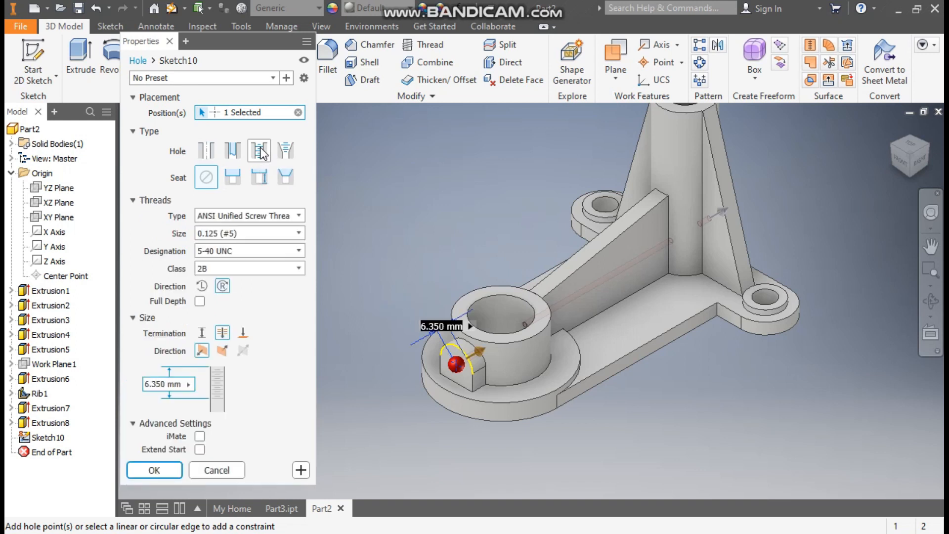
{"action": "left_click", "coordinate": [236, 217]}
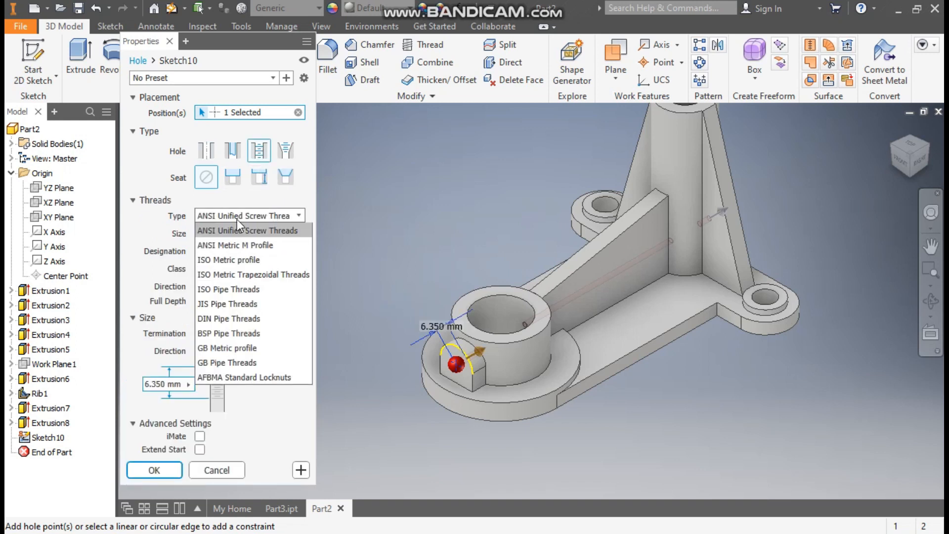
{"action": "left_click", "coordinate": [227, 259]}
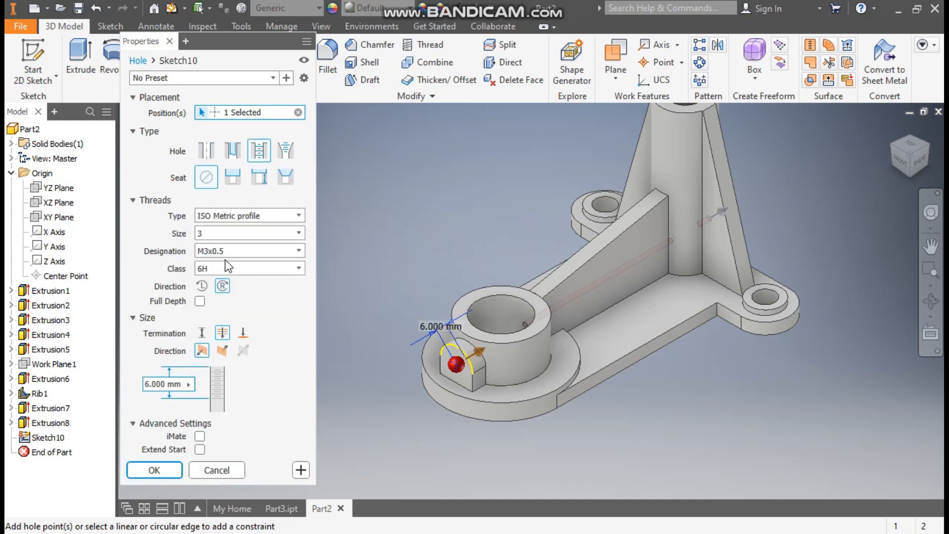
{"action": "left_click", "coordinate": [220, 233]}
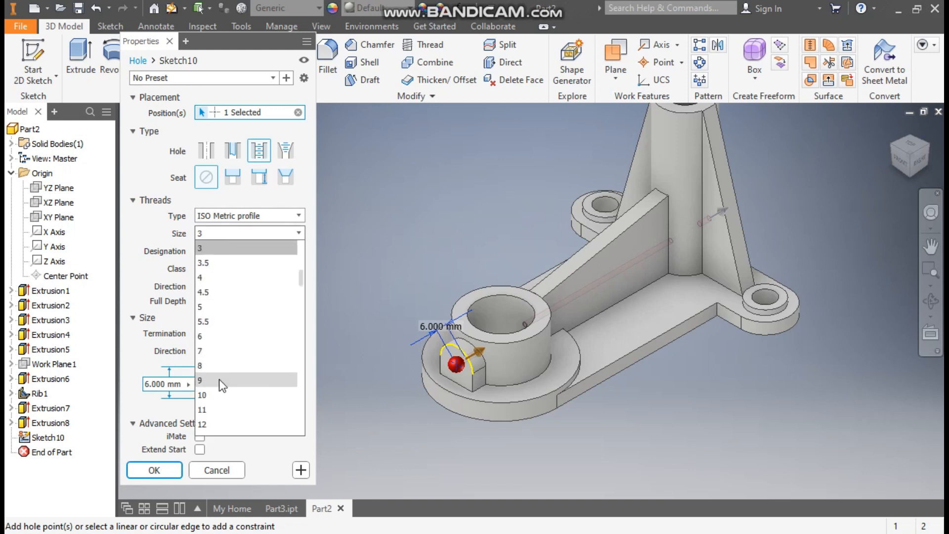
{"action": "left_click", "coordinate": [218, 394]}
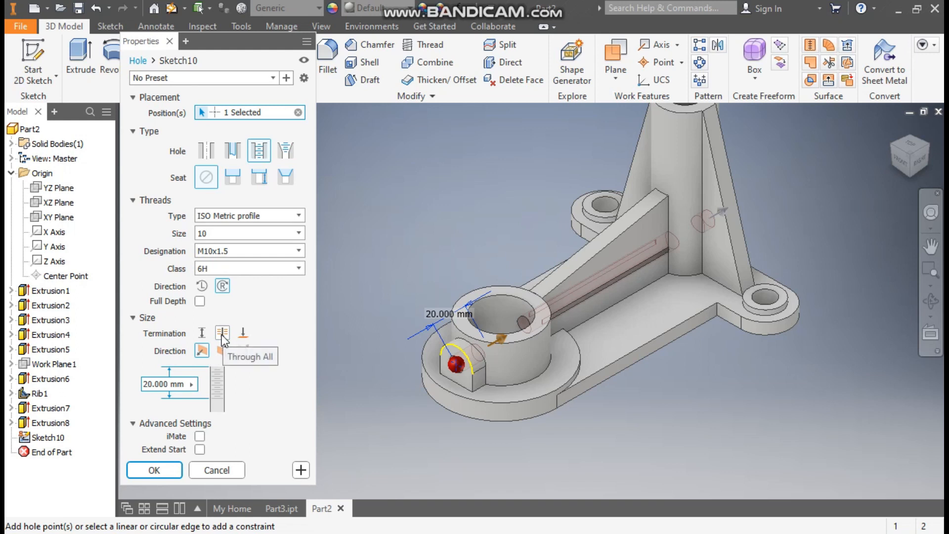
Limit the tapped hole by distance, with both hole depth and thread depth at 30 mm, and create it.
{"action": "left_click", "coordinate": [201, 334]}
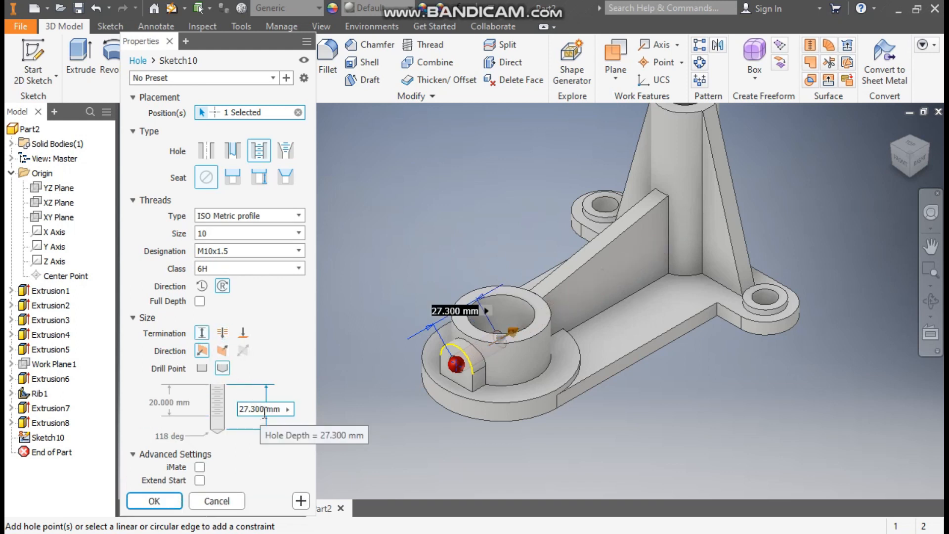
{"action": "type", "text": "0"}
{"action": "key", "text": "Return"}
{"action": "left_click", "coordinate": [169, 402]}
{"action": "type", "text": "30"}
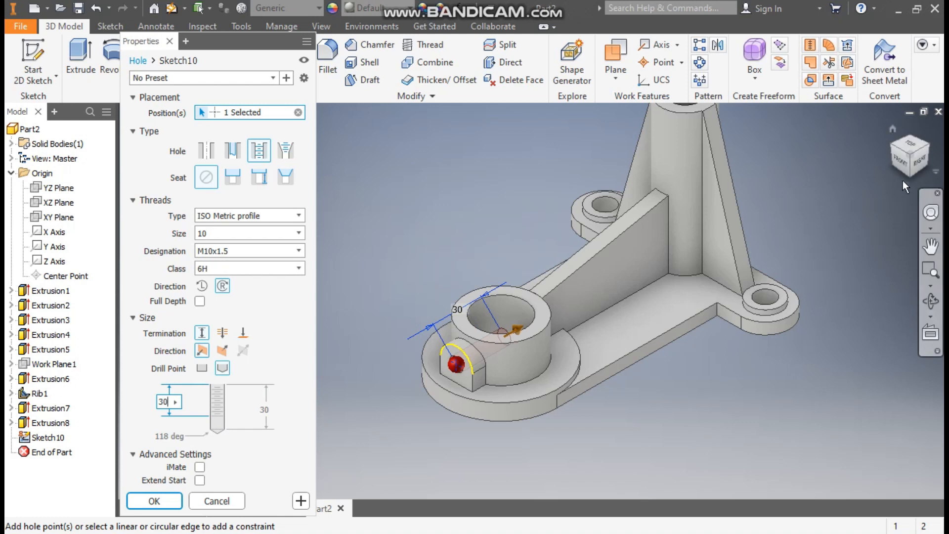
{"action": "left_click", "coordinate": [910, 143]}
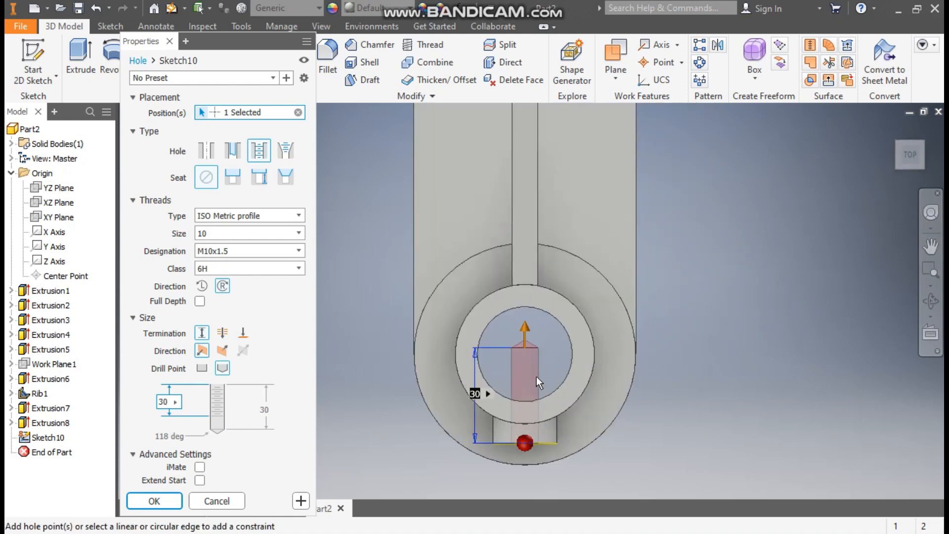
{"action": "left_click", "coordinate": [169, 503]}
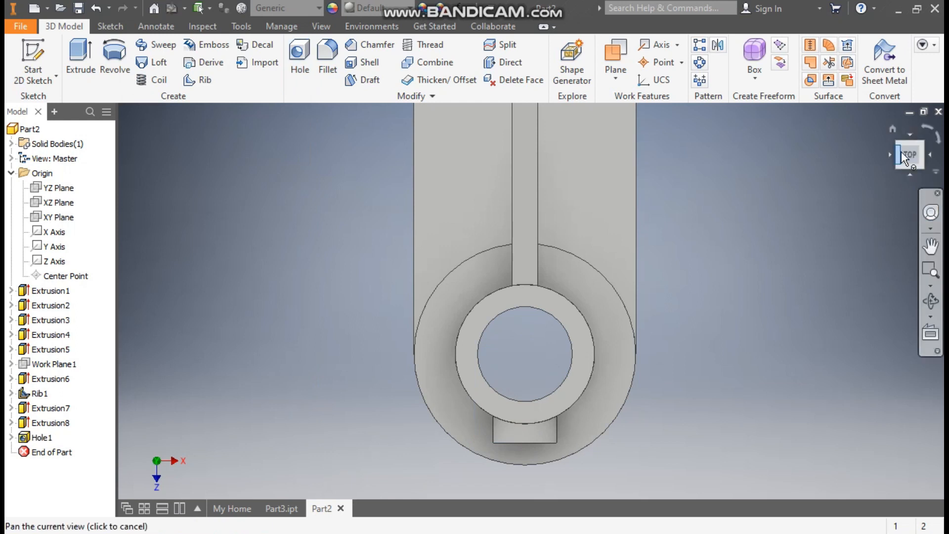
Start a 2 mm fillet and select the joint edges between ribs, column and base plate on one side of the long rib.
{"action": "left_click", "coordinate": [897, 127]}
{"action": "scroll", "coordinate": [452, 414], "scroll_direction": "down", "scroll_amount": 6}
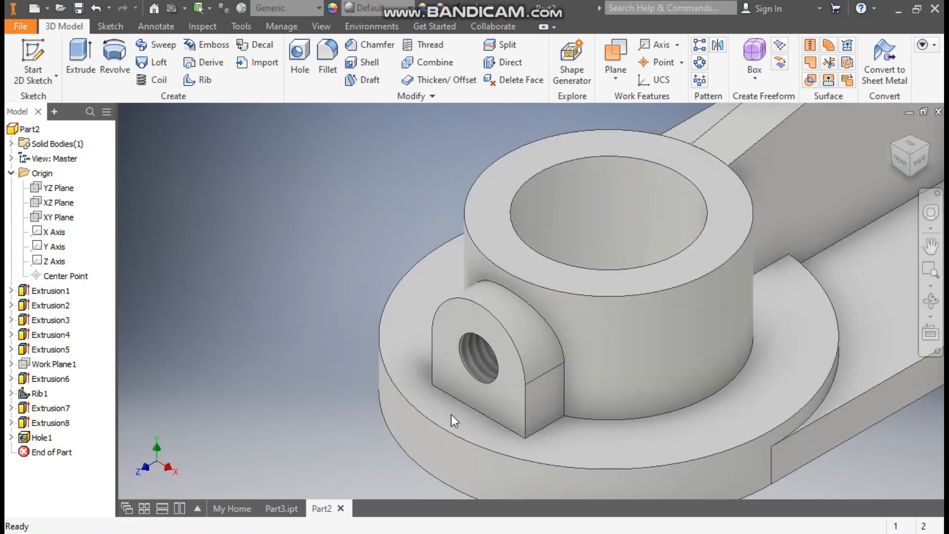
{"action": "scroll", "coordinate": [481, 359], "scroll_direction": "up", "scroll_amount": 6}
{"action": "middle_click_drag", "start_coordinate": [613, 368], "coordinate": [558, 408]}
{"action": "scroll", "coordinate": [558, 408], "scroll_direction": "up", "scroll_amount": 2}
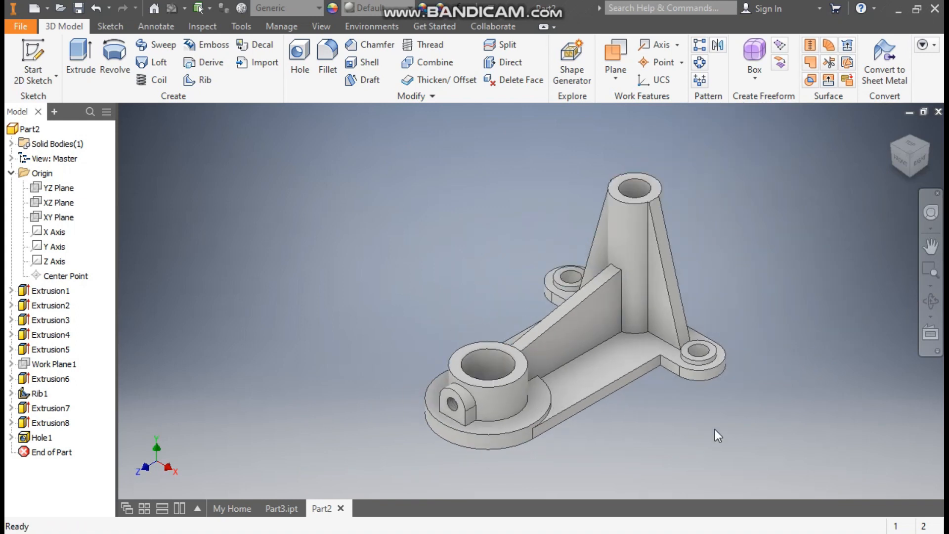
{"action": "left_click", "coordinate": [326, 50]}
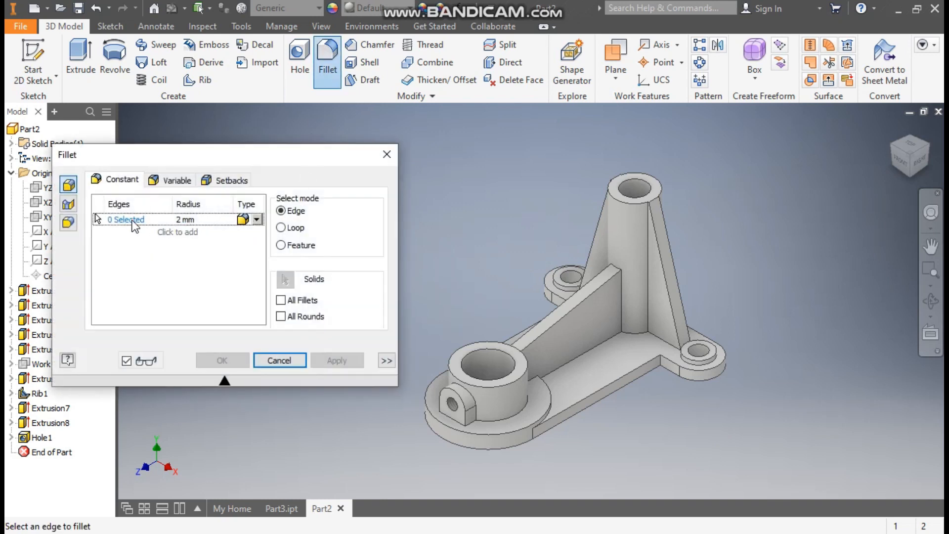
{"action": "left_click", "coordinate": [594, 345]}
{"action": "left_click", "coordinate": [624, 313]}
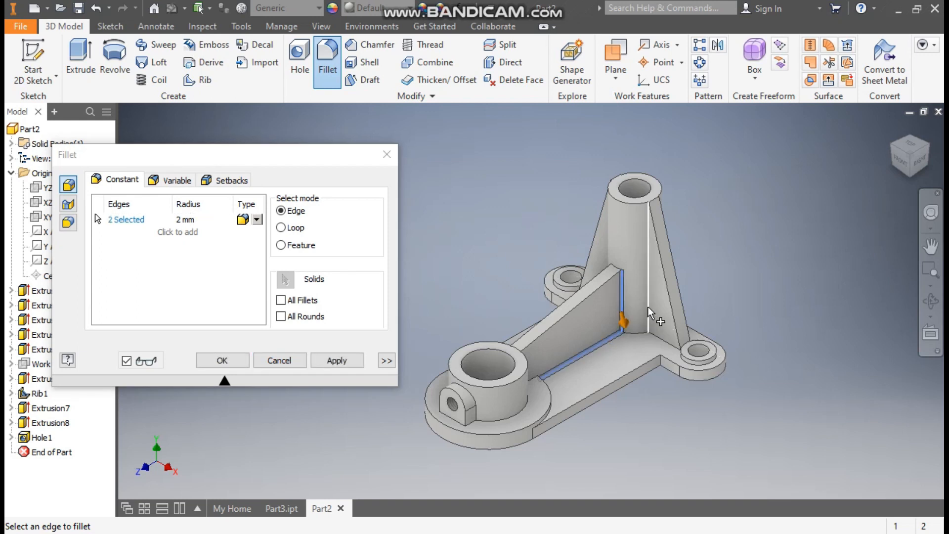
{"action": "left_click", "coordinate": [648, 307]}
{"action": "left_click", "coordinate": [654, 334]}
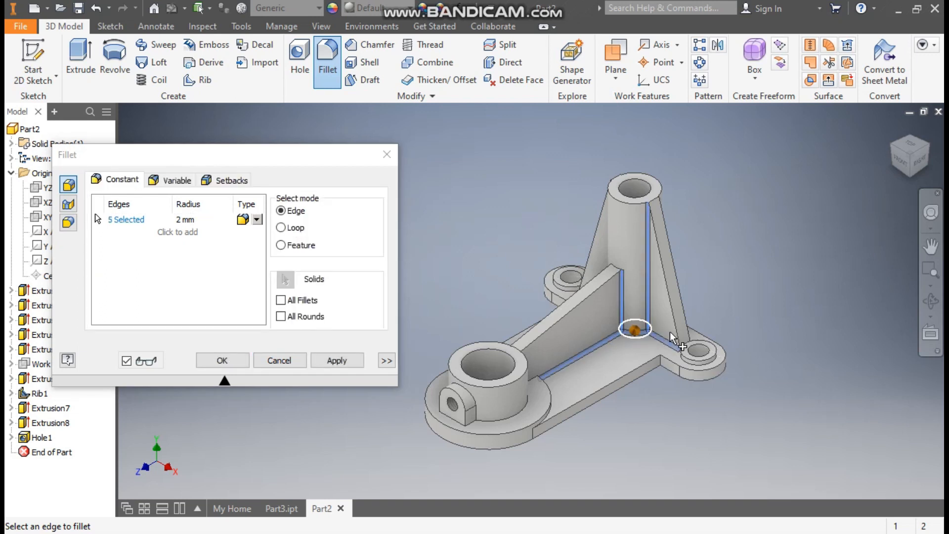
Add the matching rib, column and base plate edges on the opposite side and apply the 2 mm fillet.
{"action": "left_click", "coordinate": [887, 150]}
{"action": "middle_click_drag", "start_coordinate": [469, 343], "coordinate": [596, 343]}
{"action": "left_click", "coordinate": [564, 324]}
{"action": "left_click", "coordinate": [584, 317]}
{"action": "left_click", "coordinate": [588, 315]}
{"action": "left_click", "coordinate": [601, 331]}
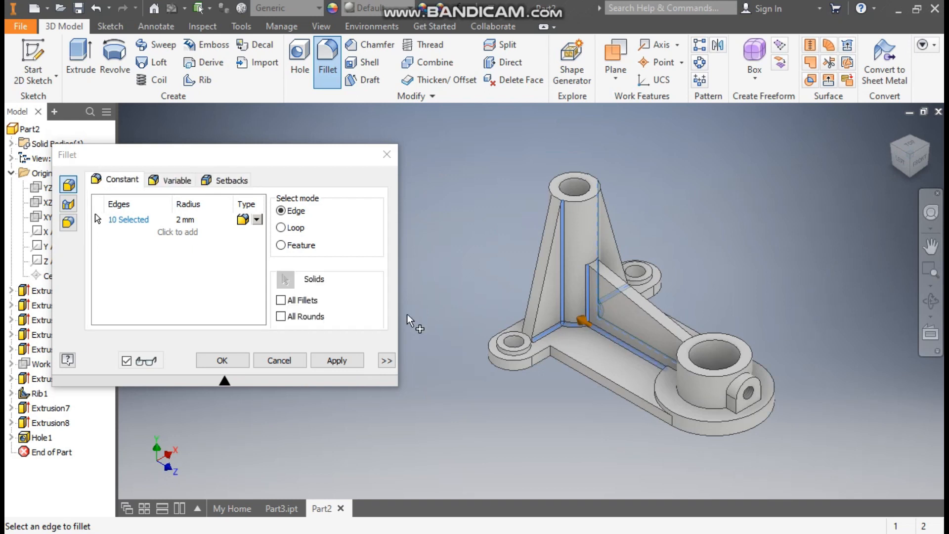
{"action": "left_click", "coordinate": [338, 358]}
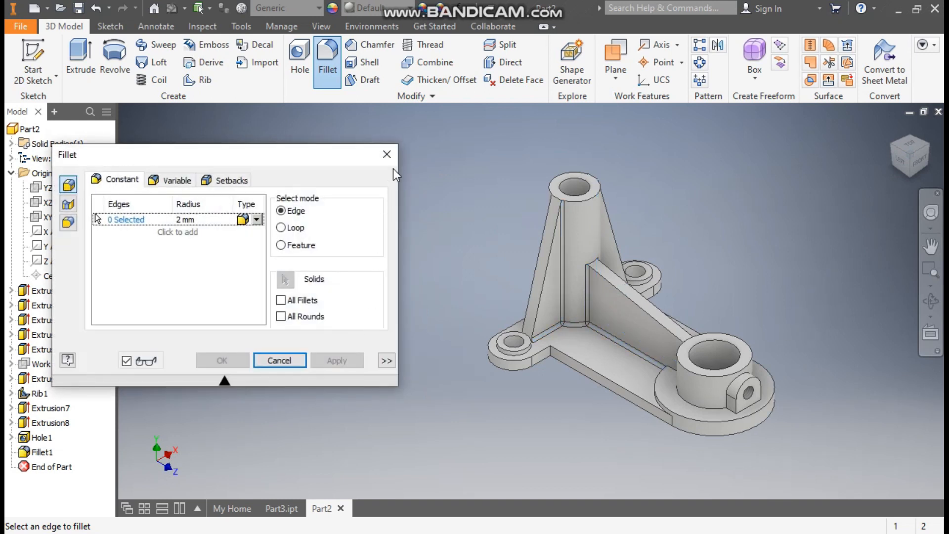
{"action": "left_click", "coordinate": [387, 155]}
Apply the Light Red appearance from the Inventor Material Library to the whole bracket.
{"action": "left_click", "coordinate": [893, 127]}
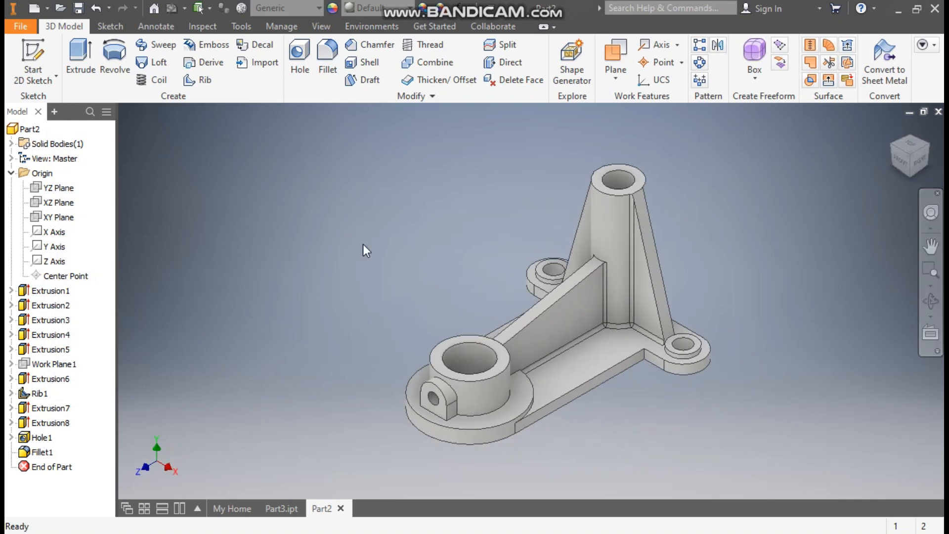
{"action": "left_click", "coordinate": [380, 8]}
{"action": "scroll", "coordinate": [390, 144], "scroll_direction": "down", "scroll_amount": 5}
{"action": "scroll", "coordinate": [392, 146], "scroll_direction": "down", "scroll_amount": 1}
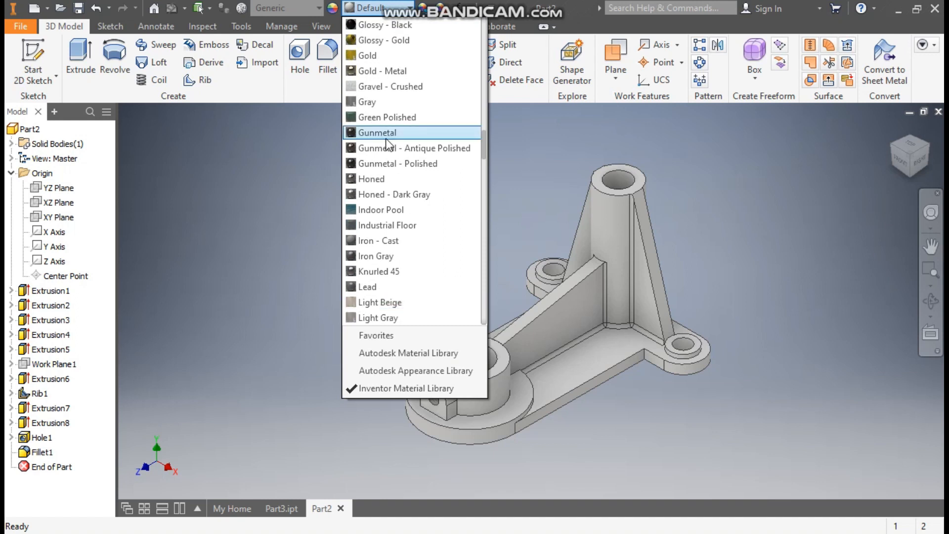
{"action": "scroll", "coordinate": [392, 148], "scroll_direction": "down", "scroll_amount": 2}
{"action": "left_click", "coordinate": [388, 255]}
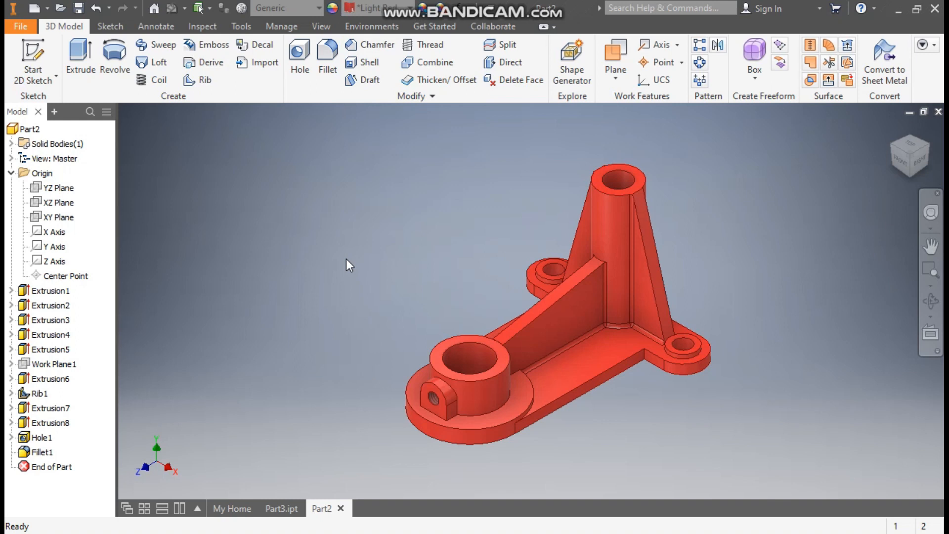
Give the two bore-cutting extrusions and the tapped hole the Polished - Small Pyramid Knurl appearance.
{"action": "left_click", "coordinate": [58, 409]}
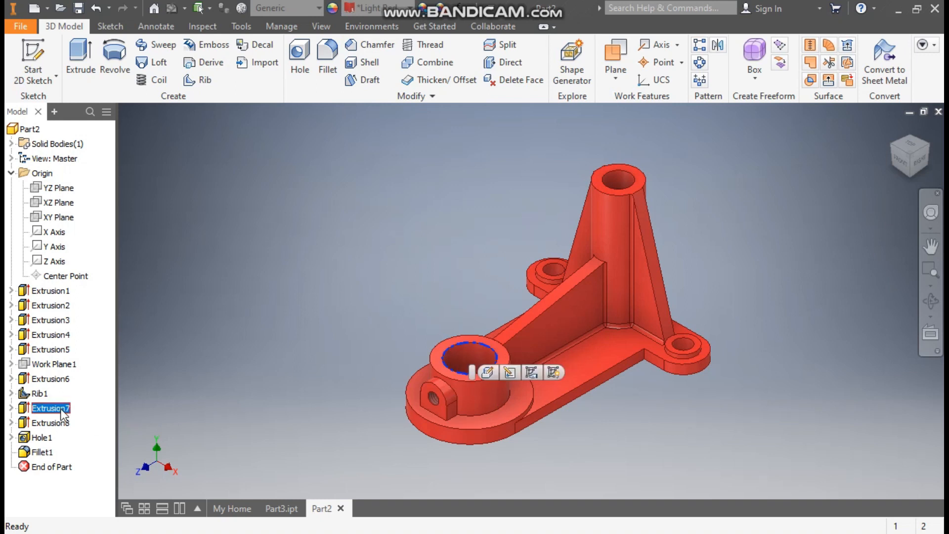
{"action": "left_click", "coordinate": [55, 423], "text": "ctrl"}
{"action": "left_click", "coordinate": [47, 438], "text": "ctrl"}
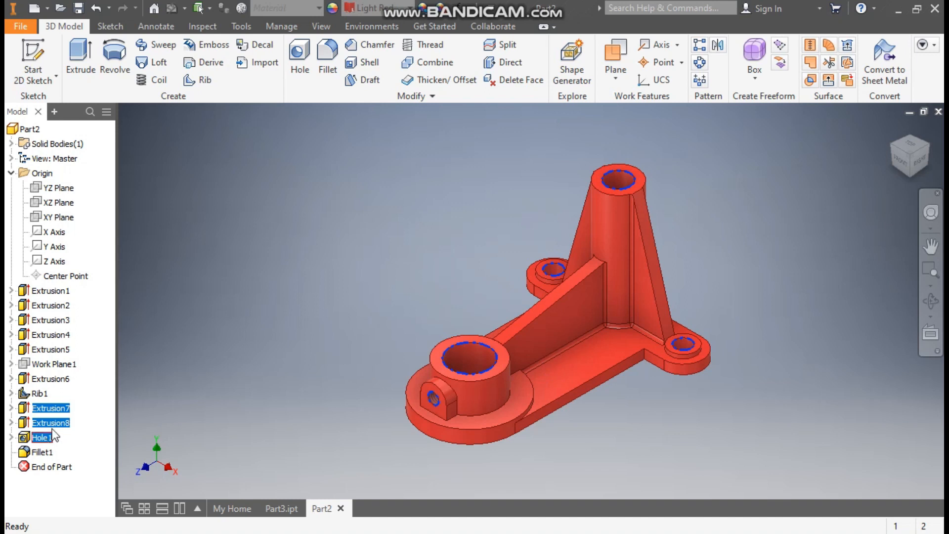
{"action": "left_click", "coordinate": [378, 8]}
{"action": "scroll", "coordinate": [401, 89], "scroll_direction": "down", "scroll_amount": 4}
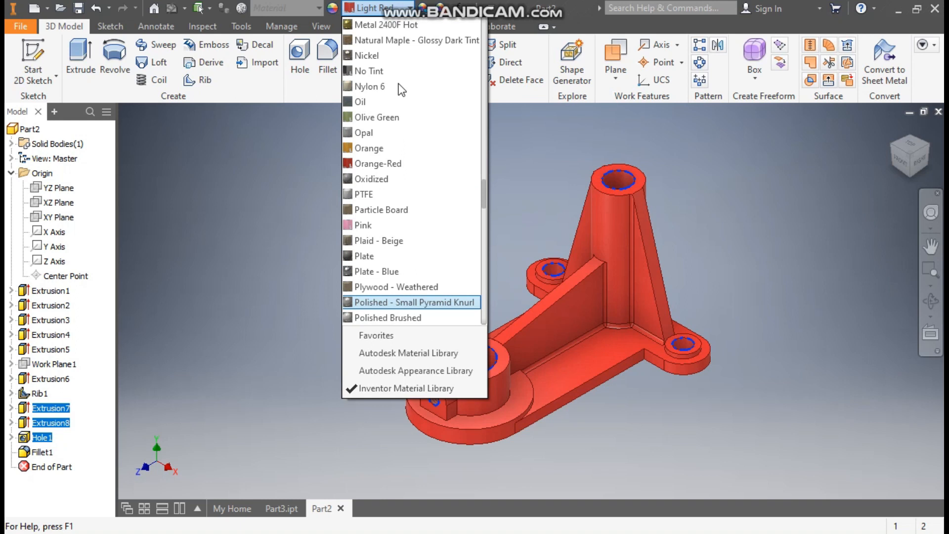
{"action": "left_click", "coordinate": [415, 302]}
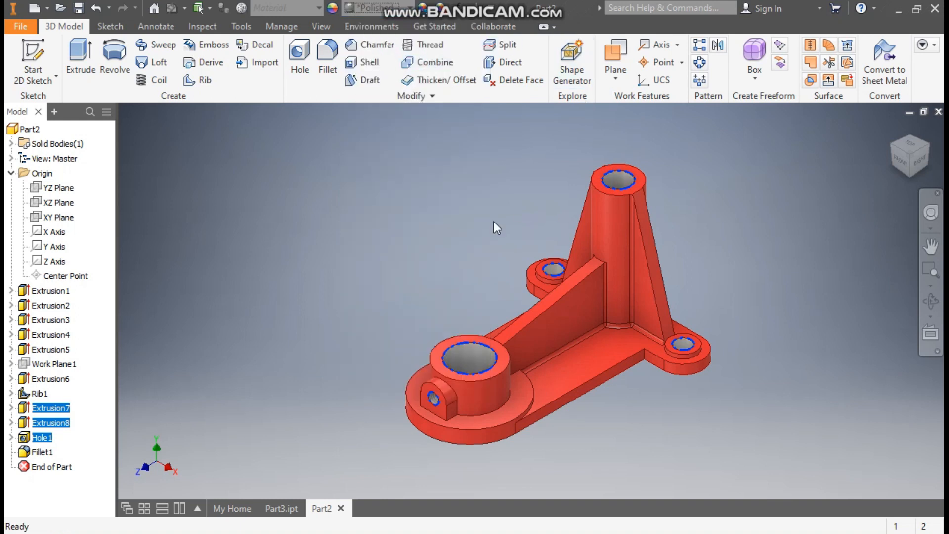
{"action": "left_click", "coordinate": [428, 211]}
{"action": "scroll", "coordinate": [430, 225], "scroll_direction": "down", "scroll_amount": 2}
{"action": "middle_click_drag", "start_coordinate": [430, 224], "coordinate": [389, 213]}
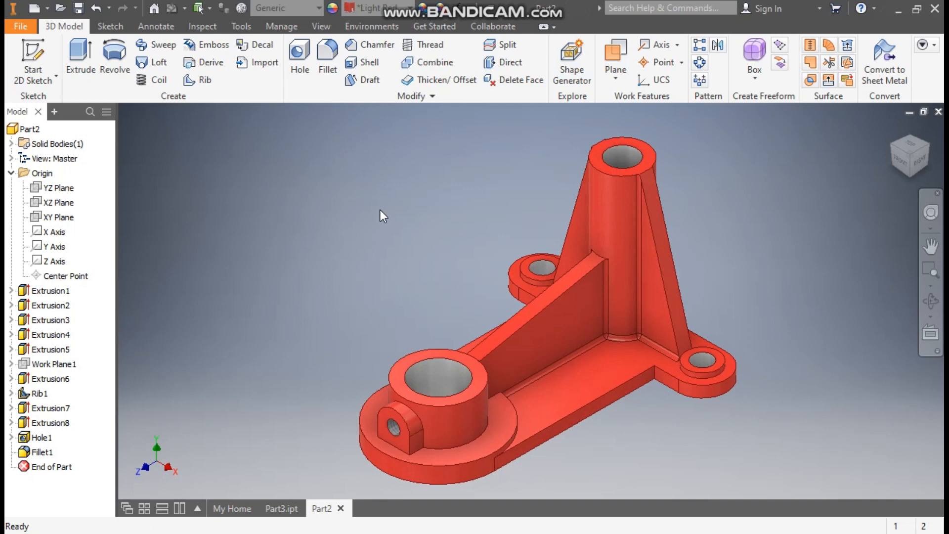